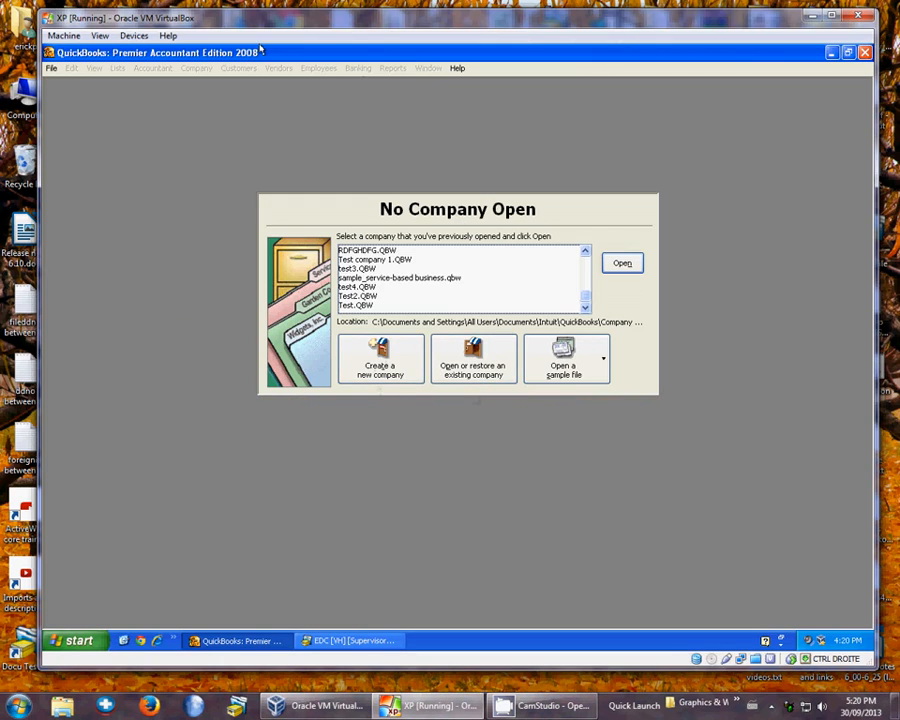
# Start creating a new company, skipping the guided interview, and enter Test Company QB as the company name.
pyautogui.click(381, 368)
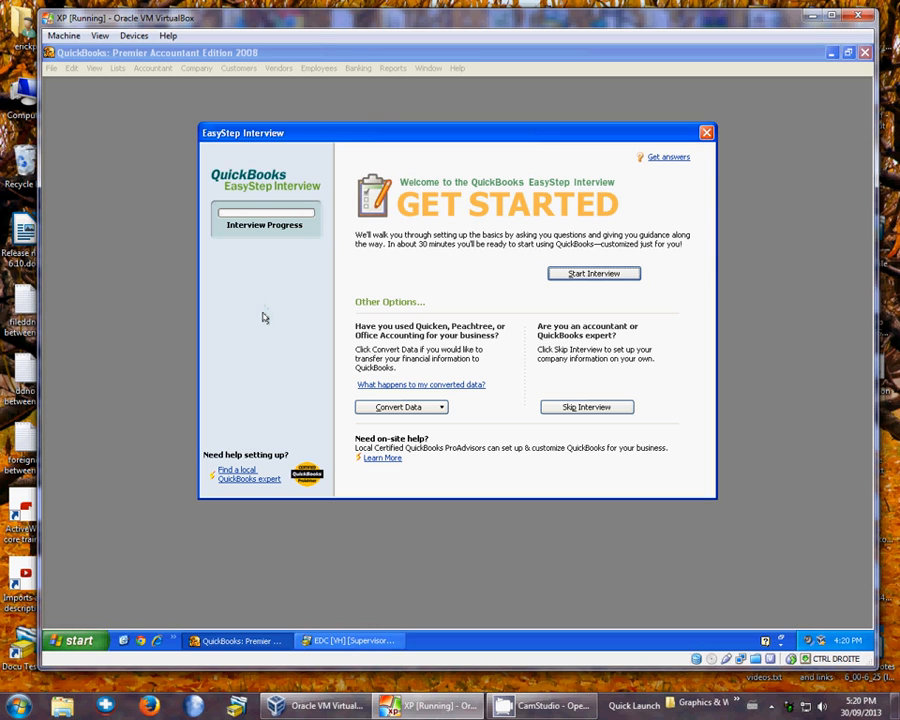
pyautogui.click(582, 412)
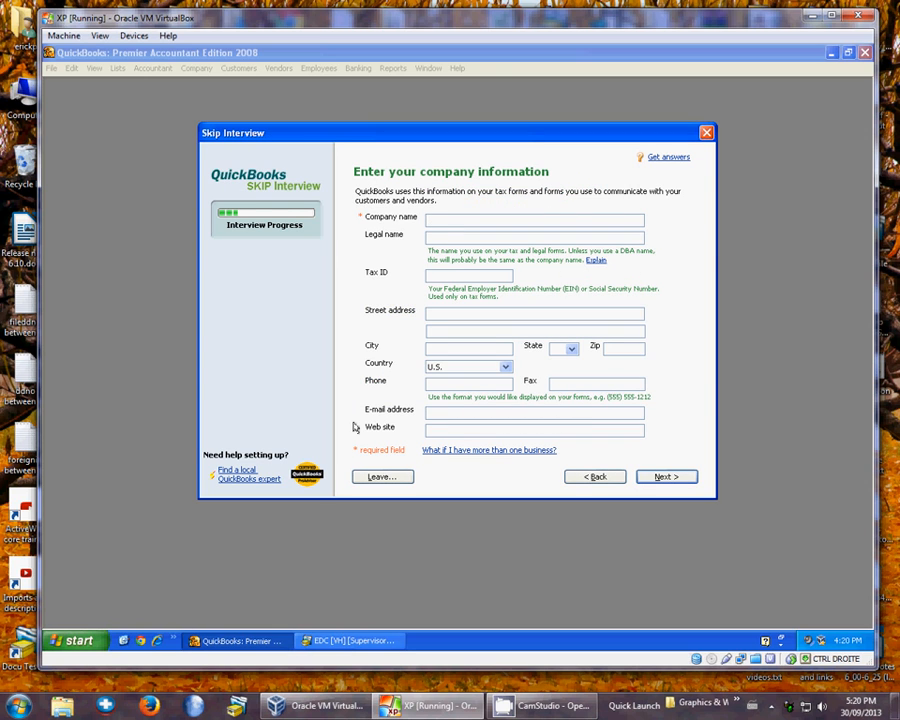
pyautogui.write('Test Company QB')
pyautogui.click(670, 478)
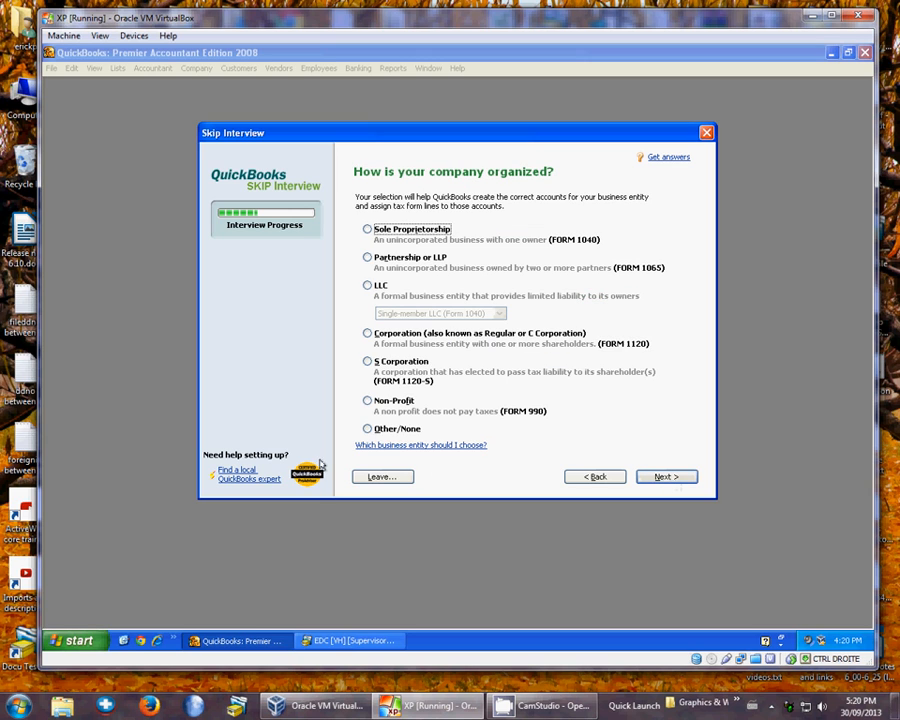
# Set the company organization to Other/None and accept January as the first month of the fiscal year.
pyautogui.click(368, 428)
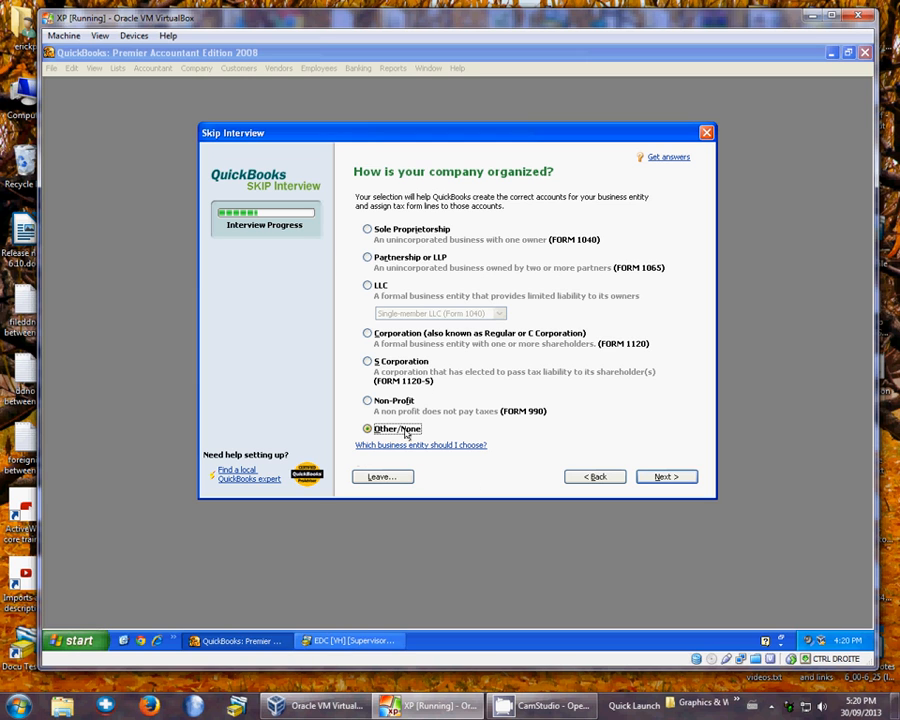
pyautogui.click(655, 478)
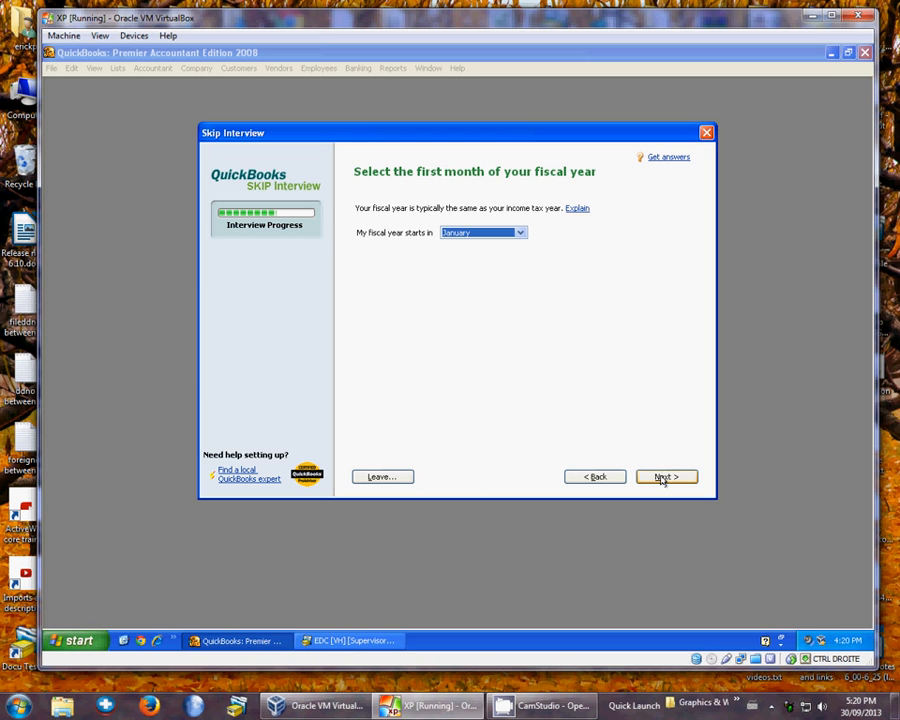
pyautogui.click(660, 477)
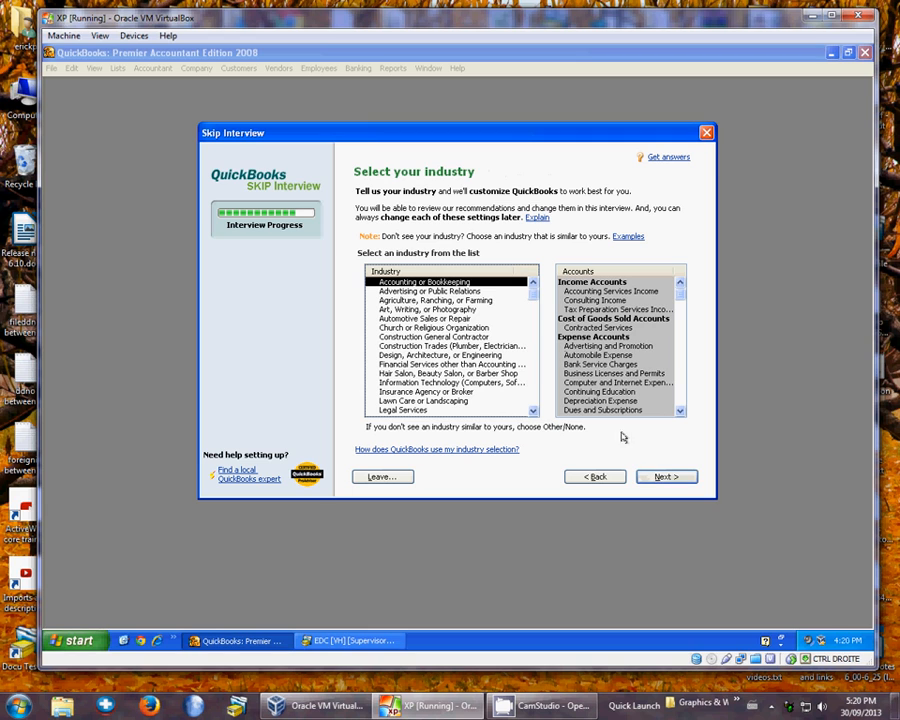
# Choose Other/None as the industry and save the company file as Test Company QB.QBW in Company Files.
pyautogui.moveTo(532, 293); pyautogui.dragTo(548, 410)
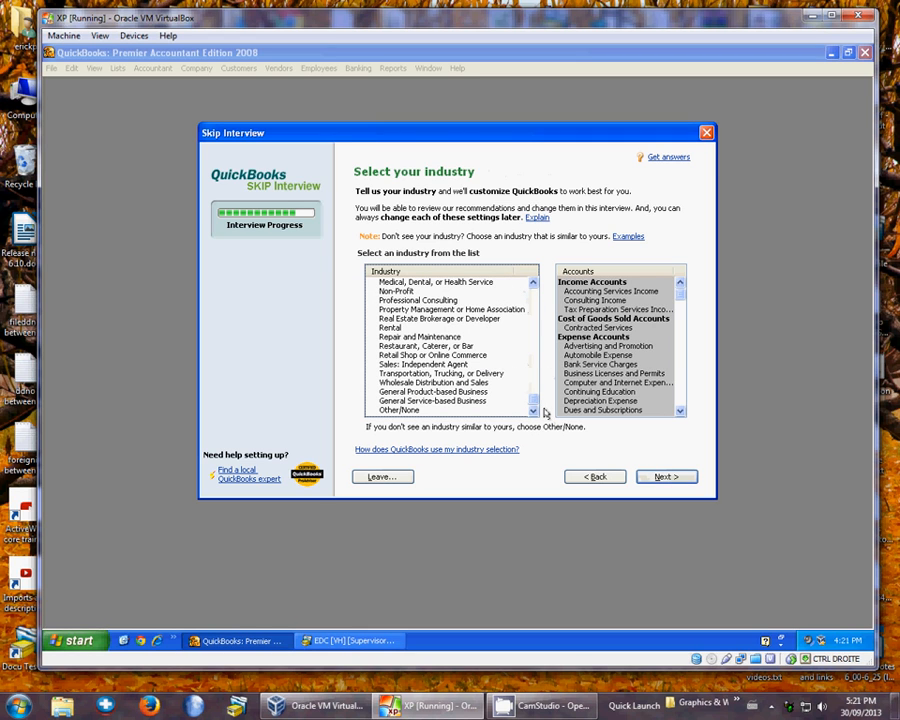
pyautogui.click(402, 410)
pyautogui.click(667, 477)
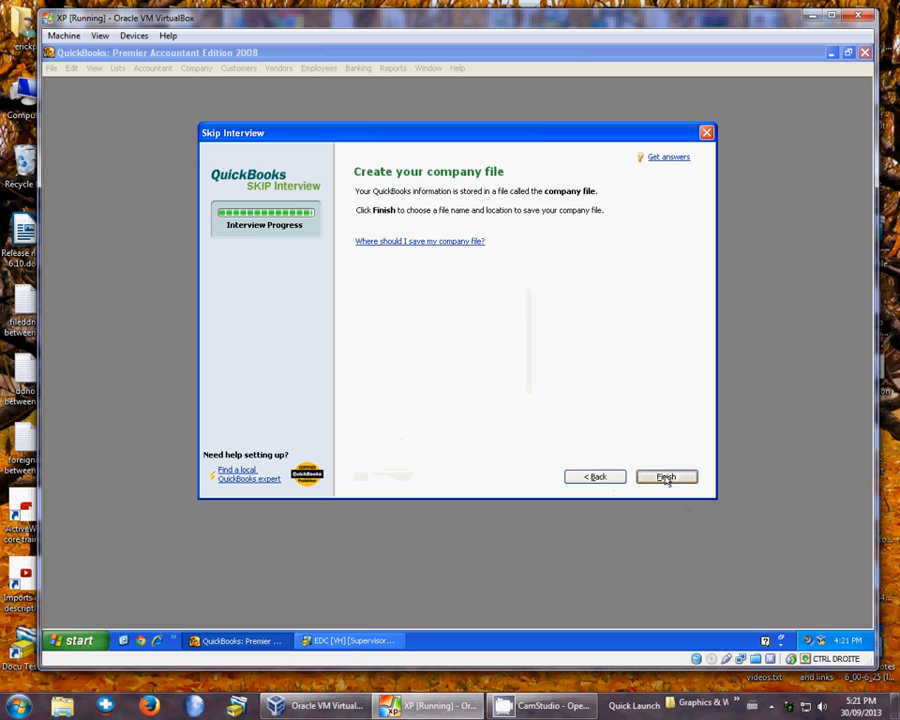
pyautogui.click(667, 478)
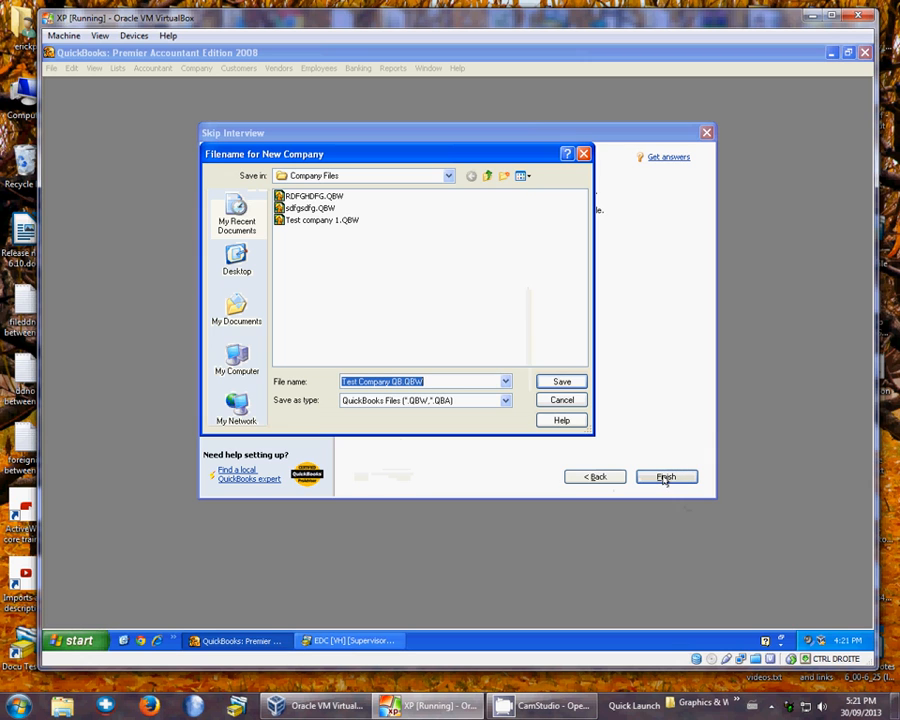
pyautogui.click(561, 380)
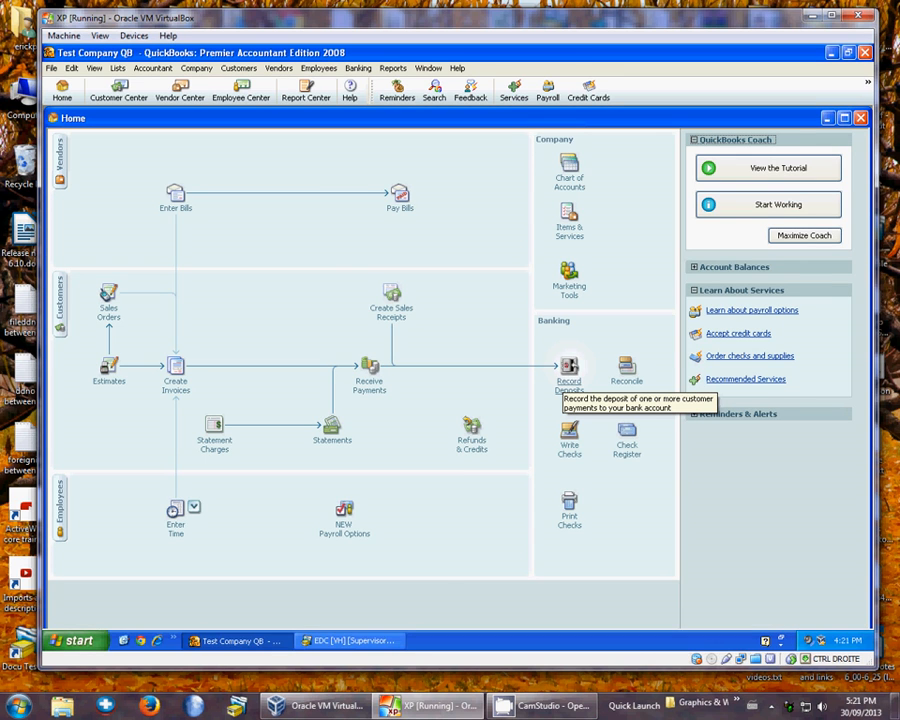
# Review the new company's default chart of accounts in an enlarged window, and close it.
pyautogui.click(569, 185)
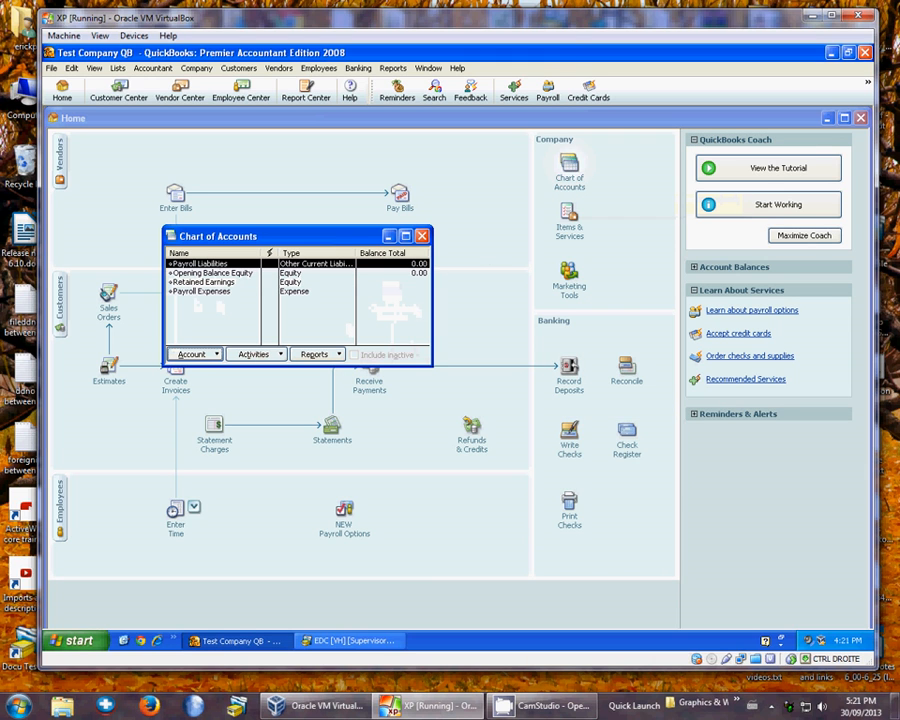
pyautogui.moveTo(431, 366); pyautogui.dragTo(549, 534)
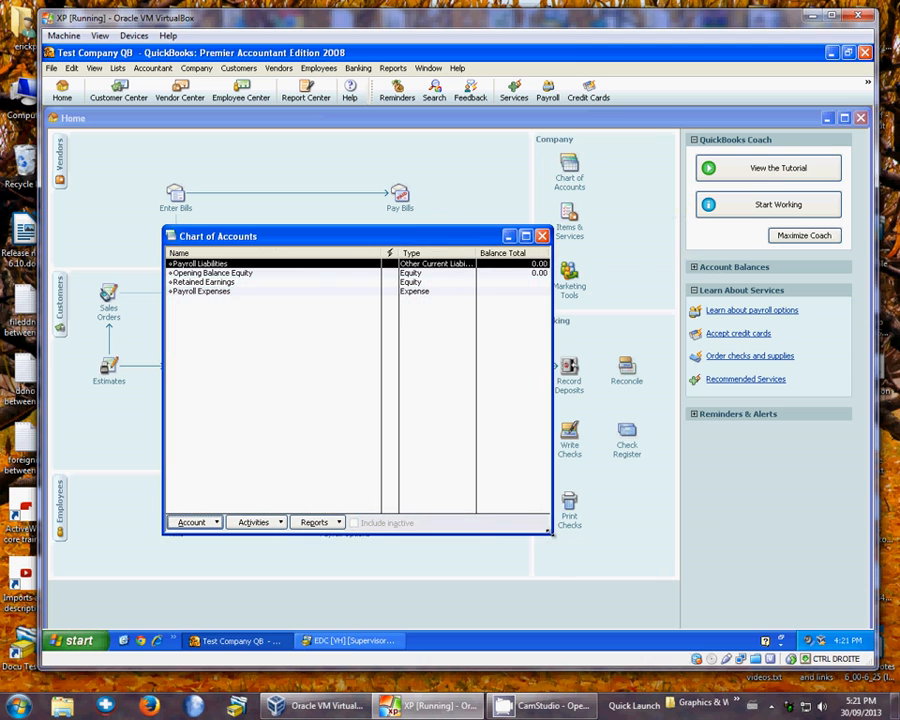
pyautogui.click(231, 349)
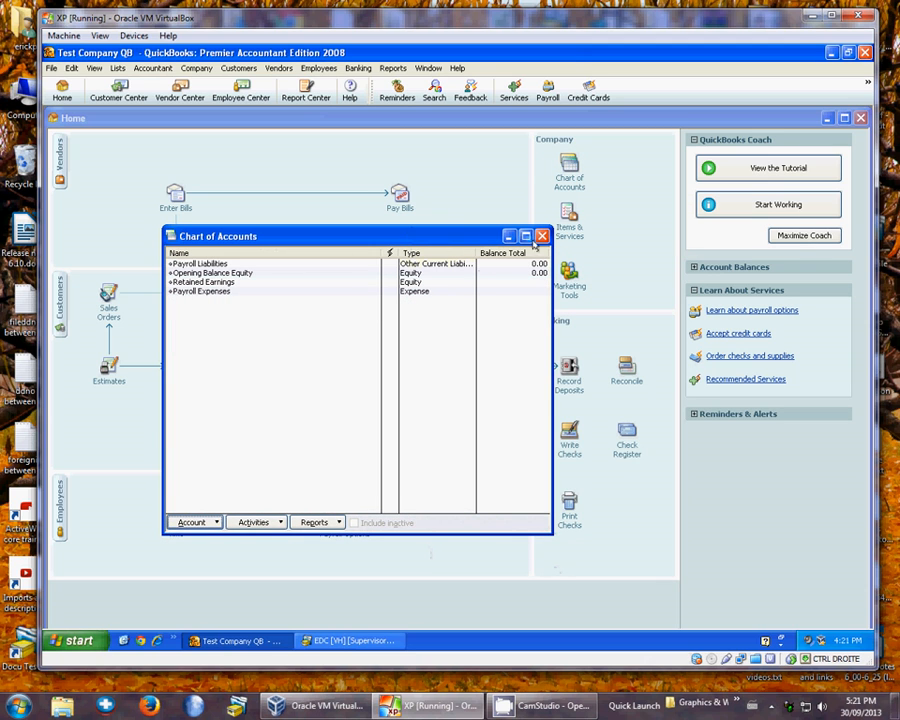
pyautogui.click(540, 236)
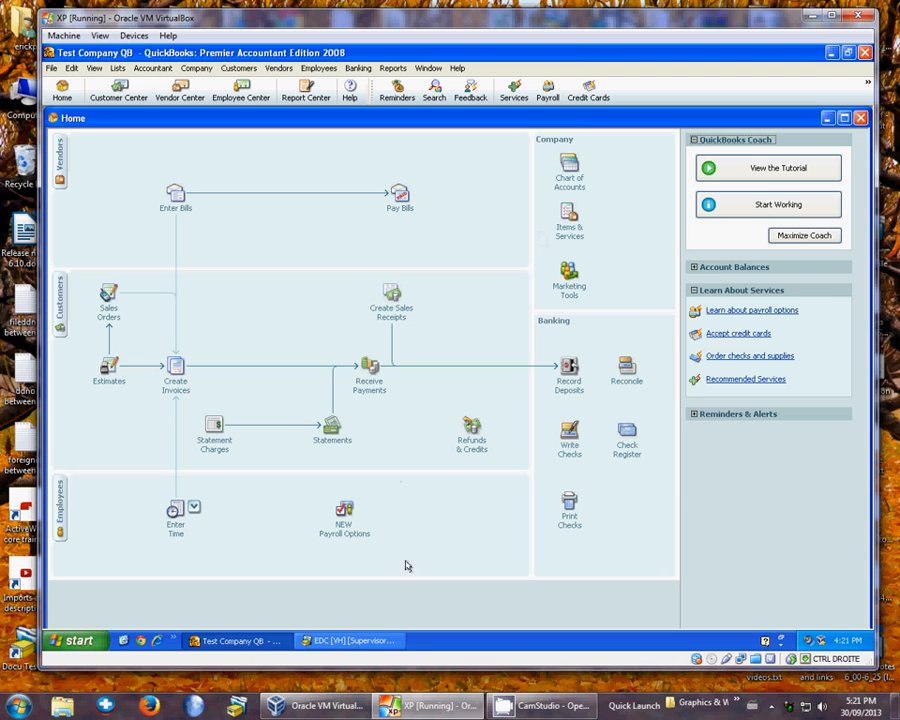
# Switch to EDC and review the tax and GL code settings in the System Information module.
pyautogui.click(337, 642)
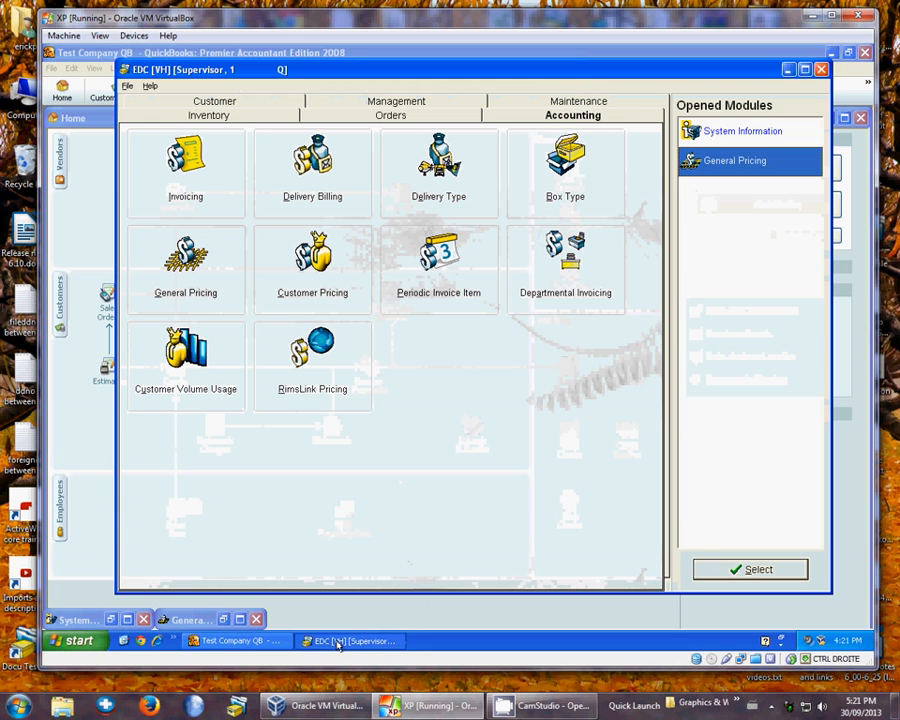
pyautogui.moveTo(580, 90); pyautogui.dragTo(556, 78)
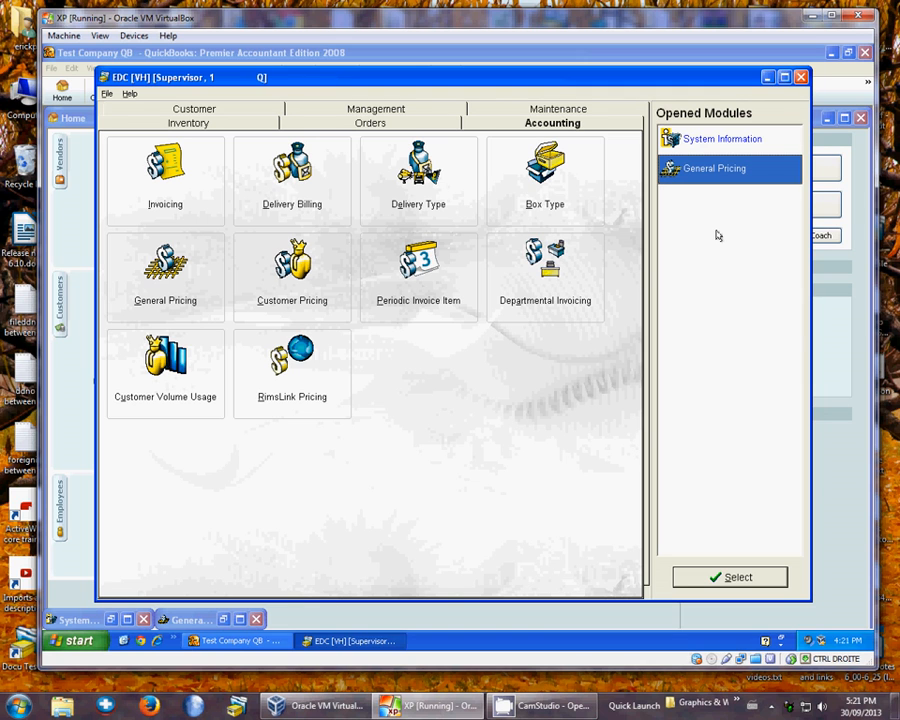
pyautogui.doubleClick(709, 143)
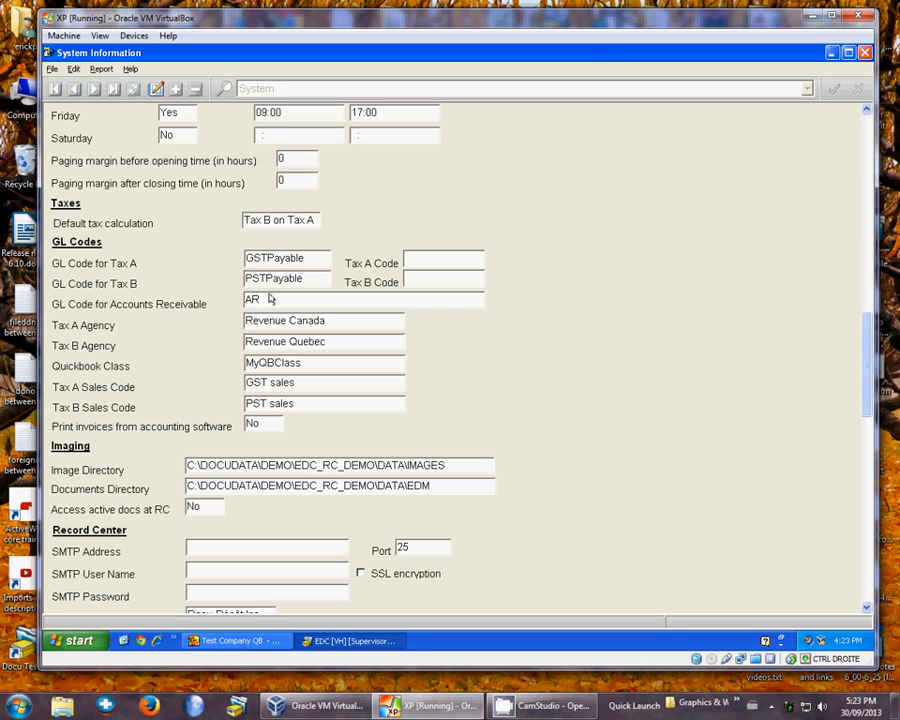
# Switch back to QuickBooks and add an Other Current Liability account named GSTPayable, matching EDC's GL code for Tax A.
pyautogui.click(244, 643)
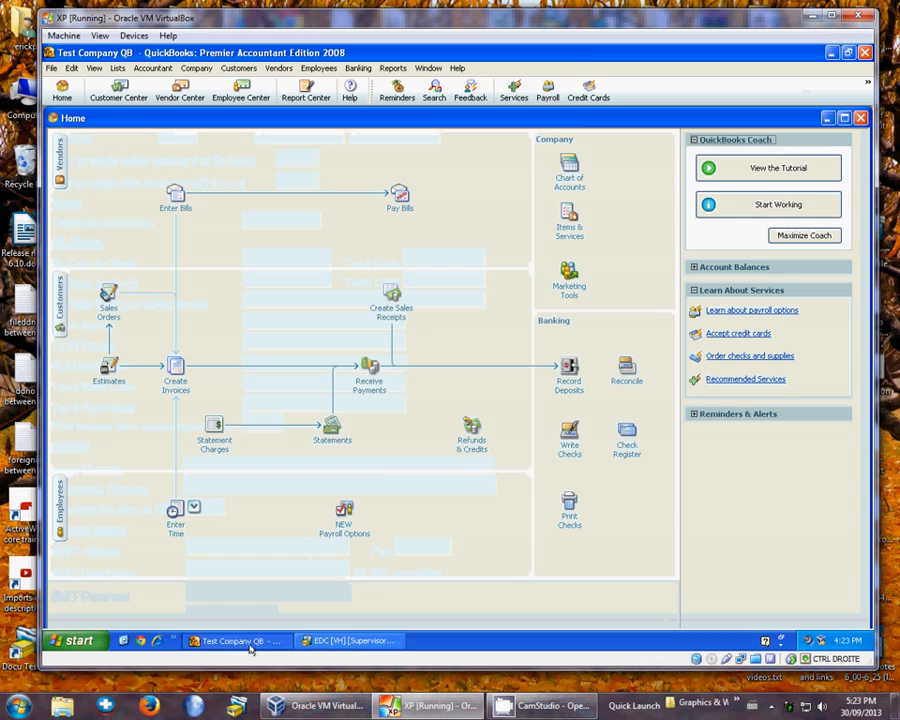
pyautogui.click(566, 181)
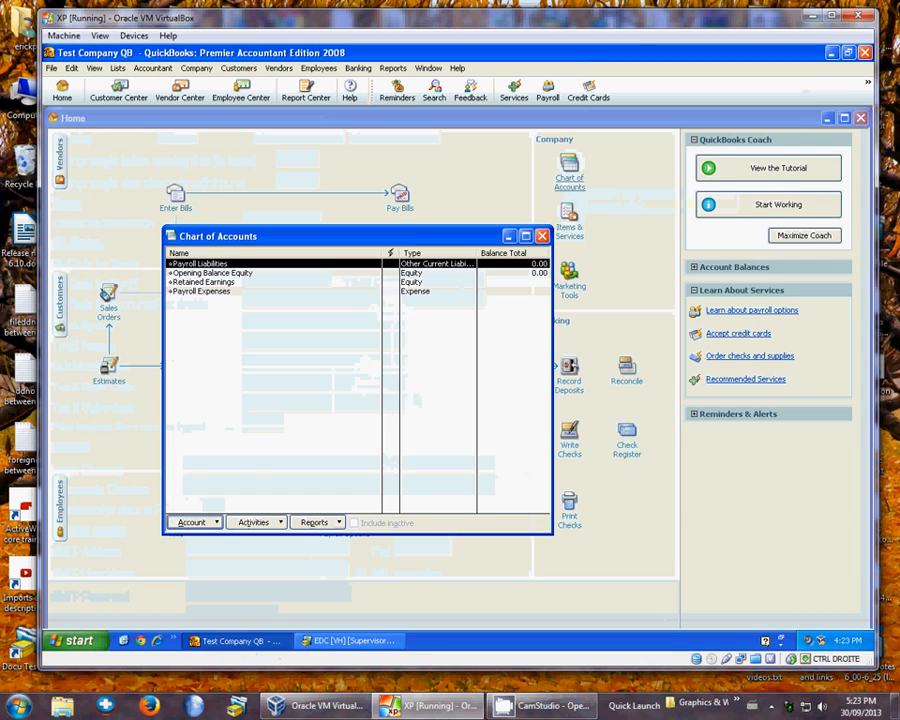
pyautogui.click(191, 523)
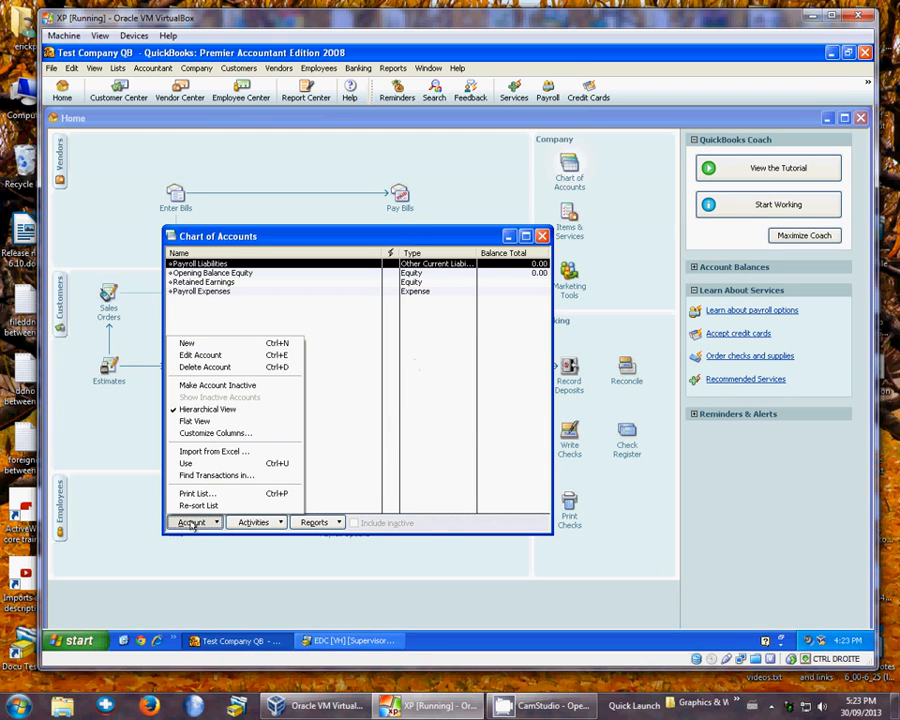
pyautogui.click(205, 345)
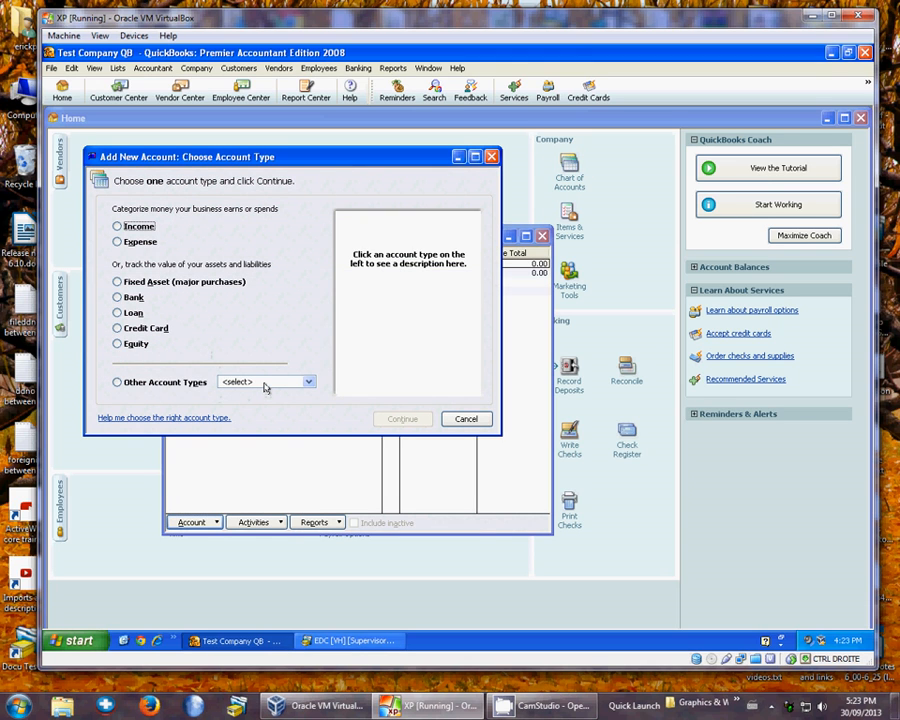
pyautogui.click(122, 383)
pyautogui.click(308, 381)
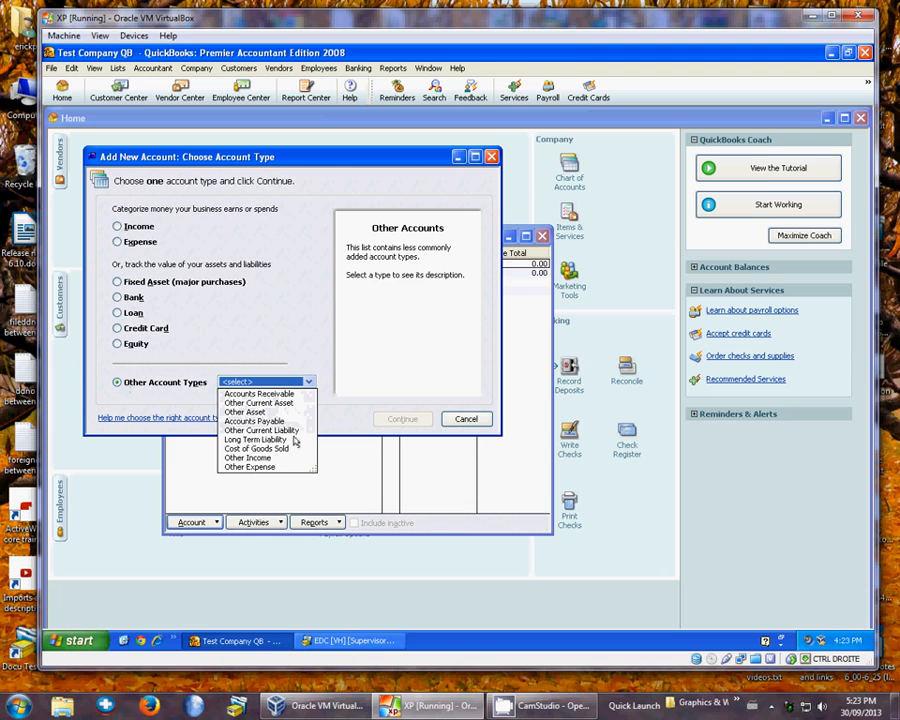
pyautogui.click(258, 430)
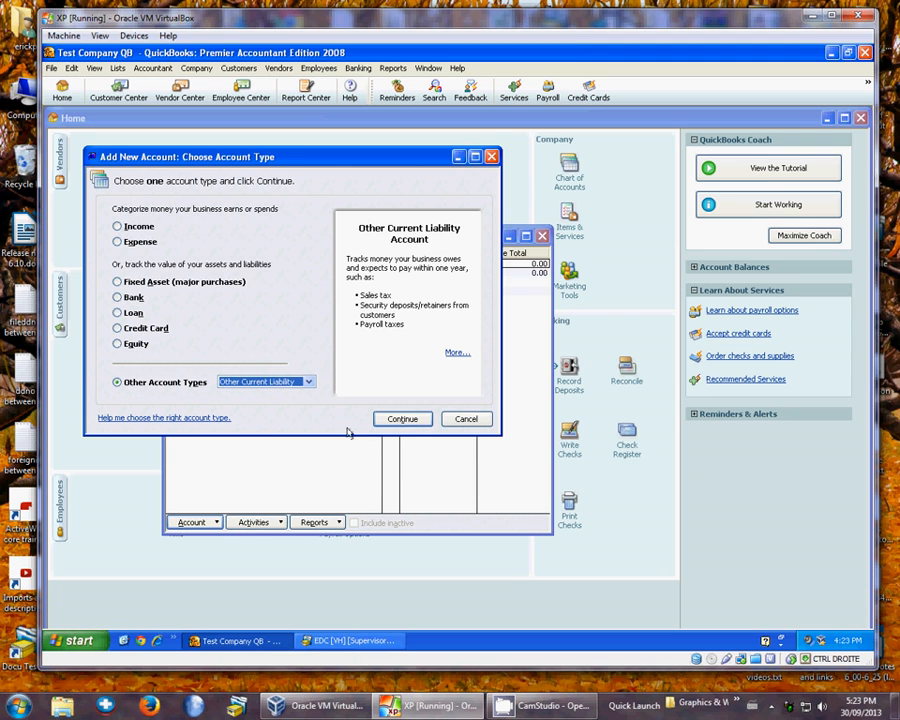
pyautogui.click(404, 424)
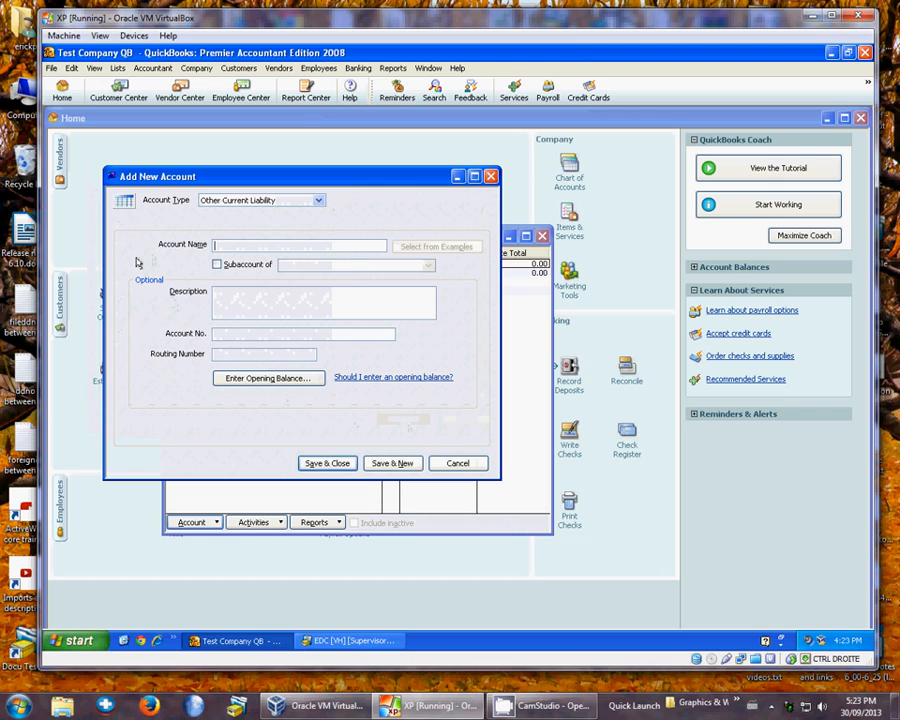
pyautogui.write('GSTPayable')
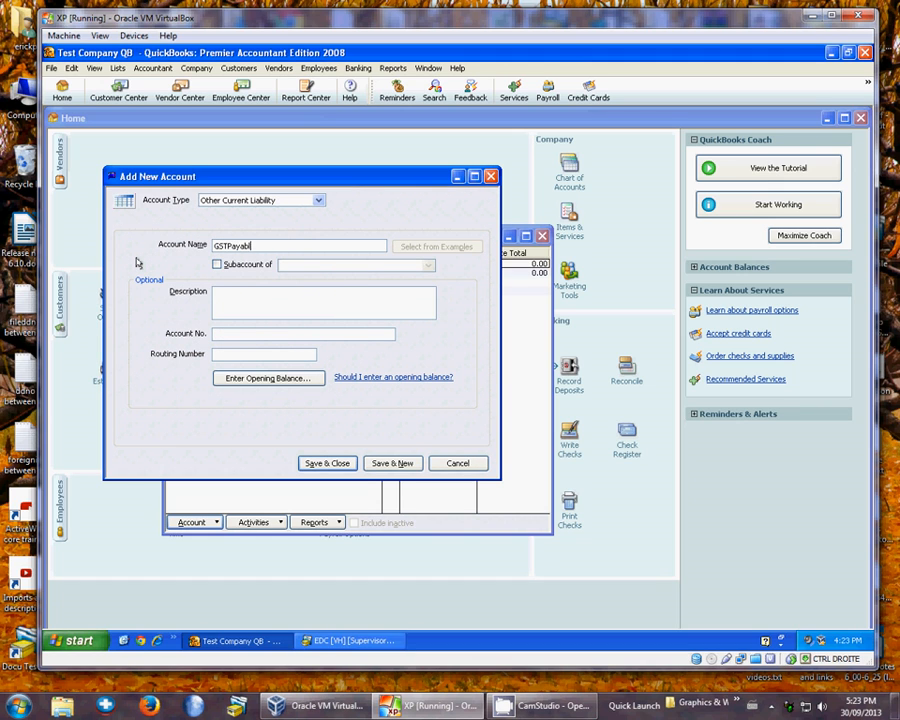
pyautogui.click(350, 640)
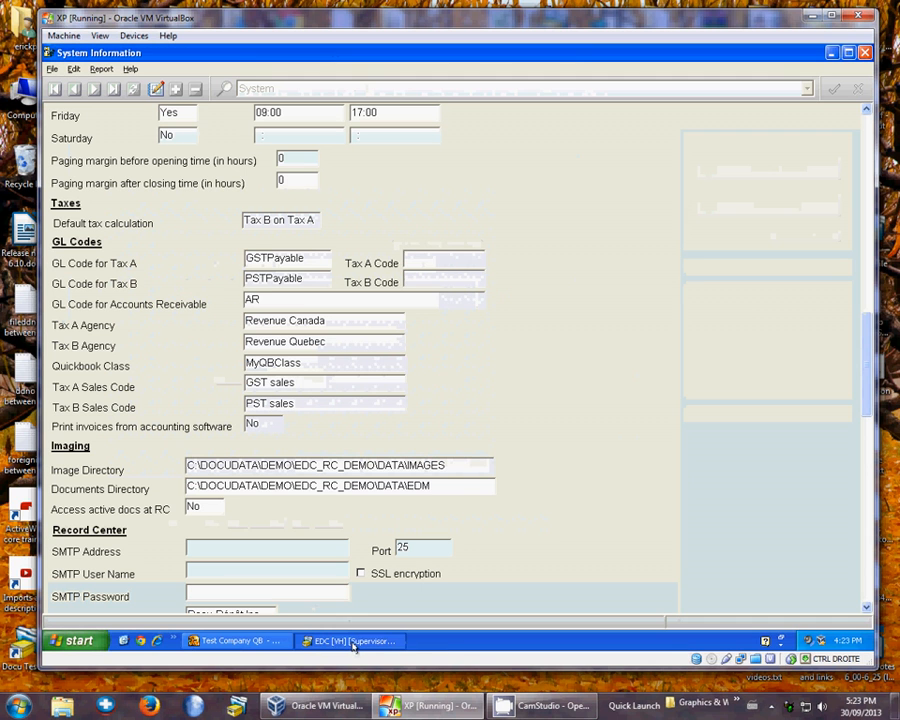
pyautogui.click(251, 643)
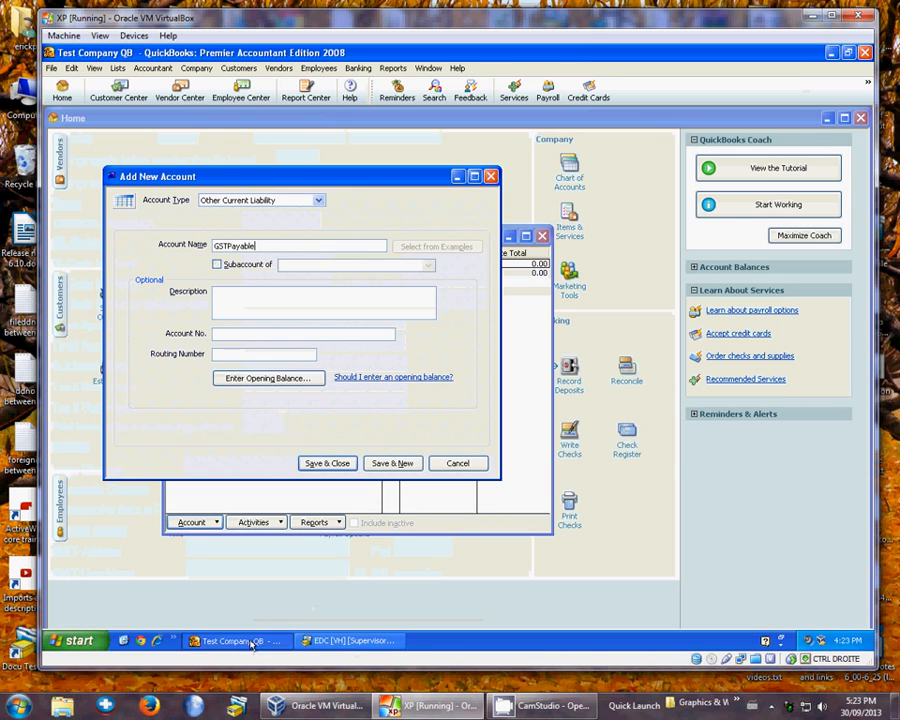
pyautogui.click(325, 464)
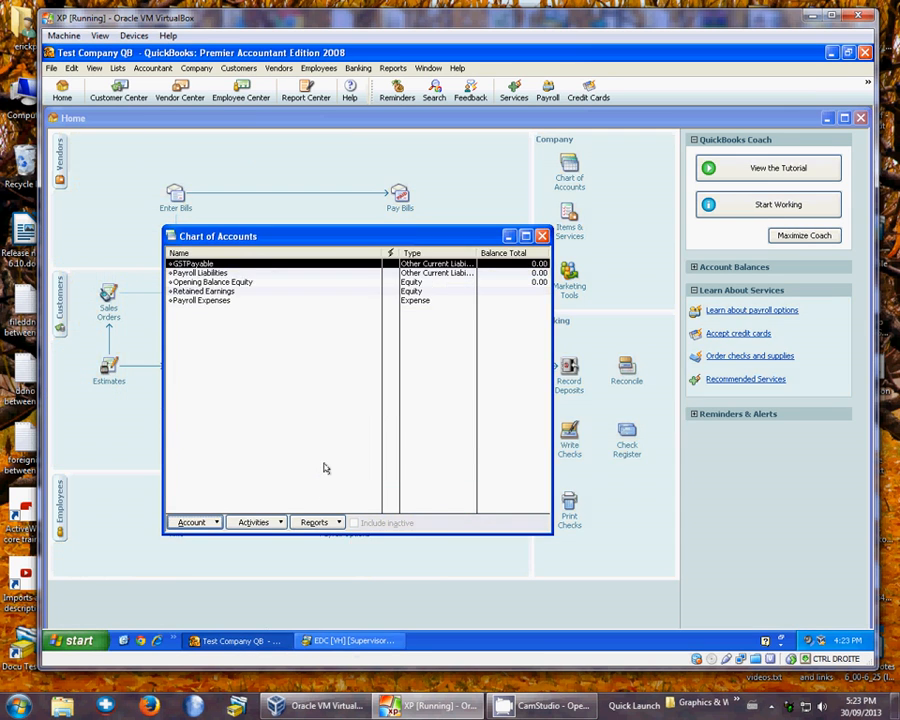
# Add another Other Current Liability account named PSTPayable to the chart of accounts.
pyautogui.click(192, 523)
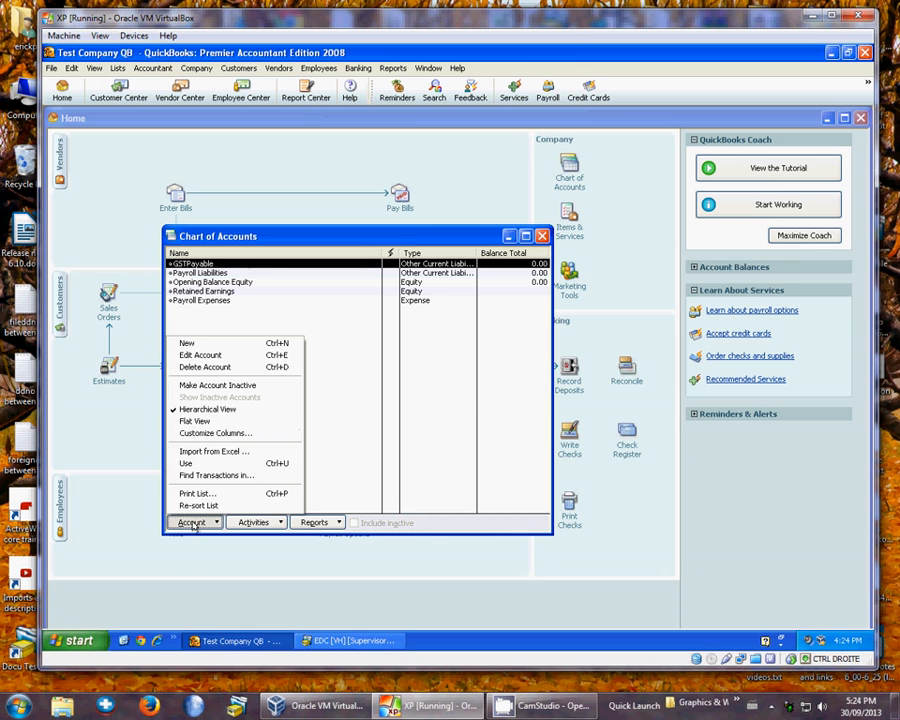
pyautogui.click(208, 345)
pyautogui.click(177, 384)
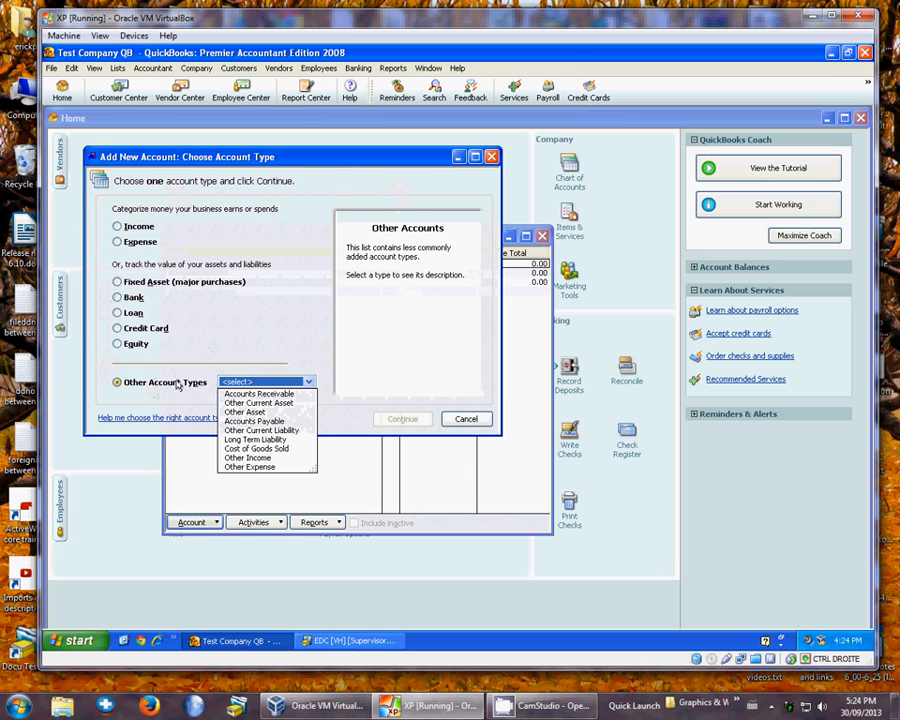
pyautogui.click(262, 430)
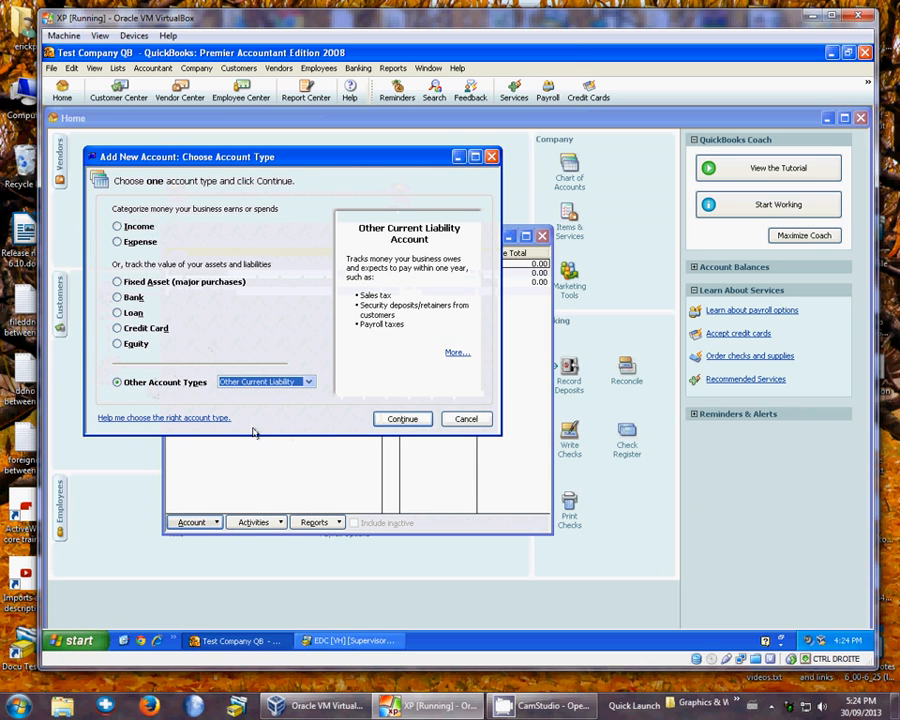
pyautogui.click(401, 418)
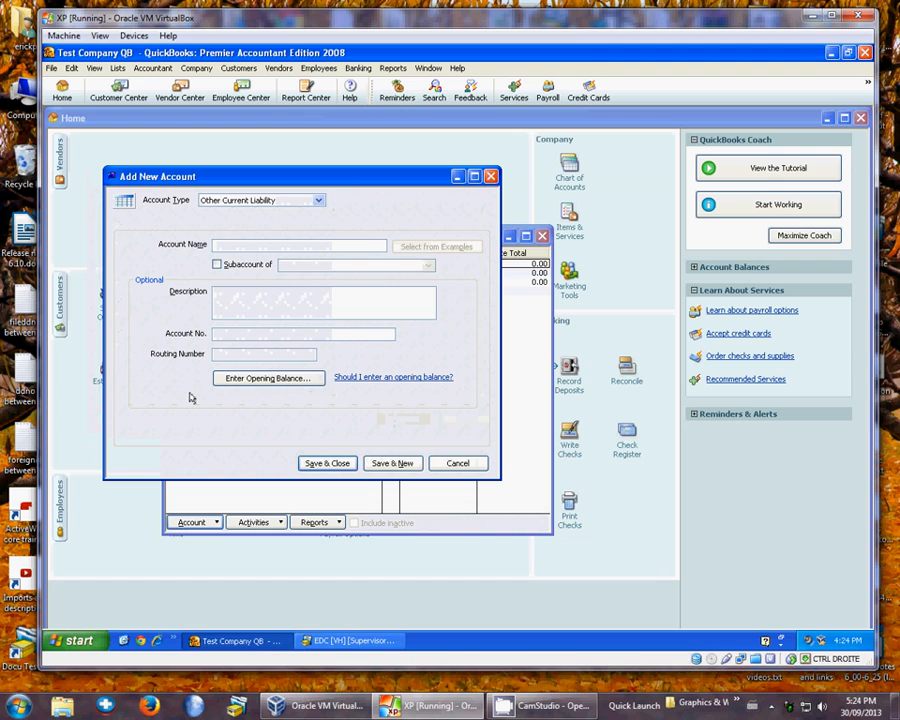
pyautogui.write('PSTPayable')
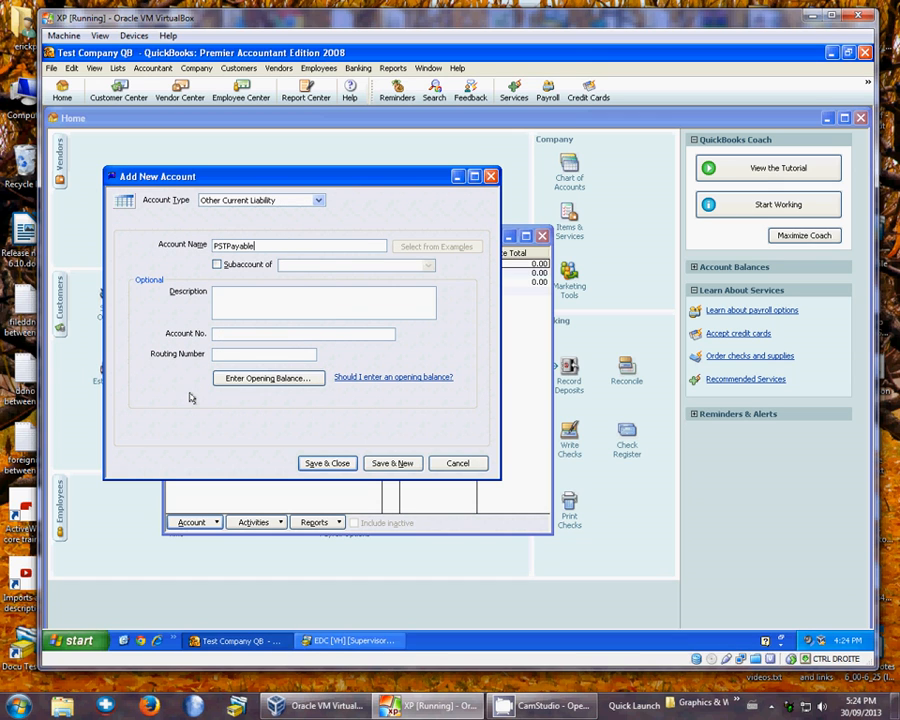
pyautogui.click(327, 464)
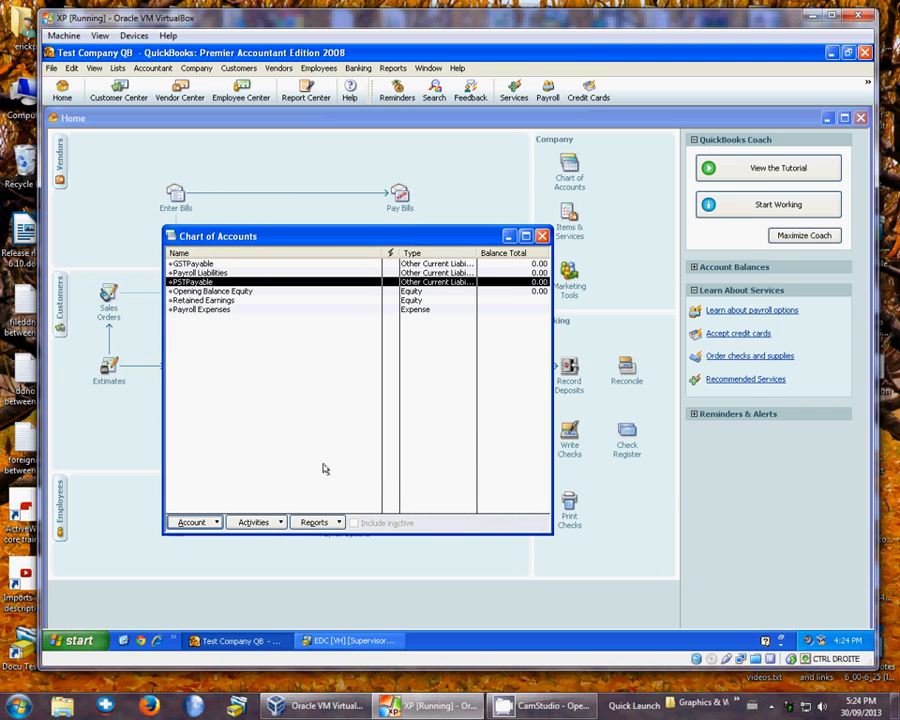
# Add an Accounts Receivable account named AR to the chart of accounts.
pyautogui.click(185, 523)
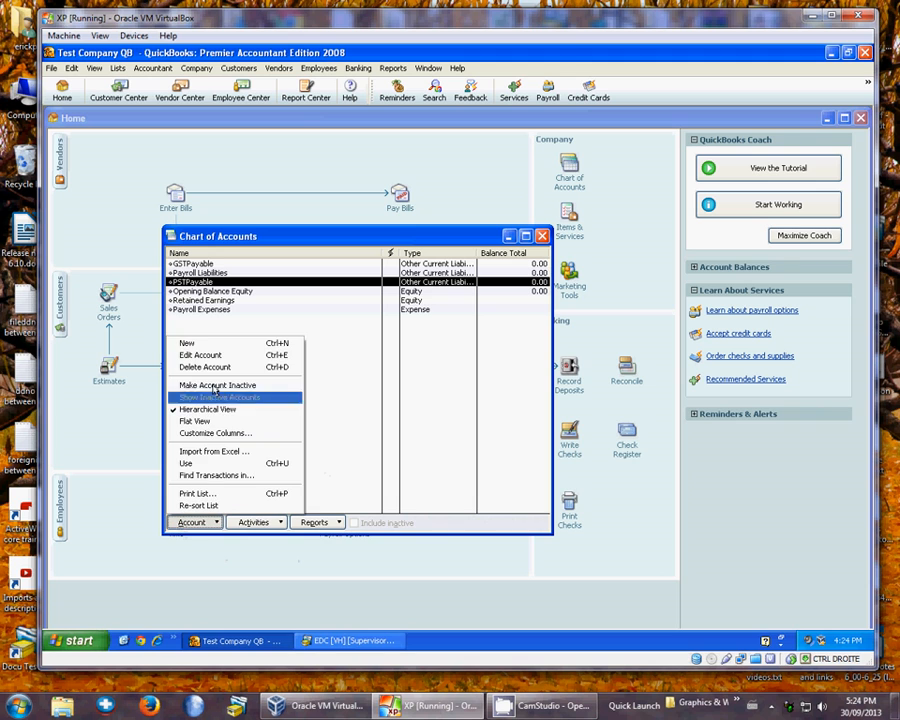
pyautogui.click(219, 344)
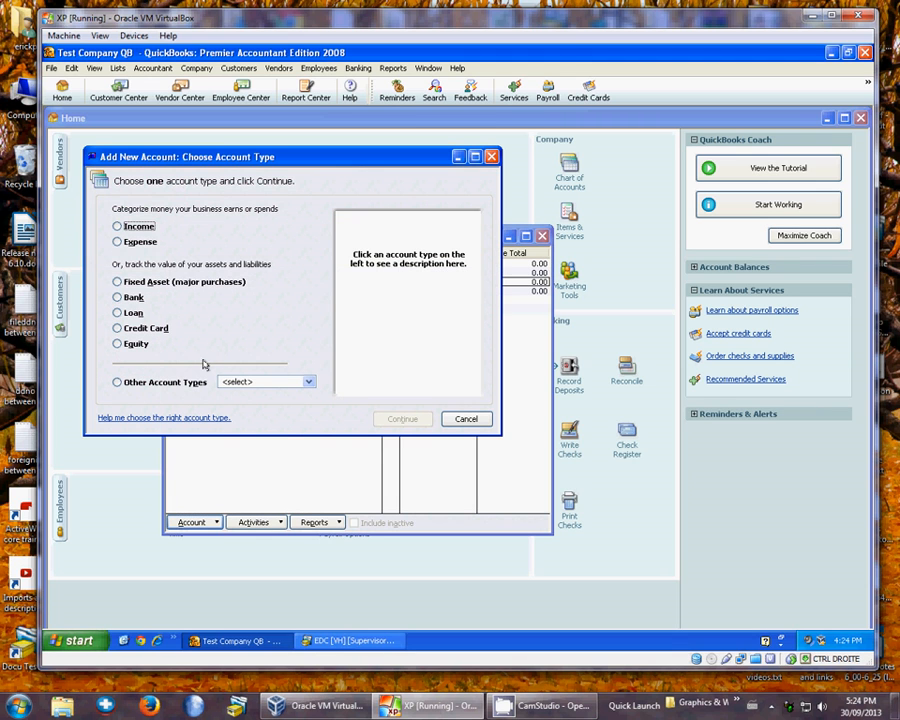
pyautogui.click(268, 382)
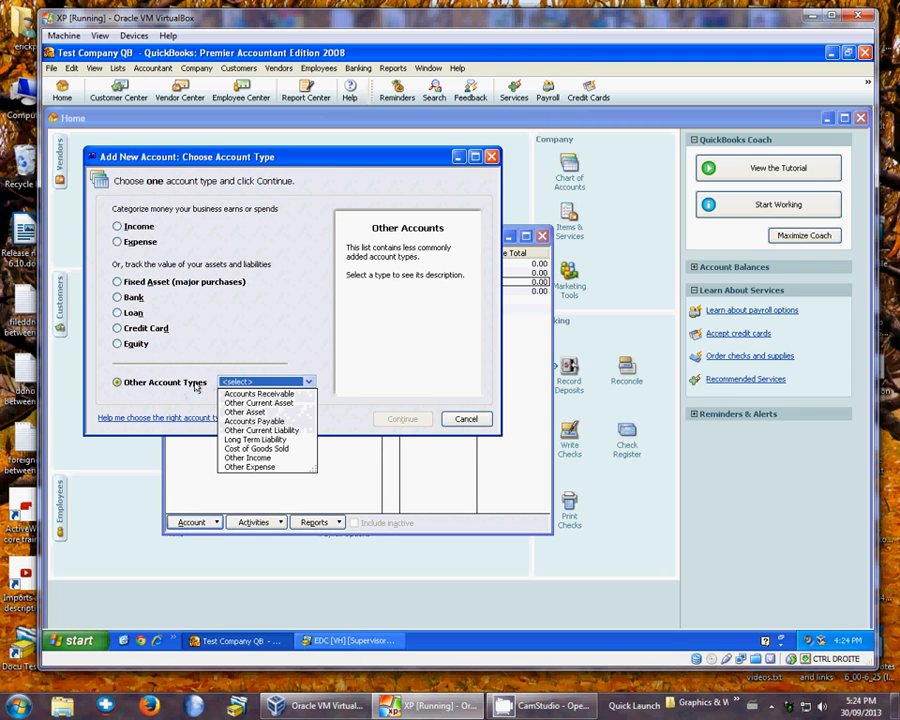
pyautogui.click(271, 393)
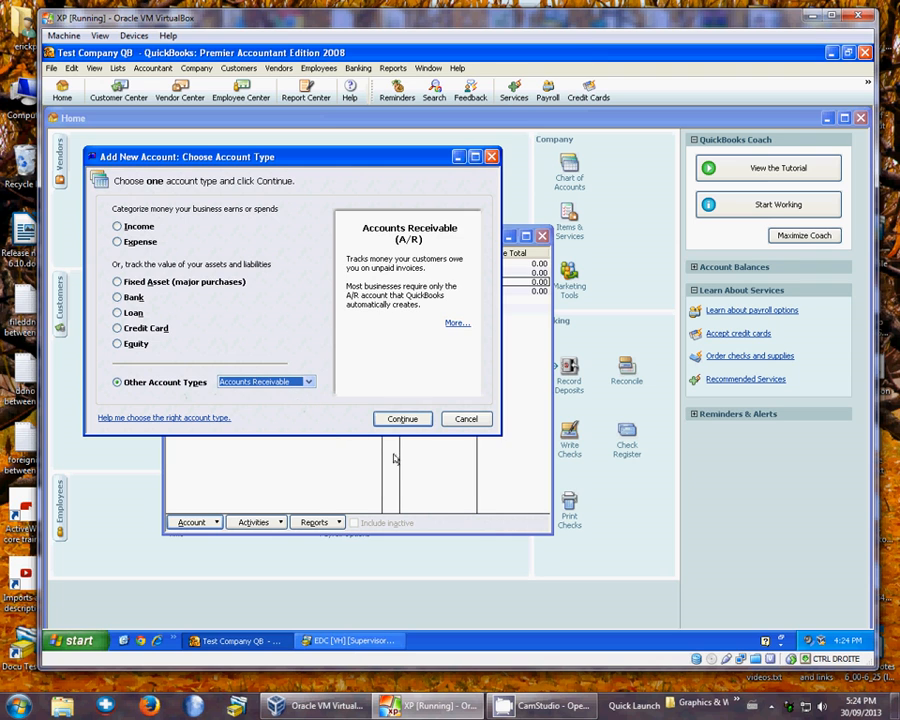
pyautogui.click(404, 419)
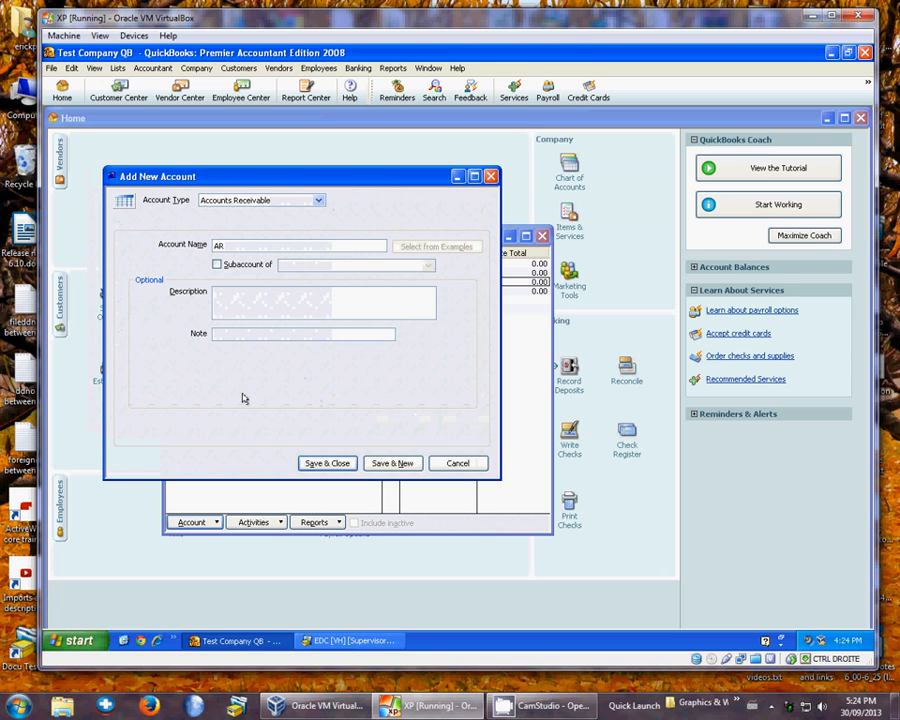
pyautogui.click(325, 462)
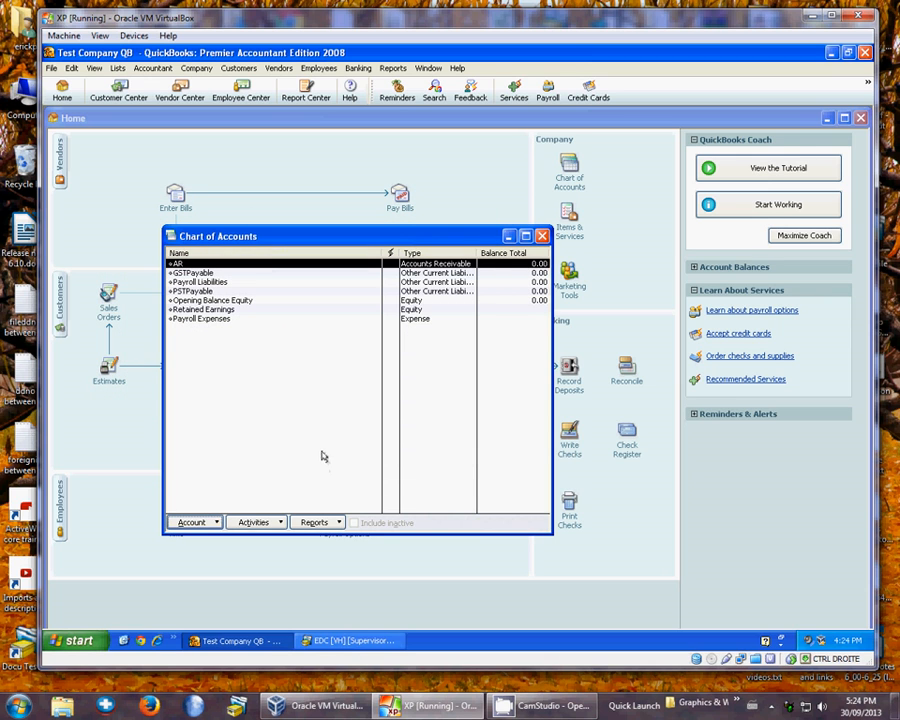
# Switch to EDC to review the Tax A and Tax B agency settings, and close the chart of accounts back in QuickBooks.
pyautogui.click(329, 641)
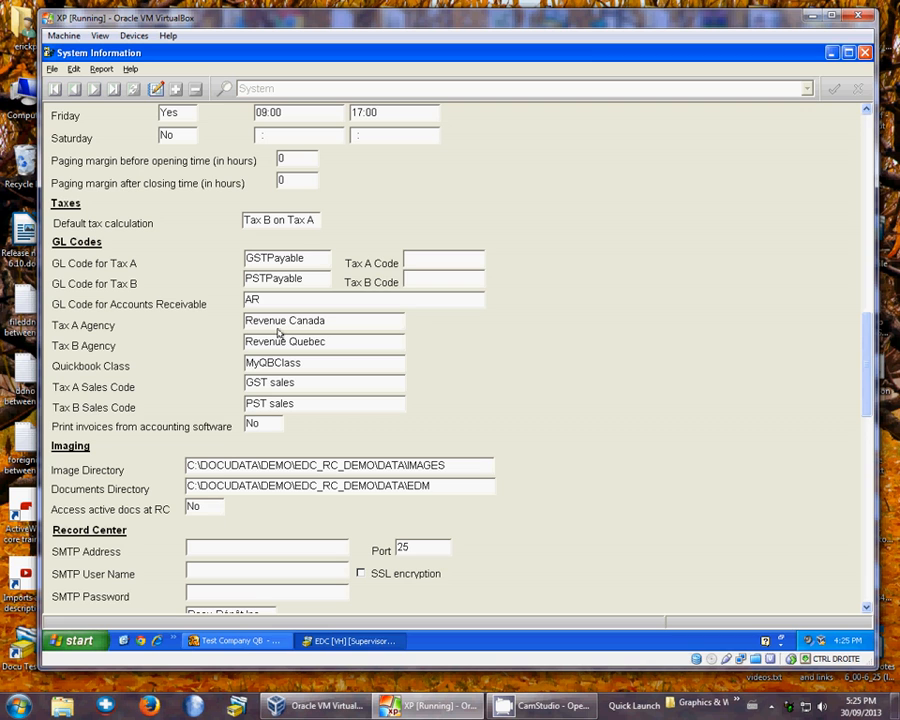
pyautogui.click(256, 639)
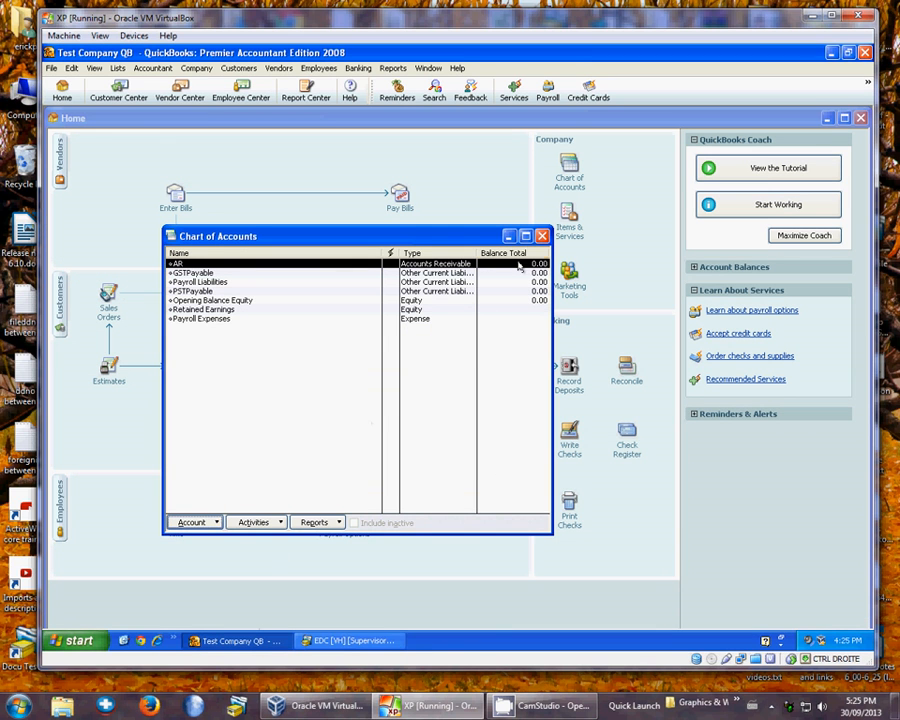
pyautogui.click(540, 236)
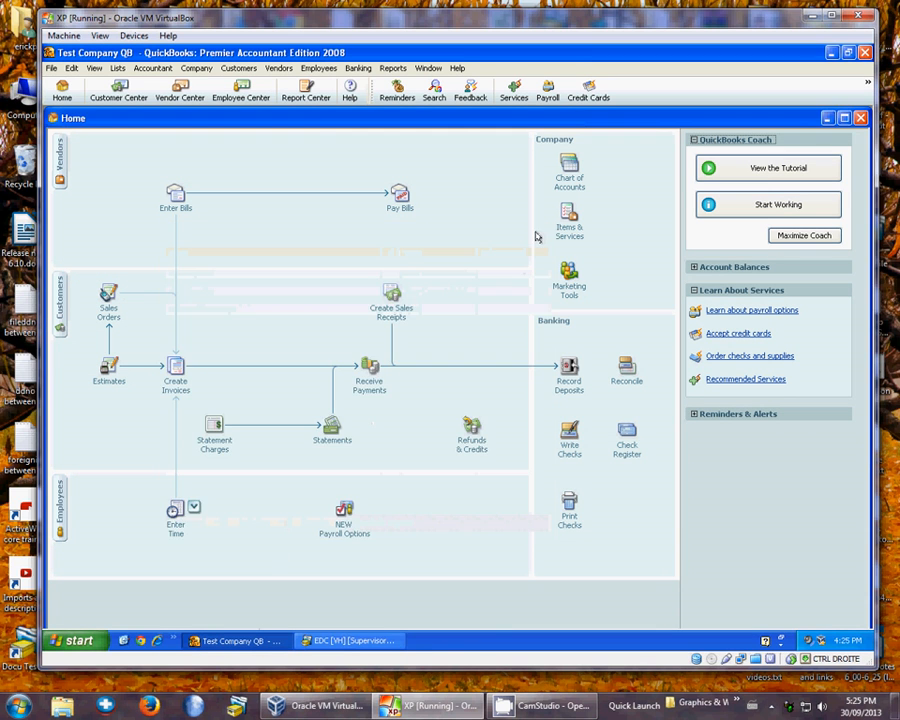
# Add a vendor named Revenue Canada in the Vendor Center, matching the Tax A agency in EDC.
pyautogui.click(181, 90)
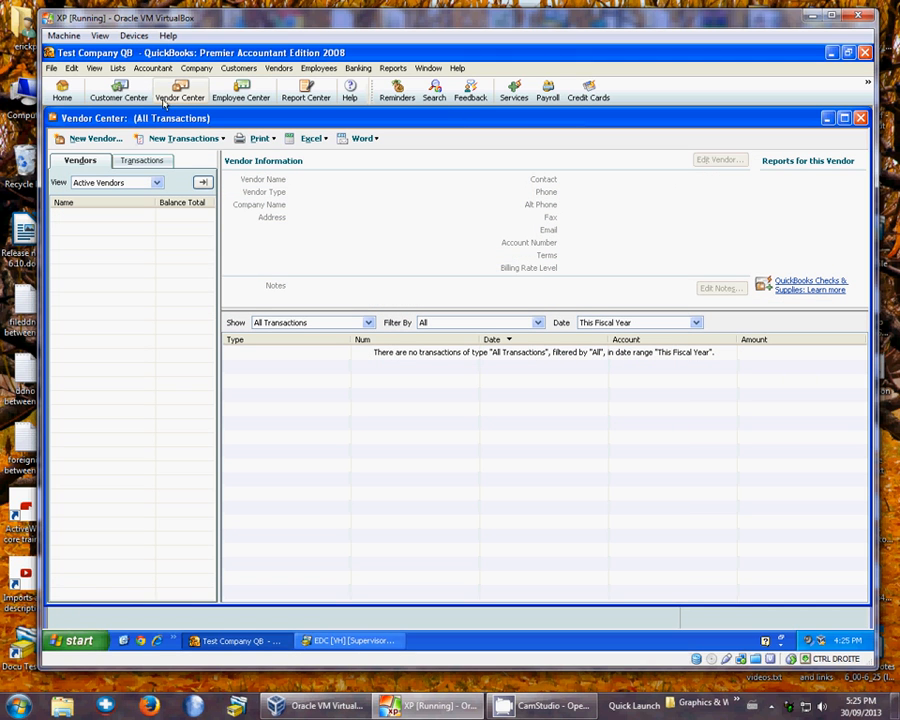
pyautogui.click(89, 140)
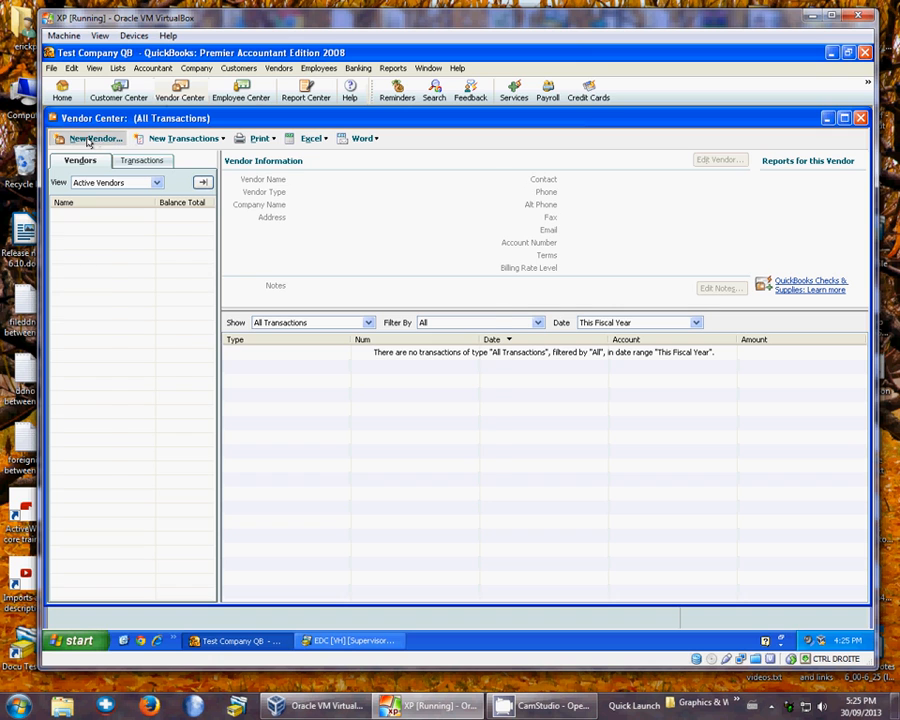
pyautogui.moveTo(177, 173); pyautogui.dragTo(303, 218)
pyautogui.click(351, 641)
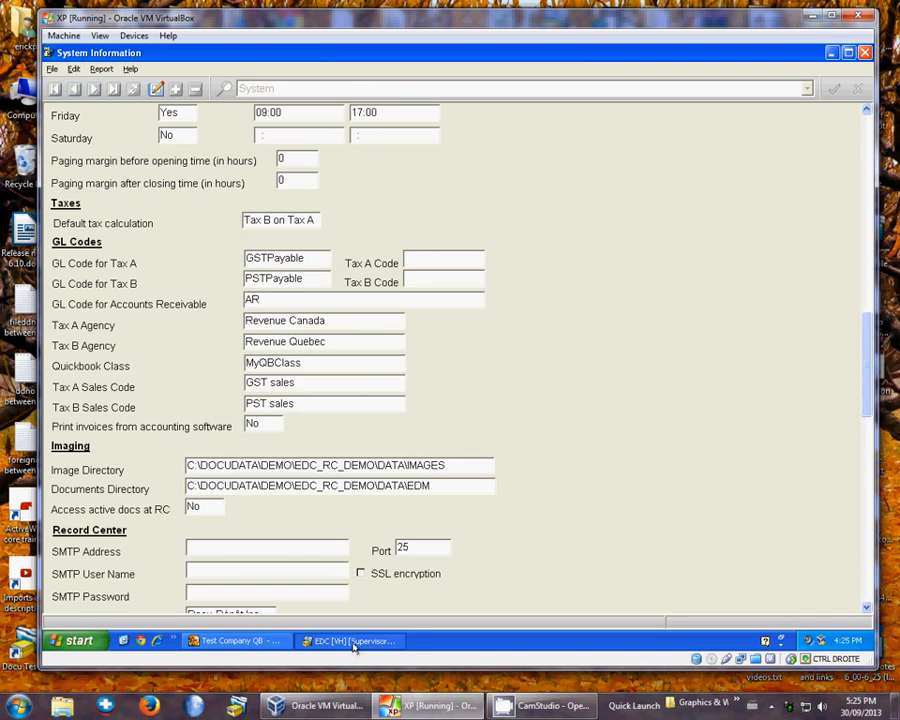
pyautogui.click(352, 641)
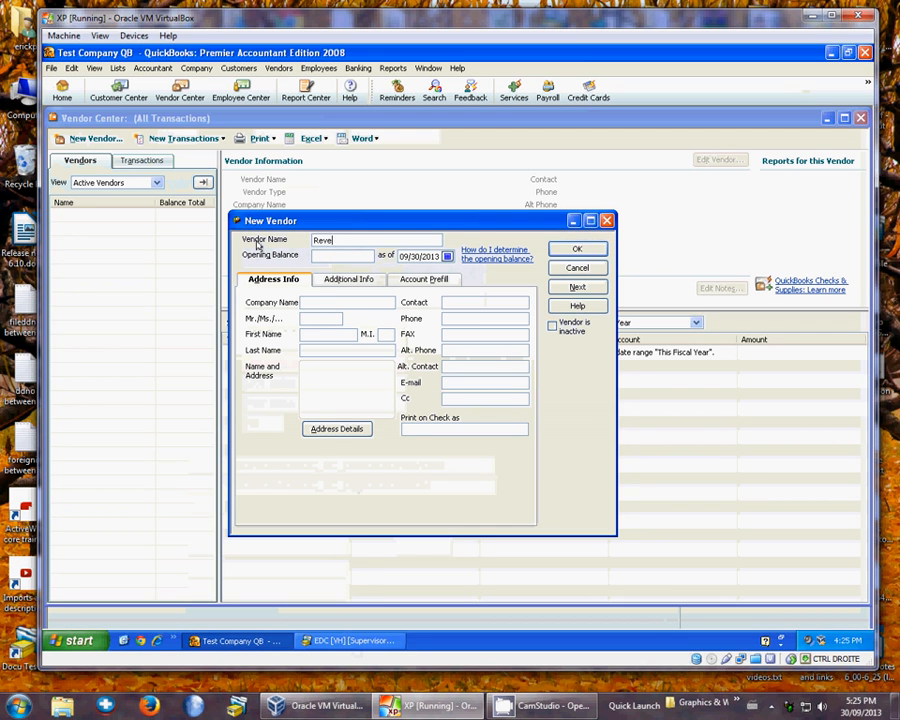
pyautogui.write('Revenue Canada')
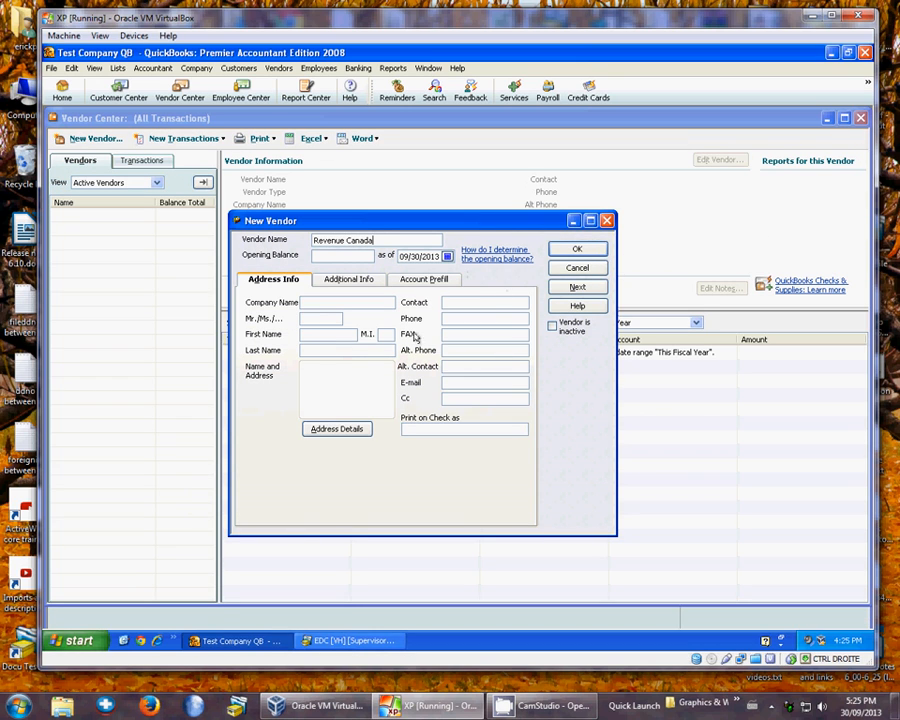
pyautogui.click(578, 249)
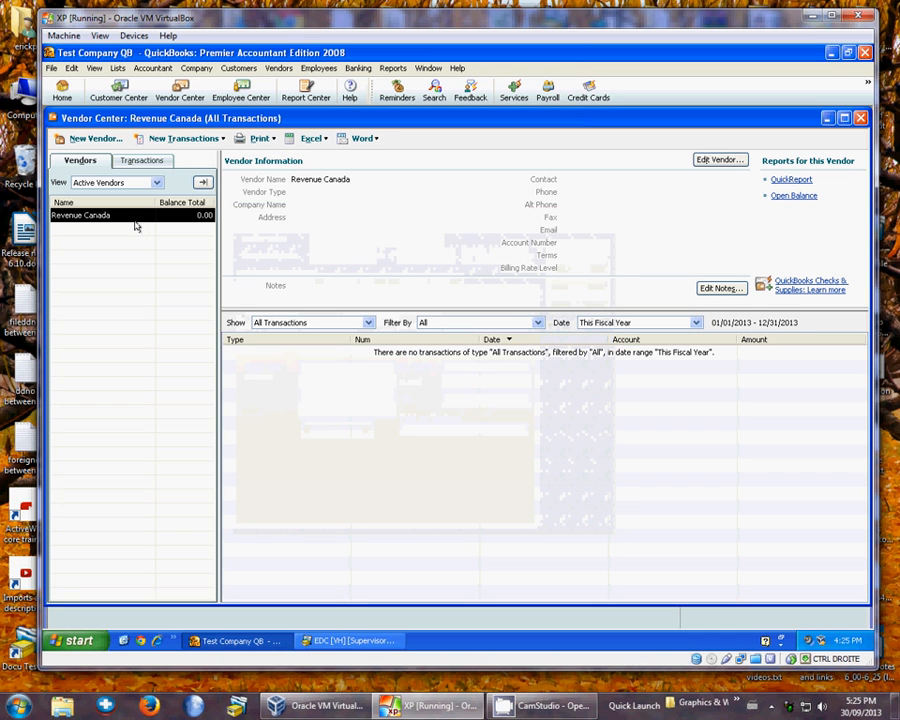
# Check the Tax B agency in EDC and add a matching QuickBooks vendor named Revenue Quebec.
pyautogui.click(331, 643)
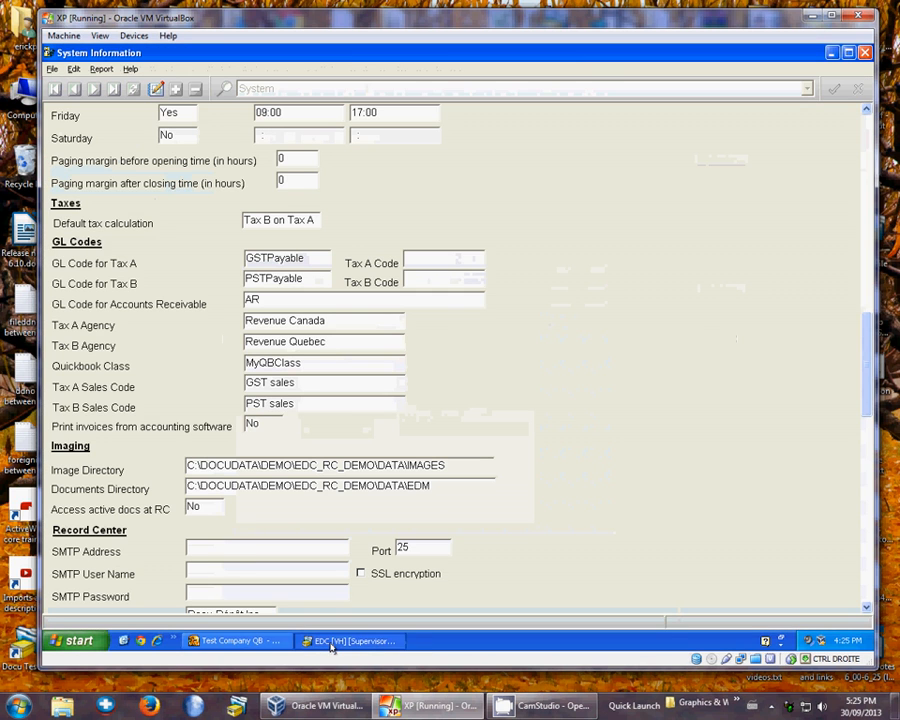
pyautogui.click(331, 643)
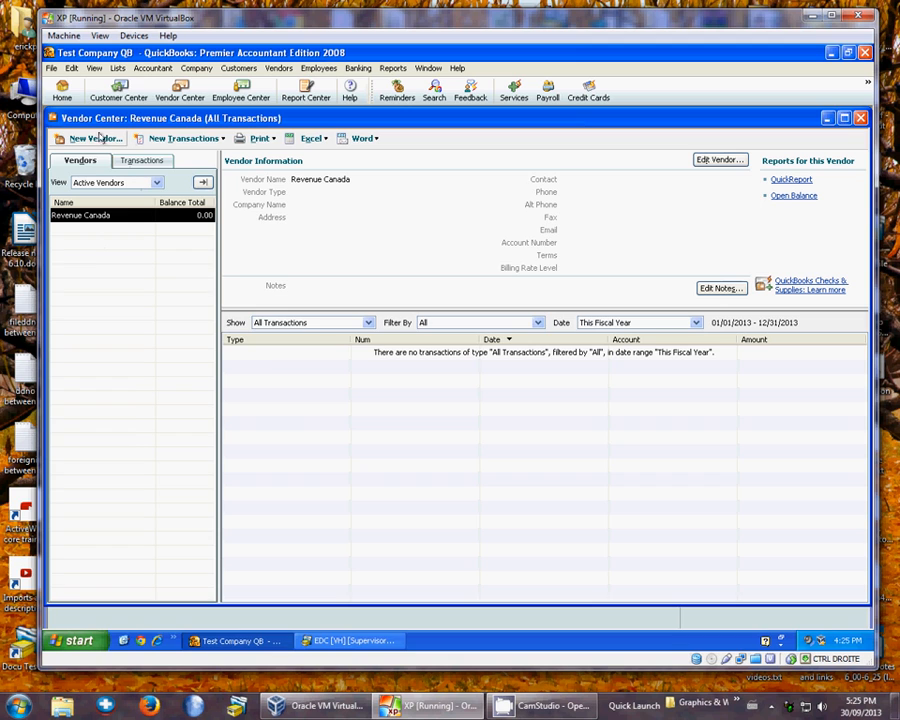
pyautogui.click(96, 138)
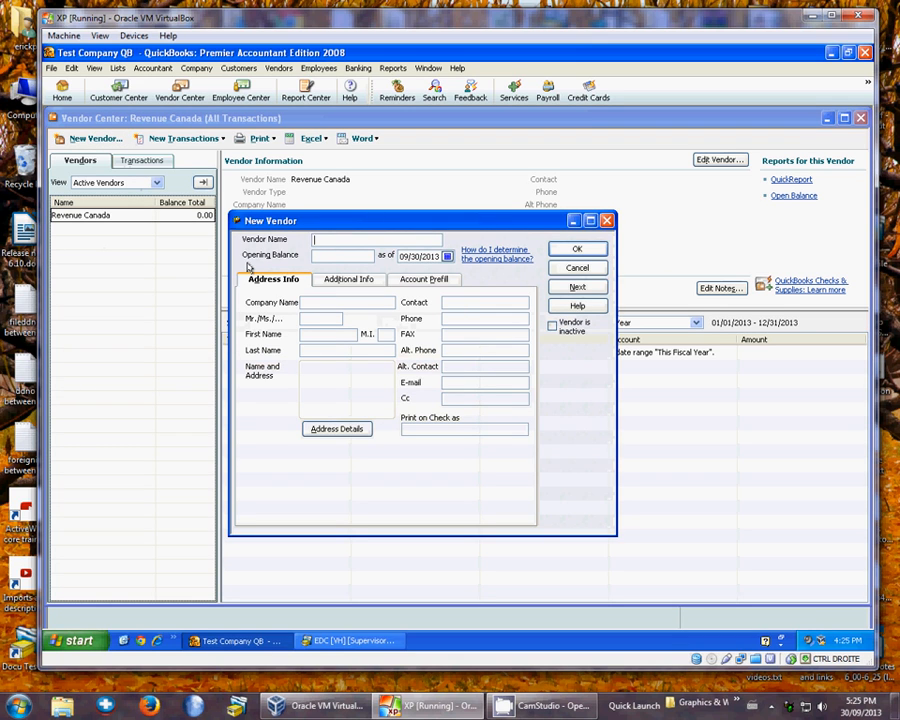
pyautogui.write('Revenue Qu')
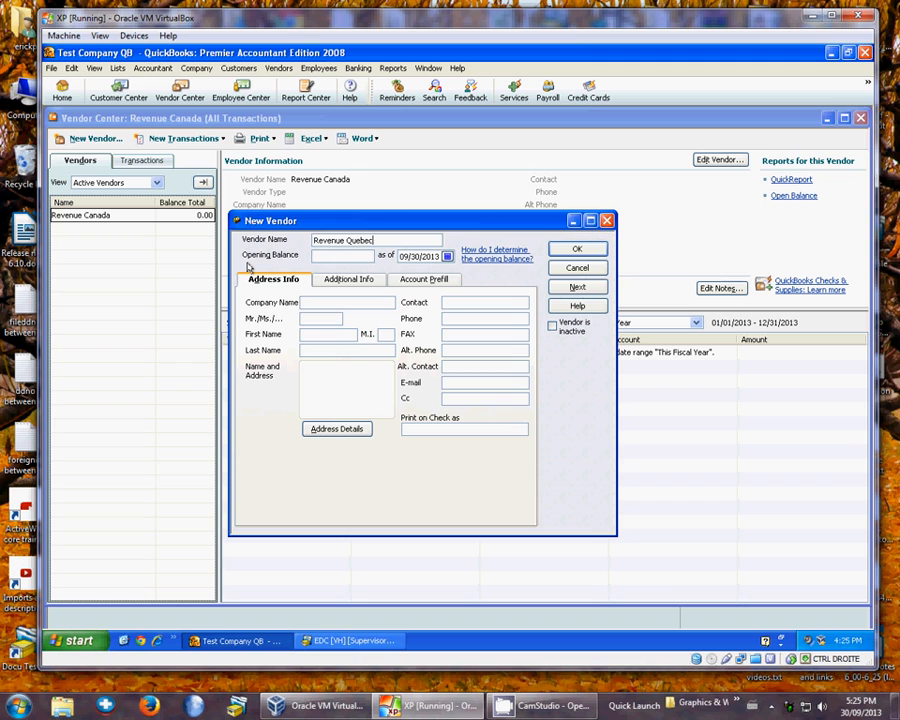
pyautogui.write('ebec')
pyautogui.click(570, 247)
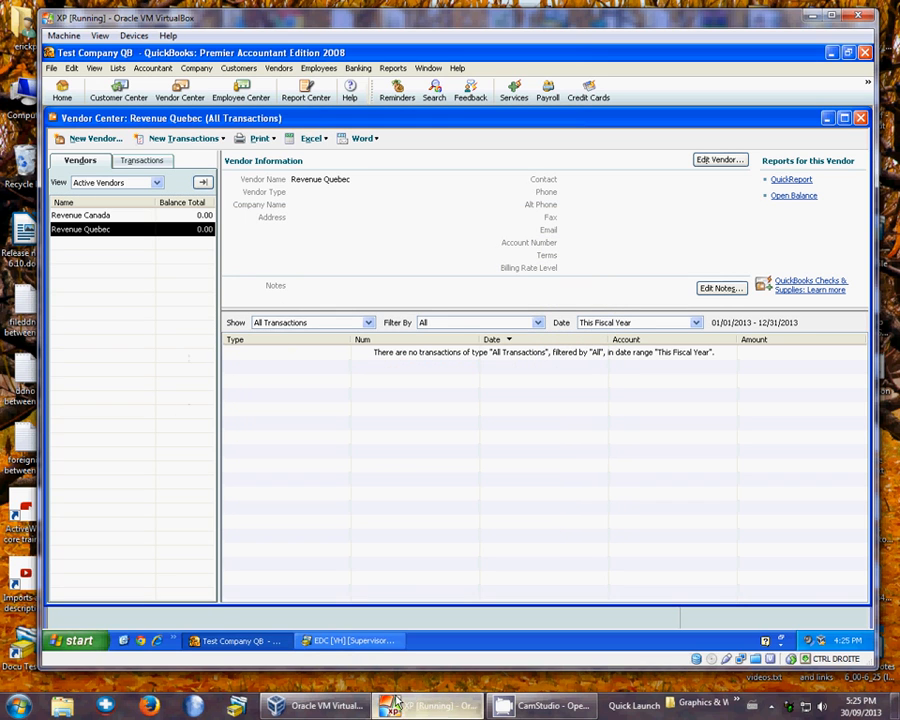
# Switch to EDC to review the QuickBooks class and tax sales codes, and close the Vendor Center back in QuickBooks.
pyautogui.click(355, 640)
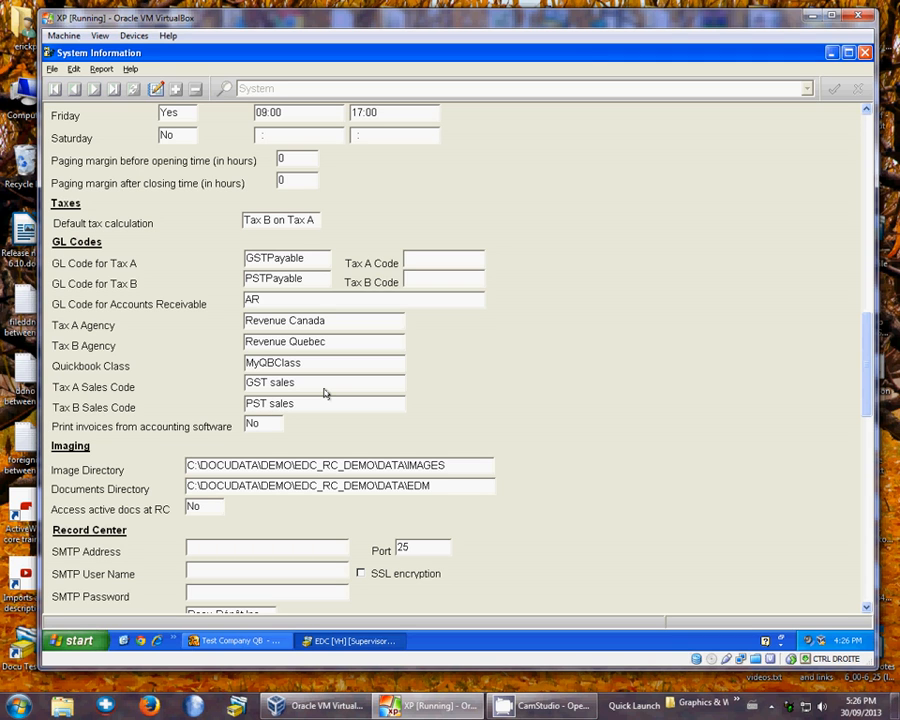
pyautogui.click(236, 640)
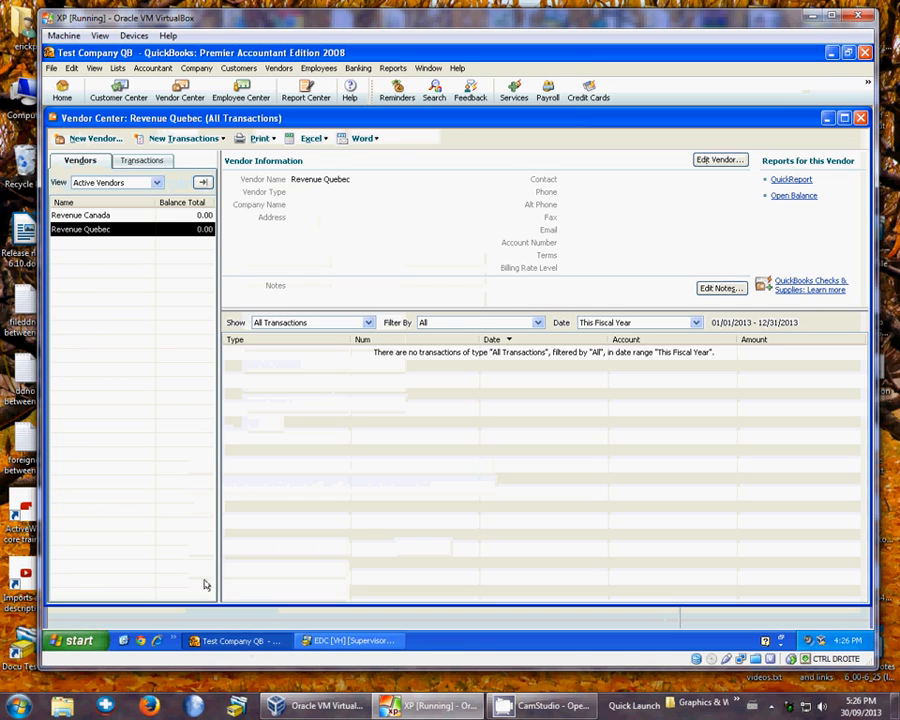
pyautogui.click(859, 117)
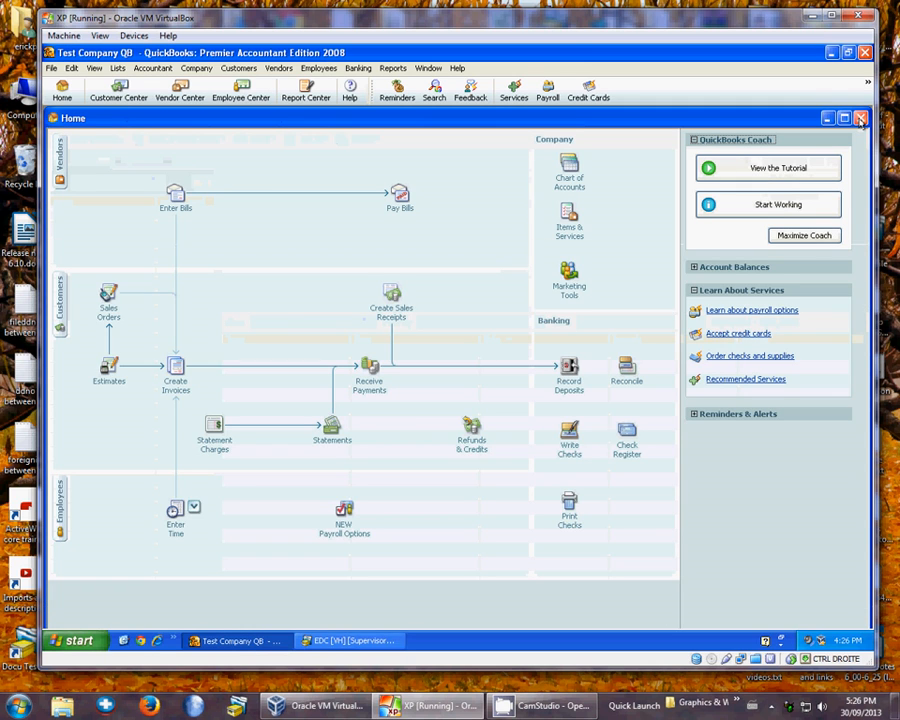
# Open the Item List and start a new item of type Service.
pyautogui.click(569, 232)
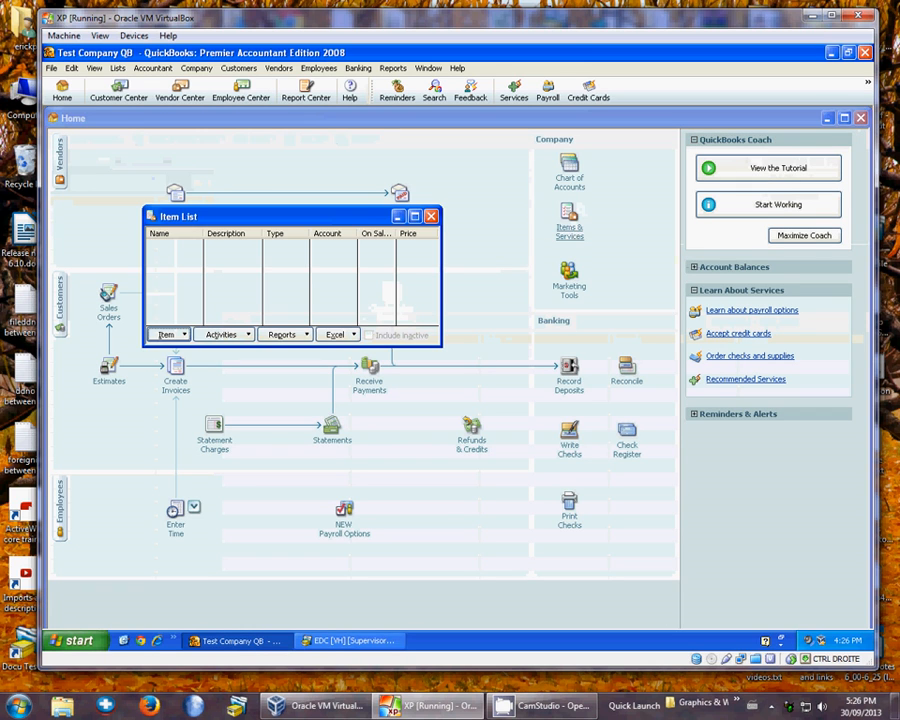
pyautogui.click(168, 334)
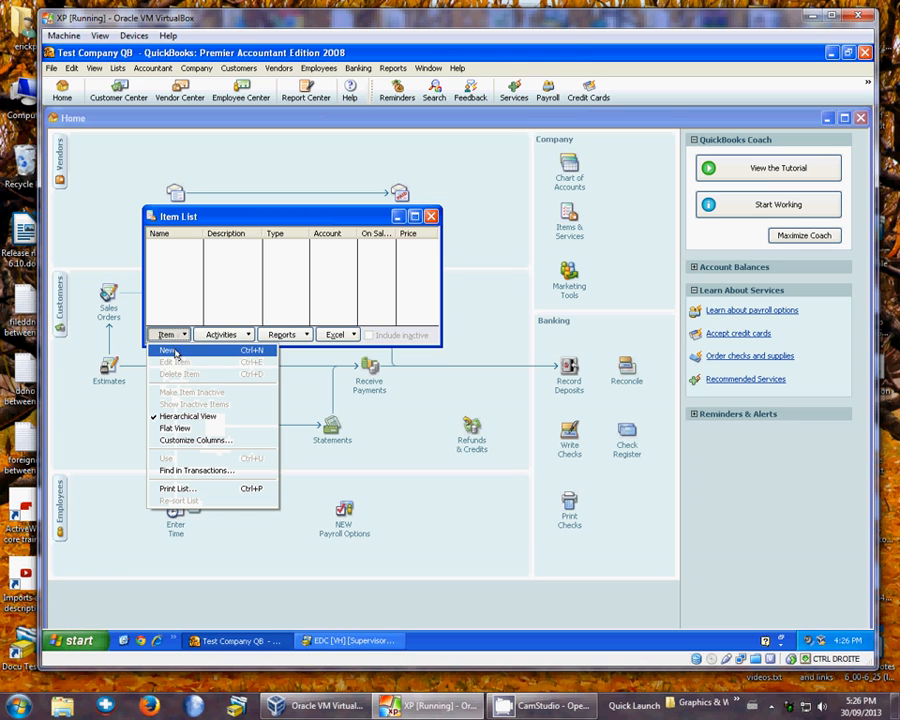
pyautogui.click(165, 350)
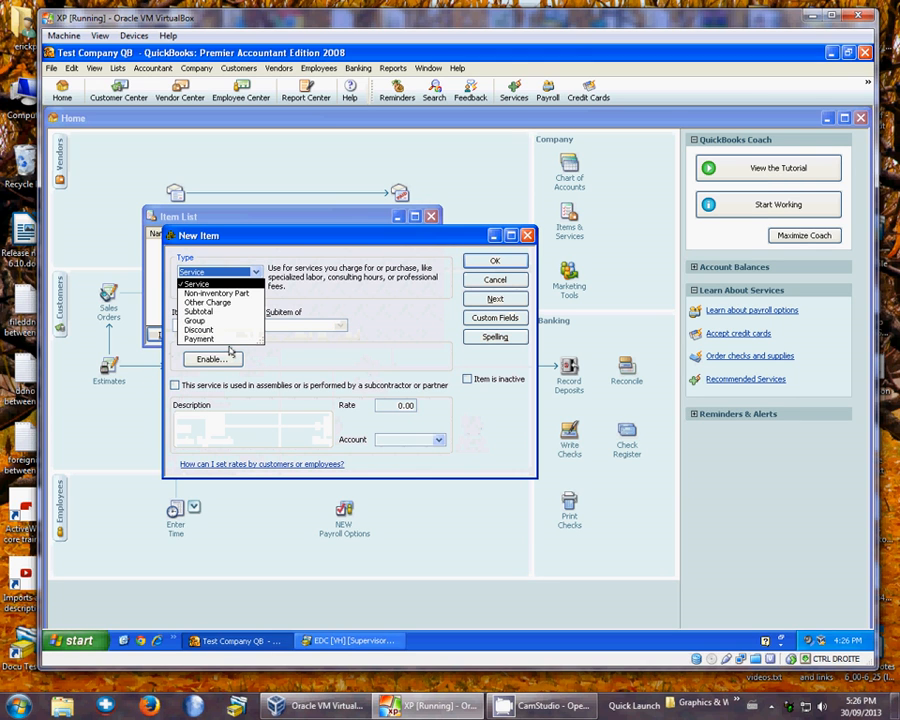
pyautogui.click(222, 285)
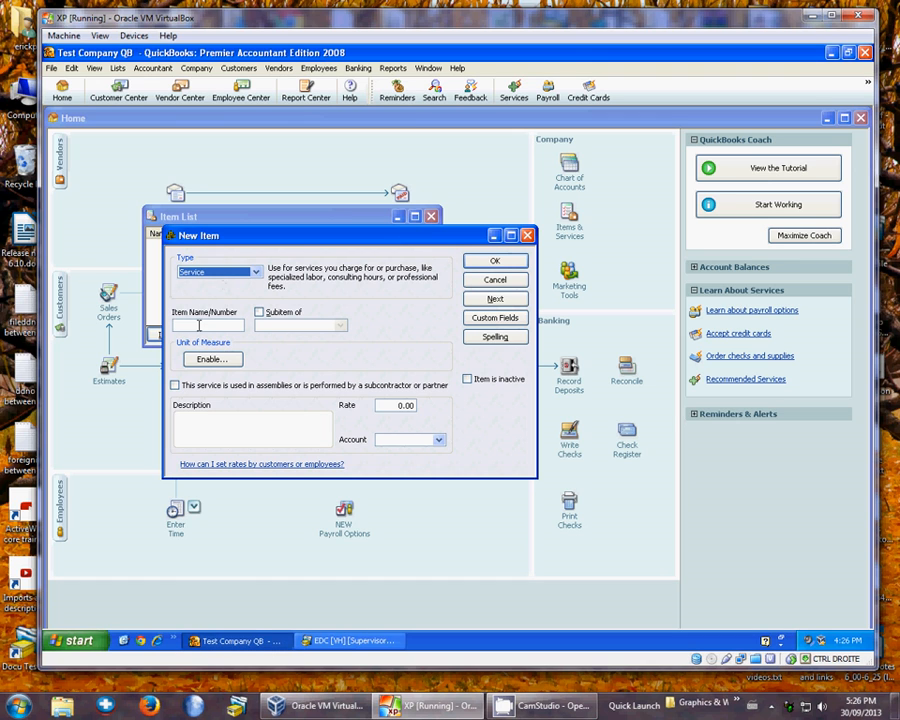
pyautogui.click(257, 273)
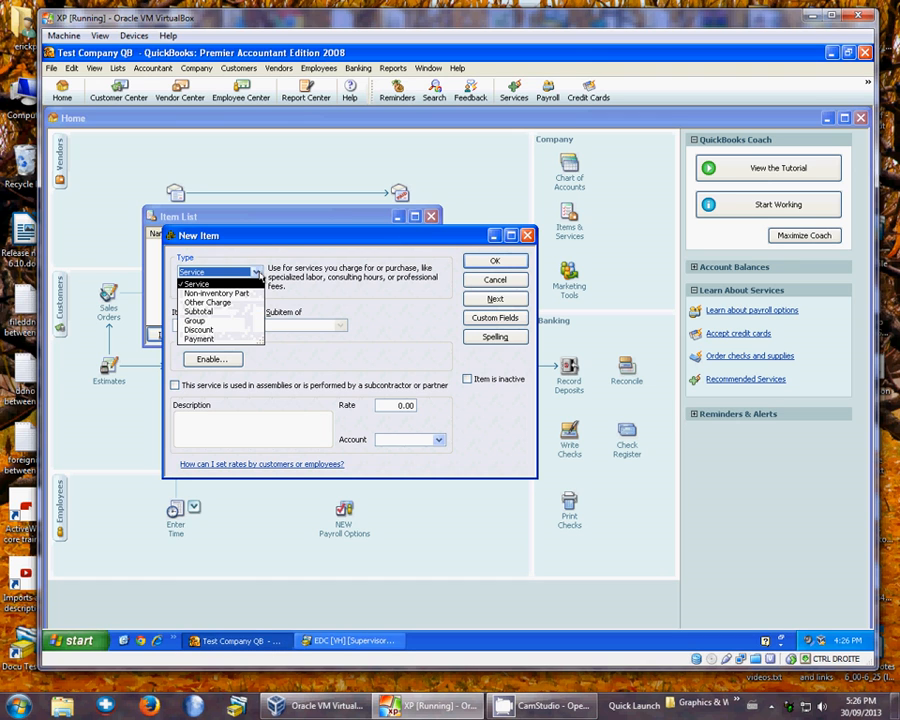
pyautogui.click(269, 254)
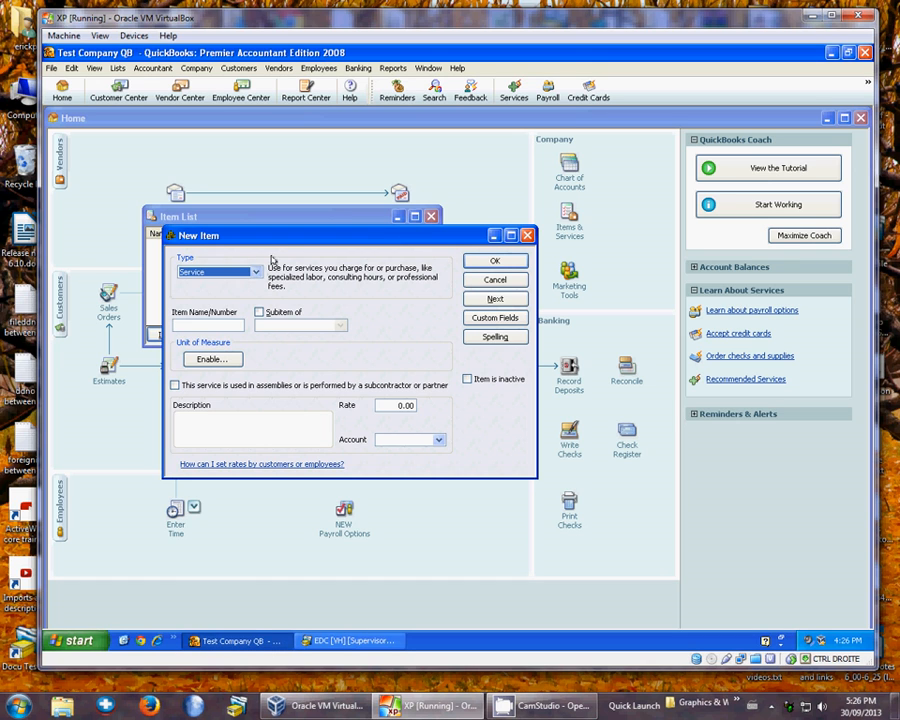
# Check the Tax A sales code in EDC, and name the new QuickBooks service item GST Sales.
pyautogui.click(342, 641)
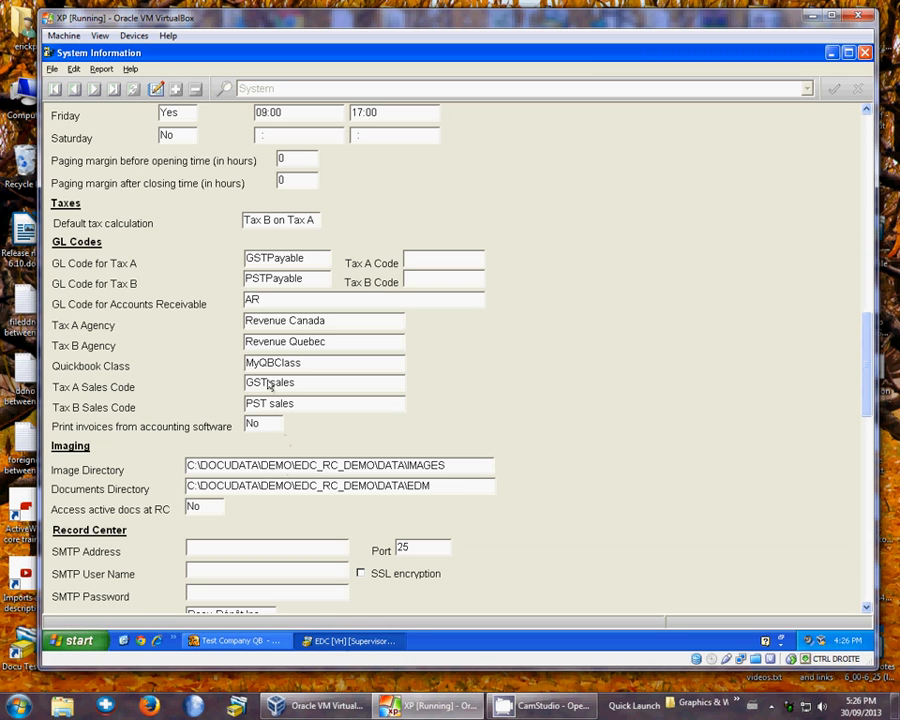
pyautogui.click(240, 641)
pyautogui.click(209, 325)
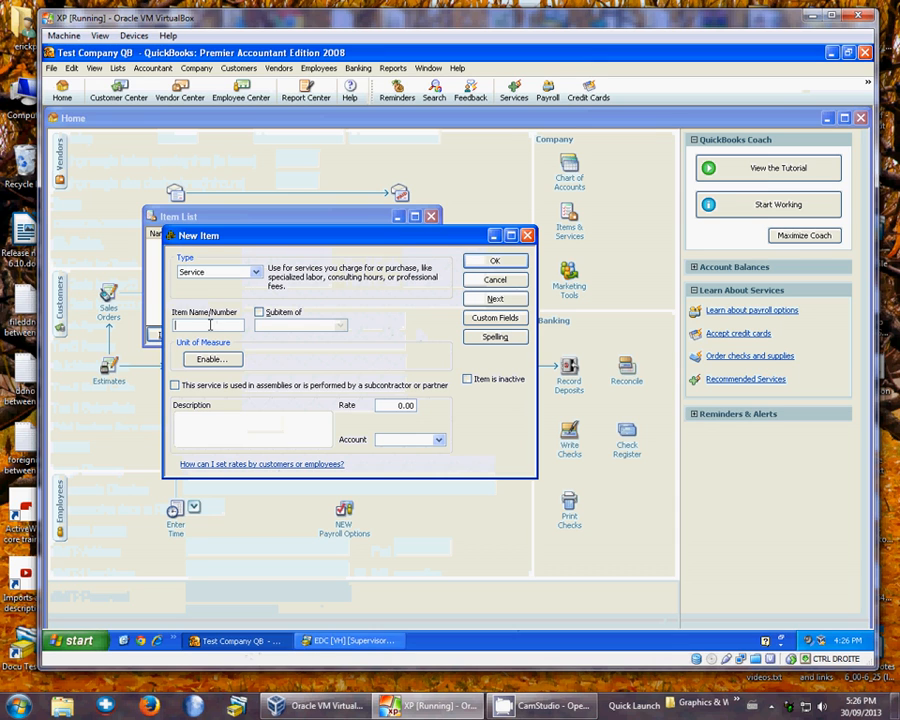
pyautogui.write('GS')
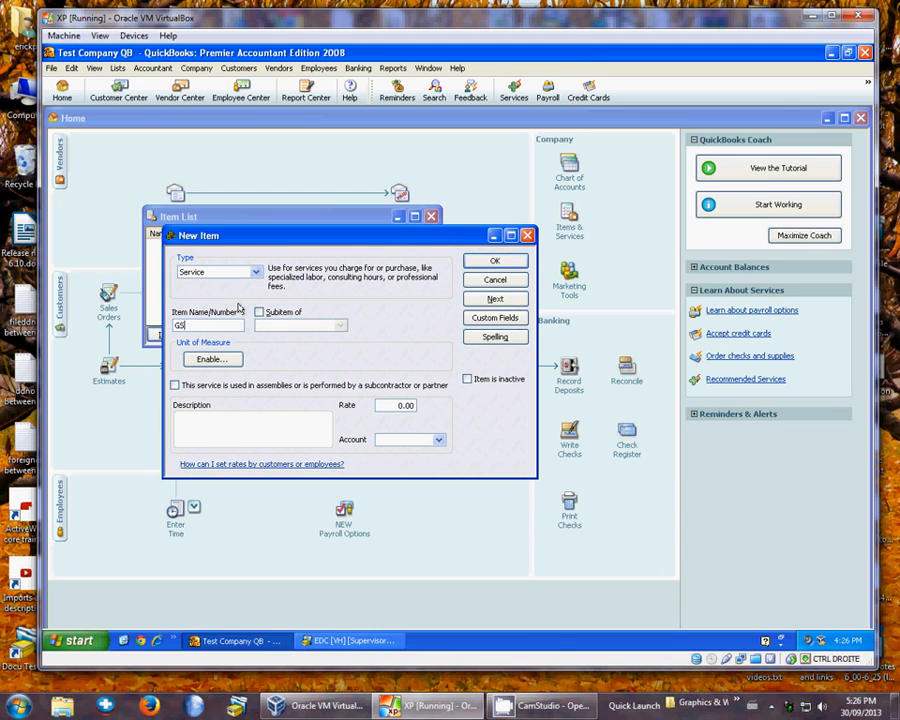
pyautogui.write('T Sales')
# Assign the GSTPayable account to the GST Sales item and save it.
pyautogui.click(510, 265)
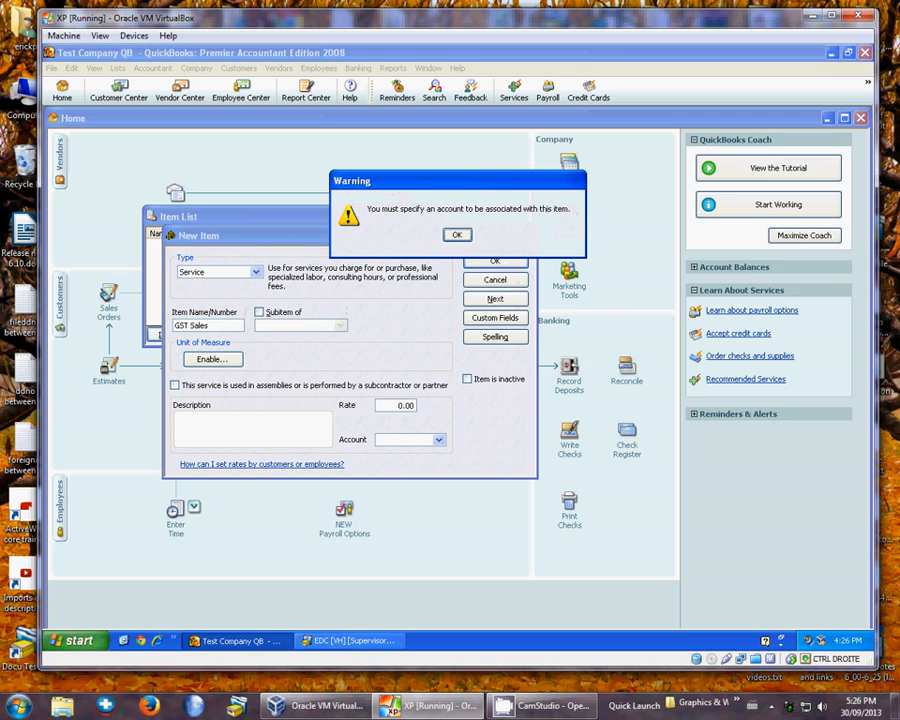
pyautogui.click(456, 237)
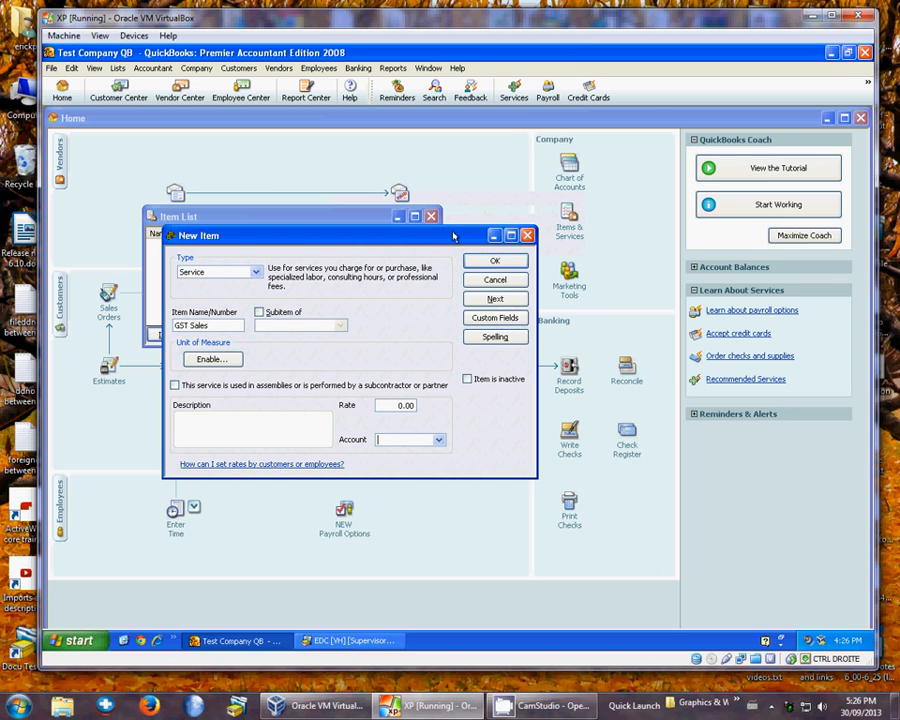
pyautogui.click(440, 439)
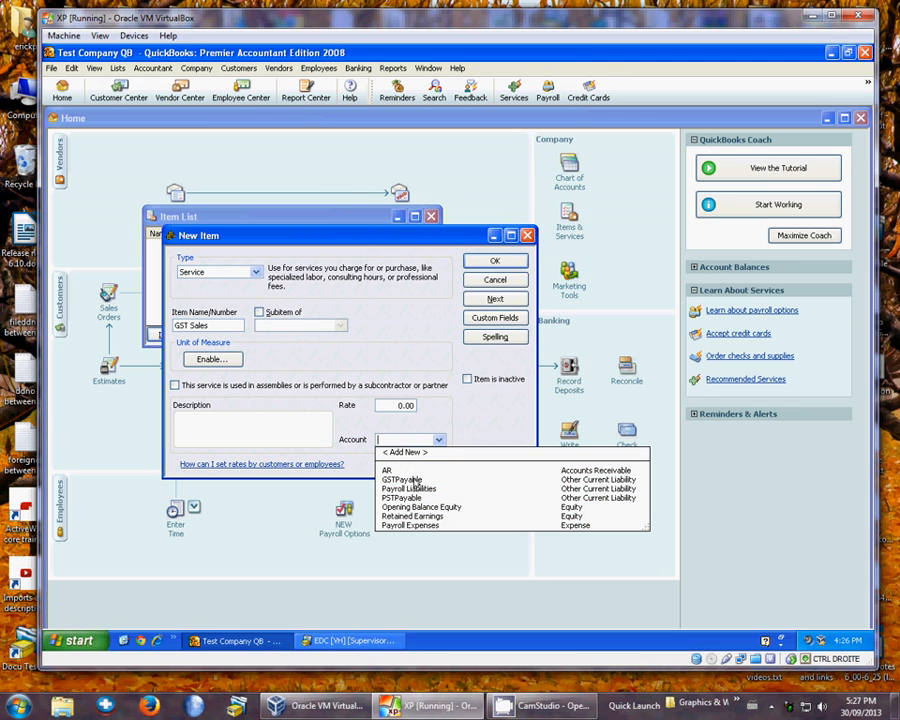
pyautogui.click(415, 481)
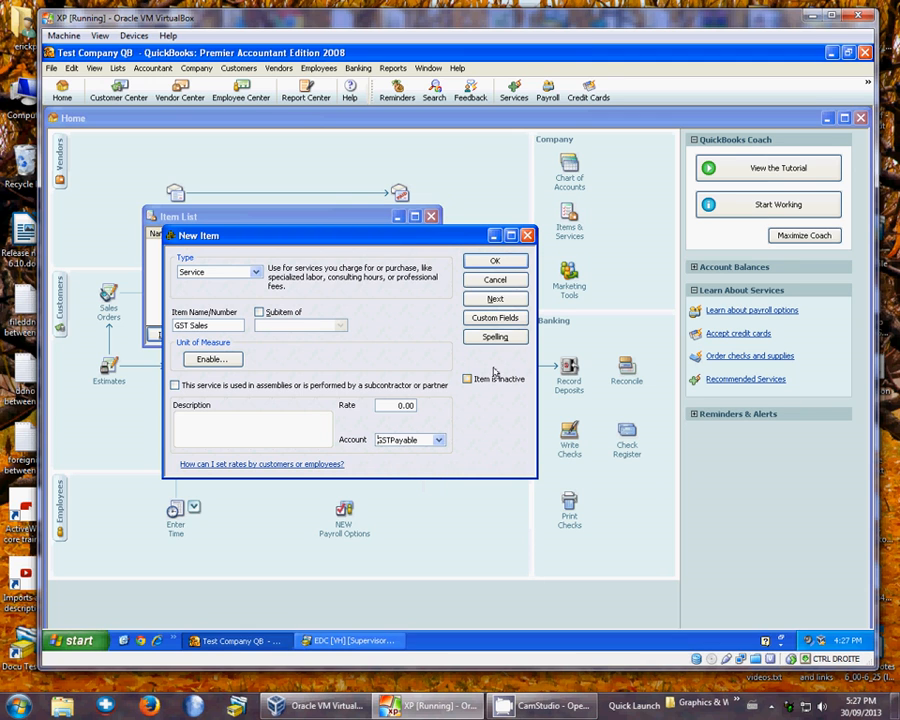
pyautogui.click(512, 261)
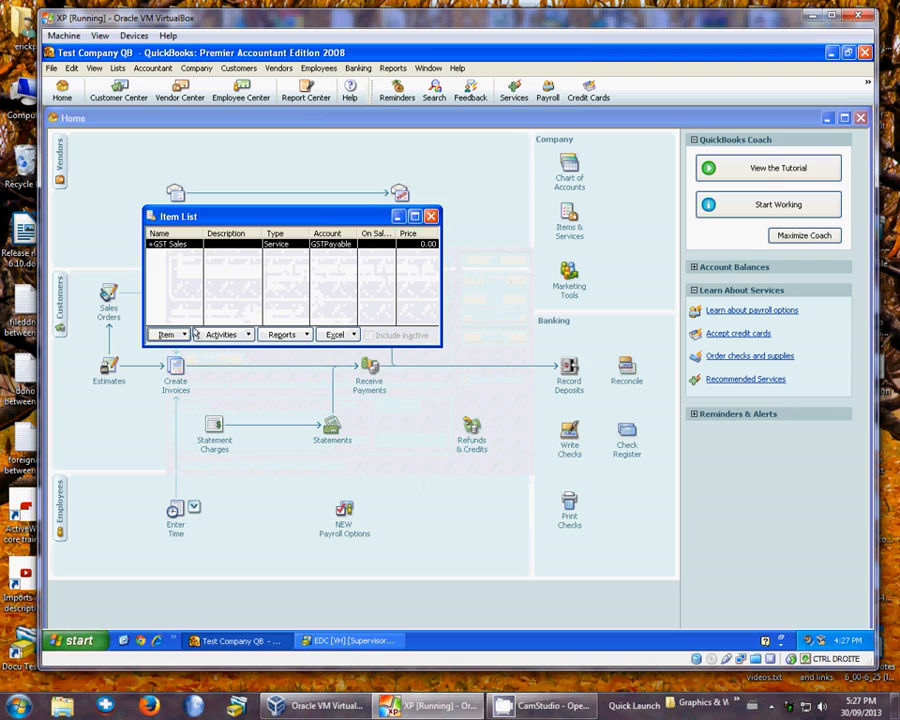
# Add a service item named PST Sales with the PSTPayable account, and close the Item List.
pyautogui.click(164, 334)
pyautogui.click(163, 349)
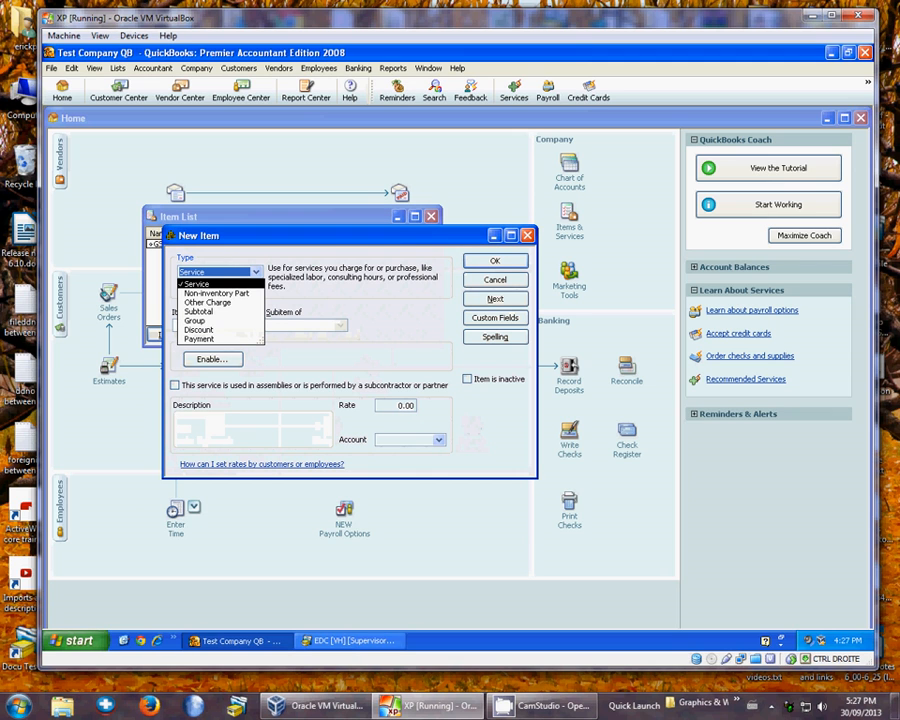
pyautogui.click(245, 285)
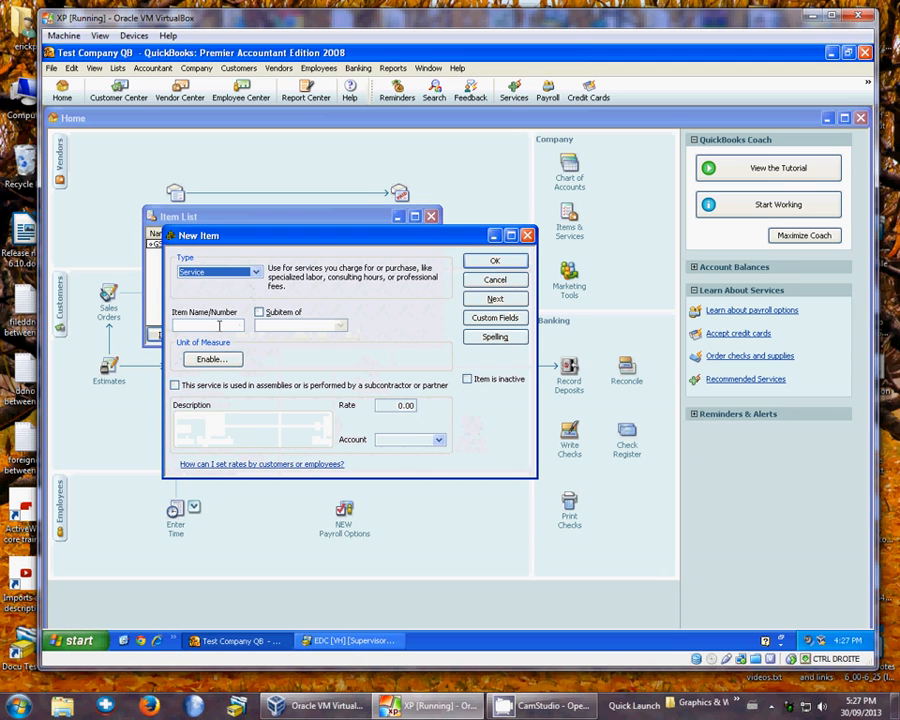
pyautogui.write('PST')
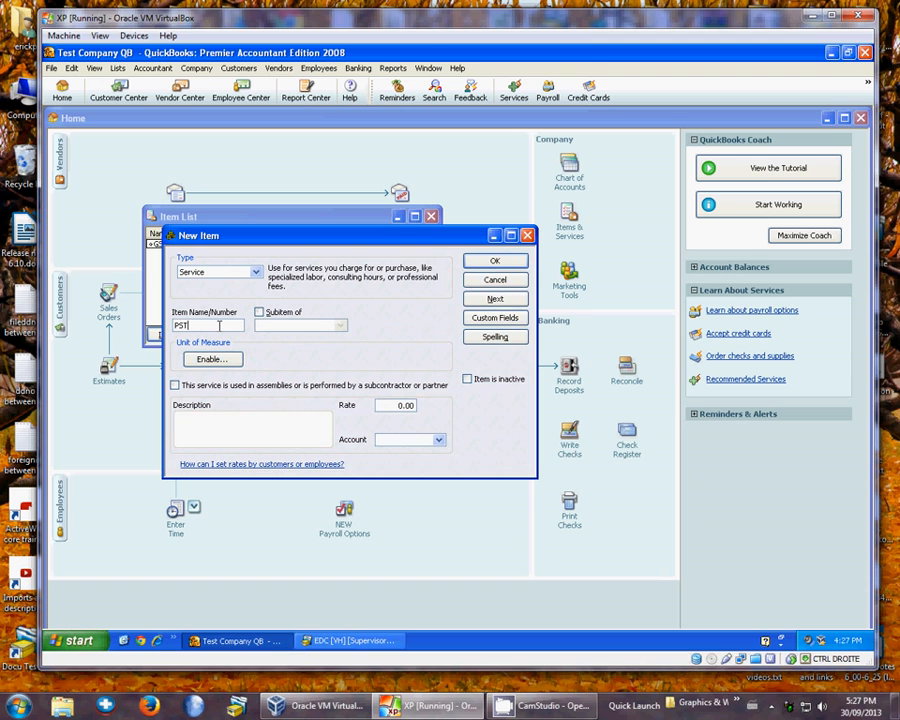
pyautogui.write(' Sales')
pyautogui.click(436, 439)
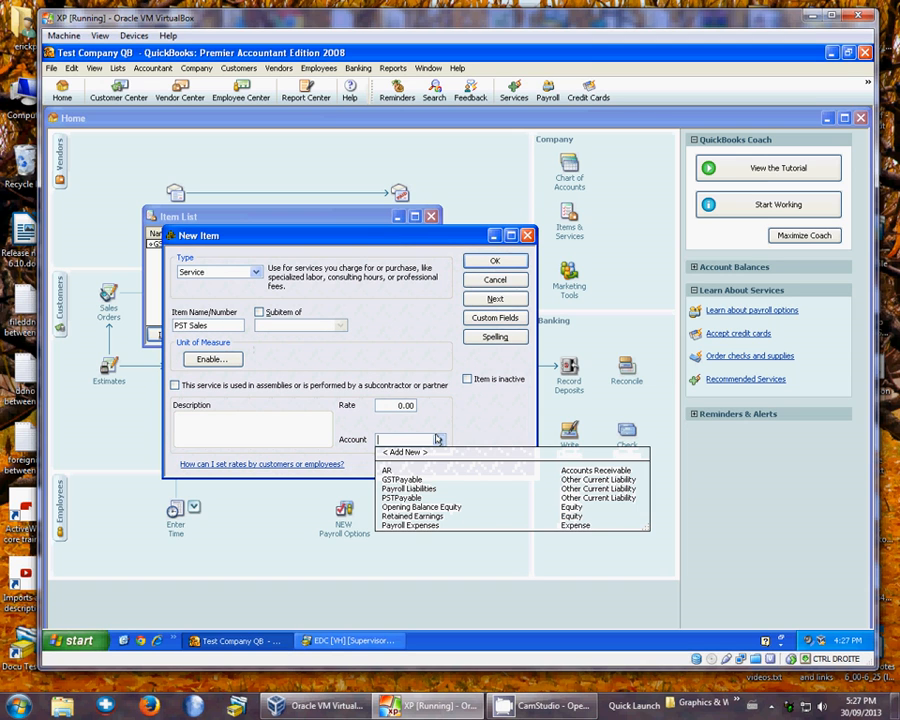
pyautogui.click(416, 498)
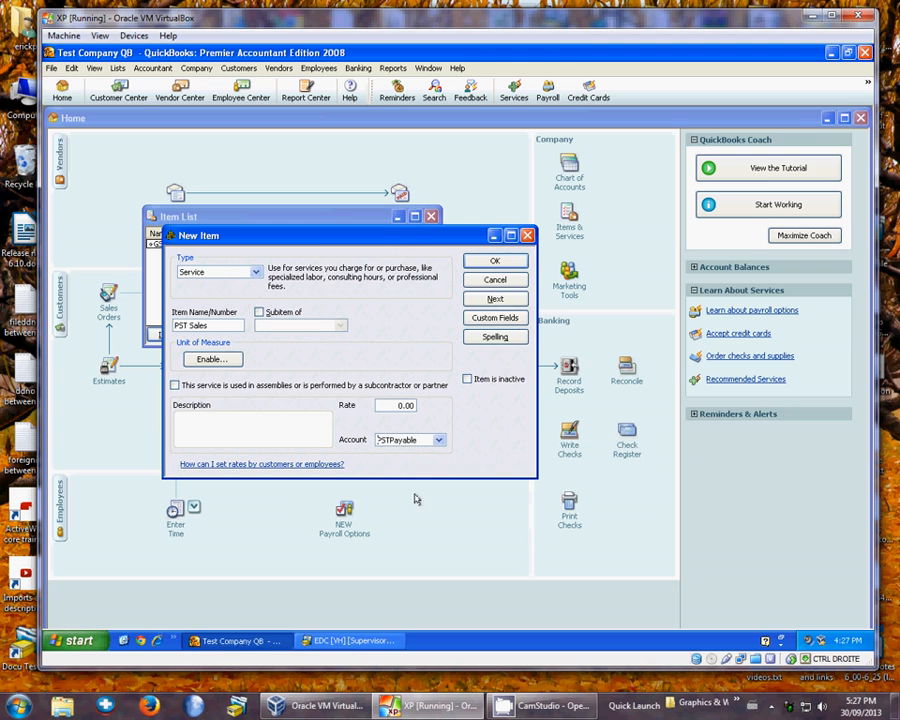
pyautogui.click(494, 261)
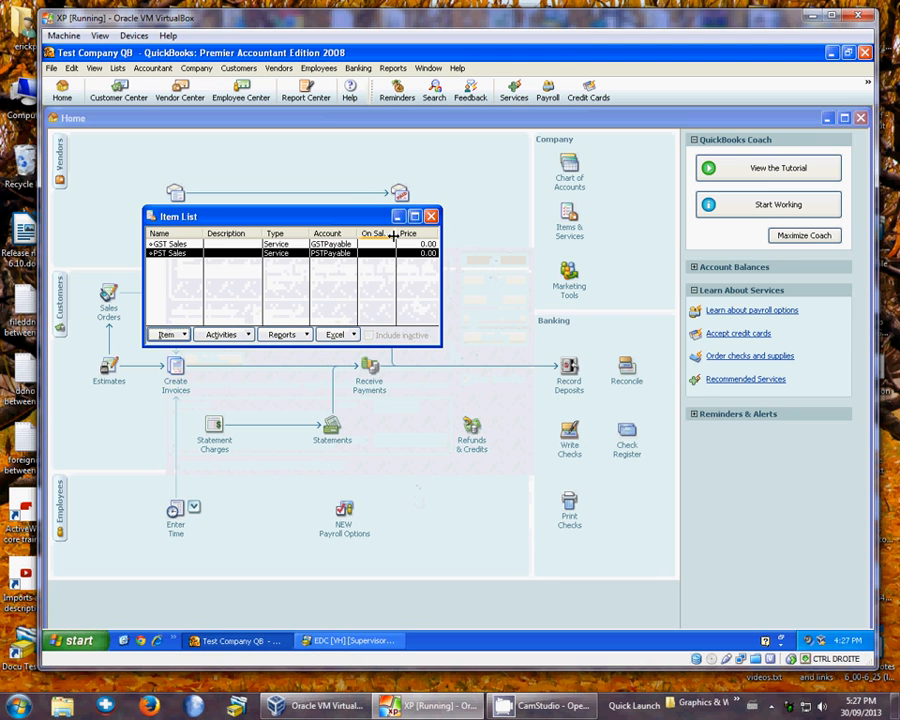
pyautogui.click(431, 217)
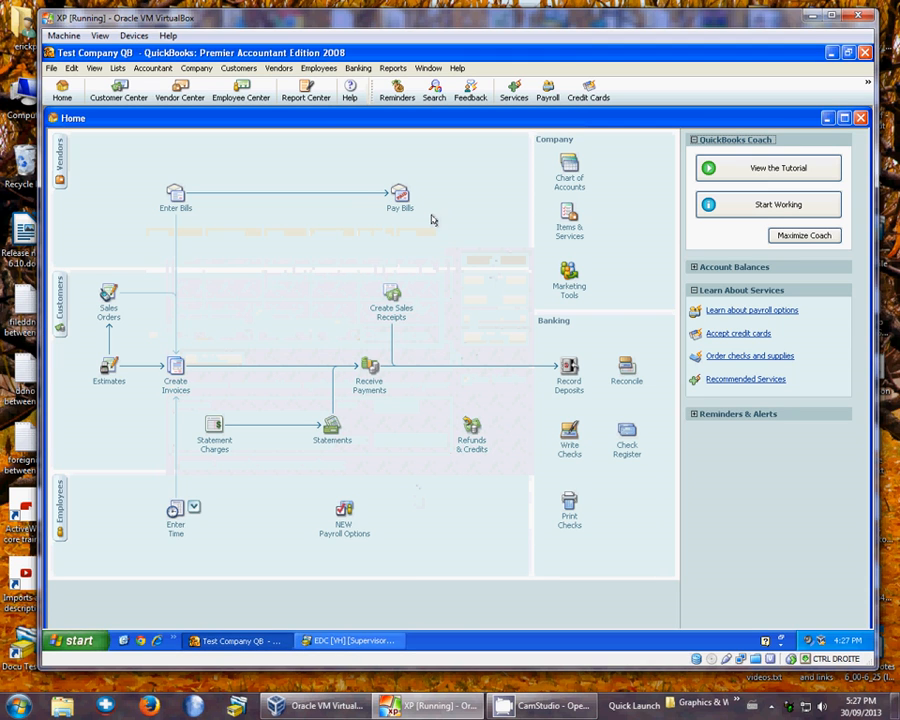
# Switch to EDC, set the Quickbook Class in the System Information GL codes to Records Business and save the record.
pyautogui.click(340, 640)
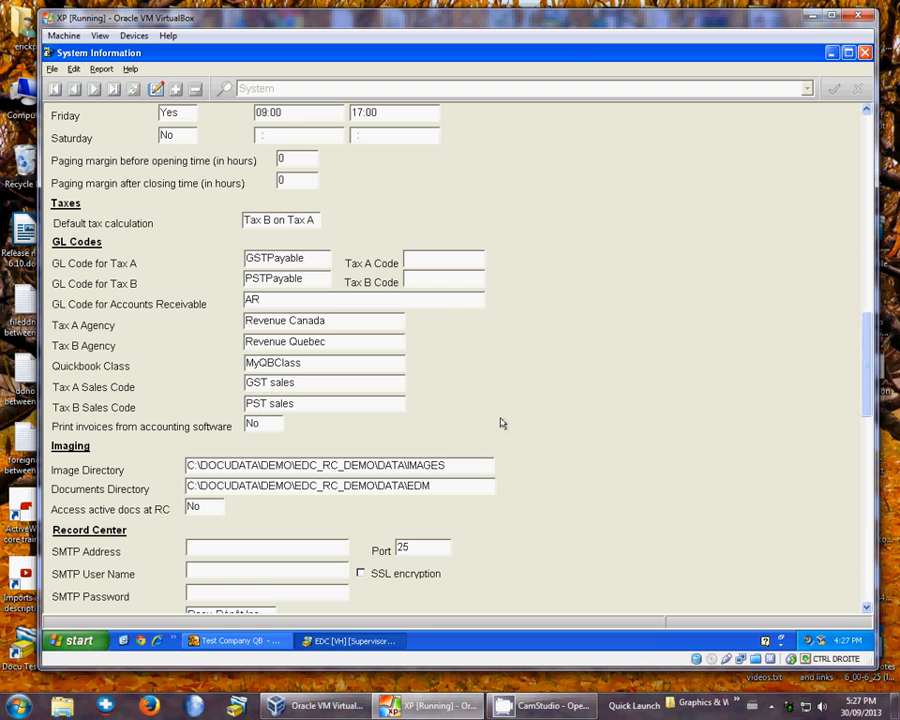
pyautogui.click(156, 89)
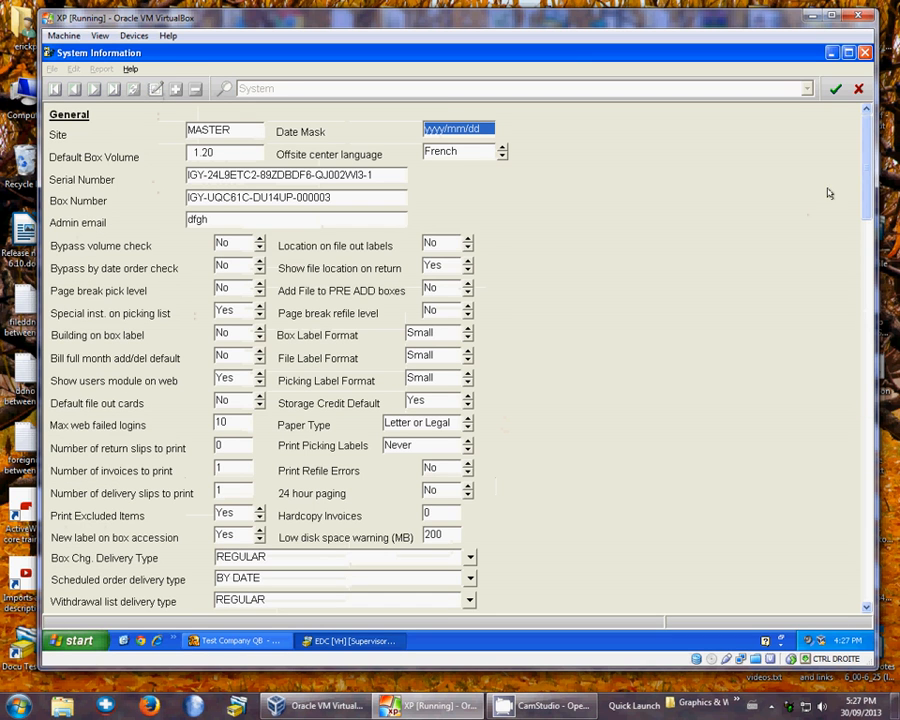
pyautogui.moveTo(865, 190); pyautogui.dragTo(859, 352)
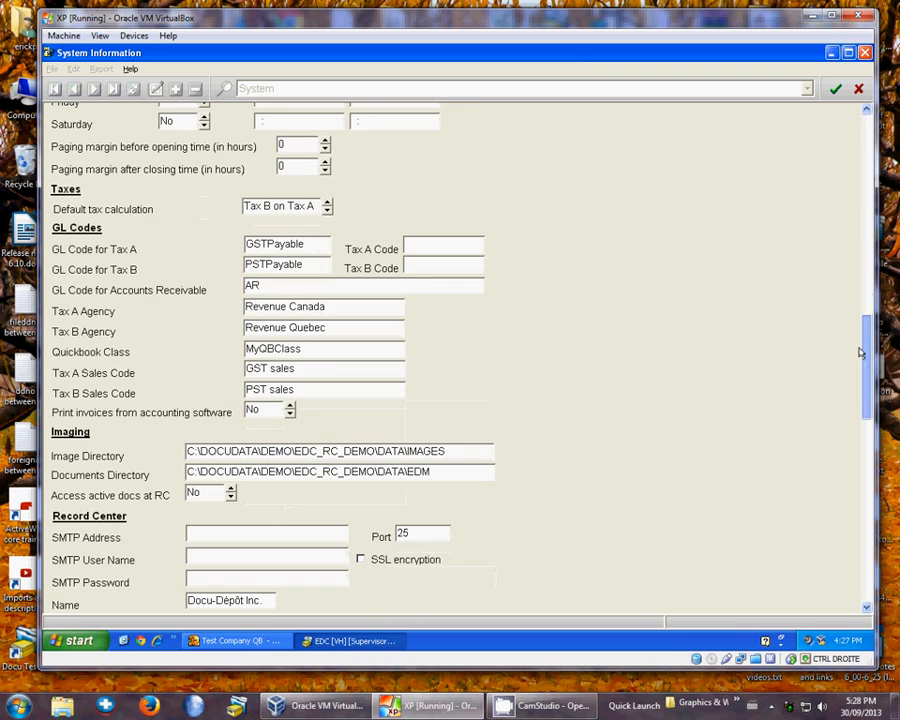
pyautogui.moveTo(311, 346); pyautogui.dragTo(88, 345)
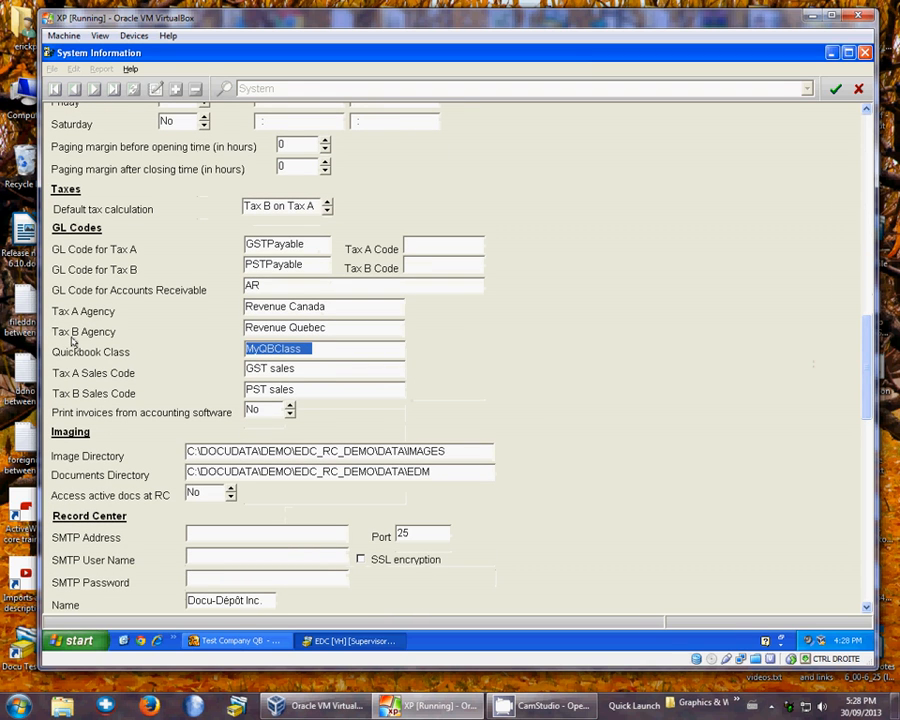
pyautogui.write('Records')
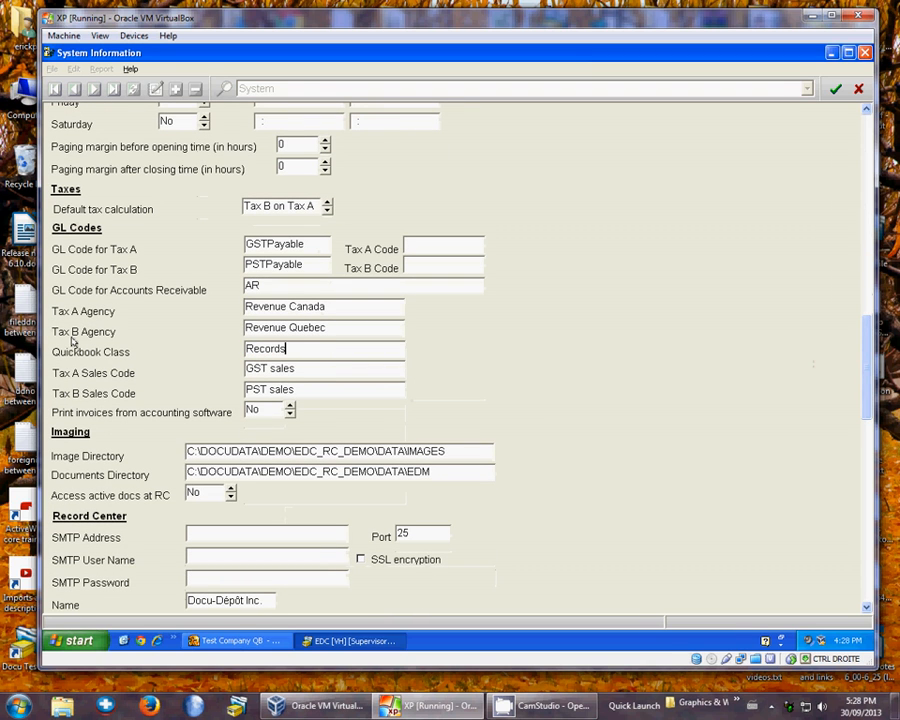
pyautogui.write(' Business')
pyautogui.click(835, 88)
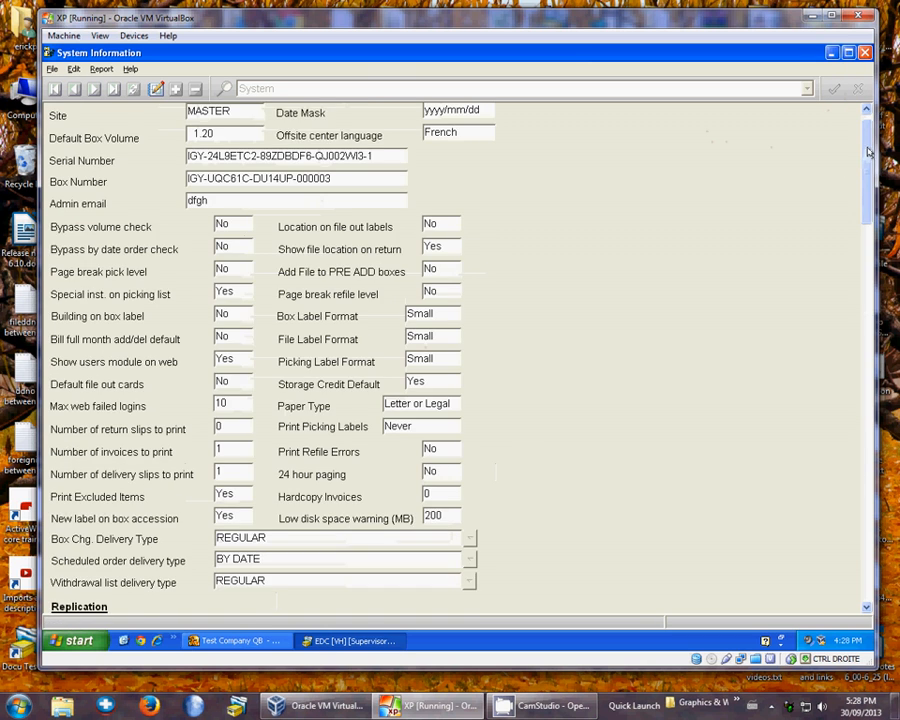
pyautogui.moveTo(868, 152); pyautogui.dragTo(868, 366)
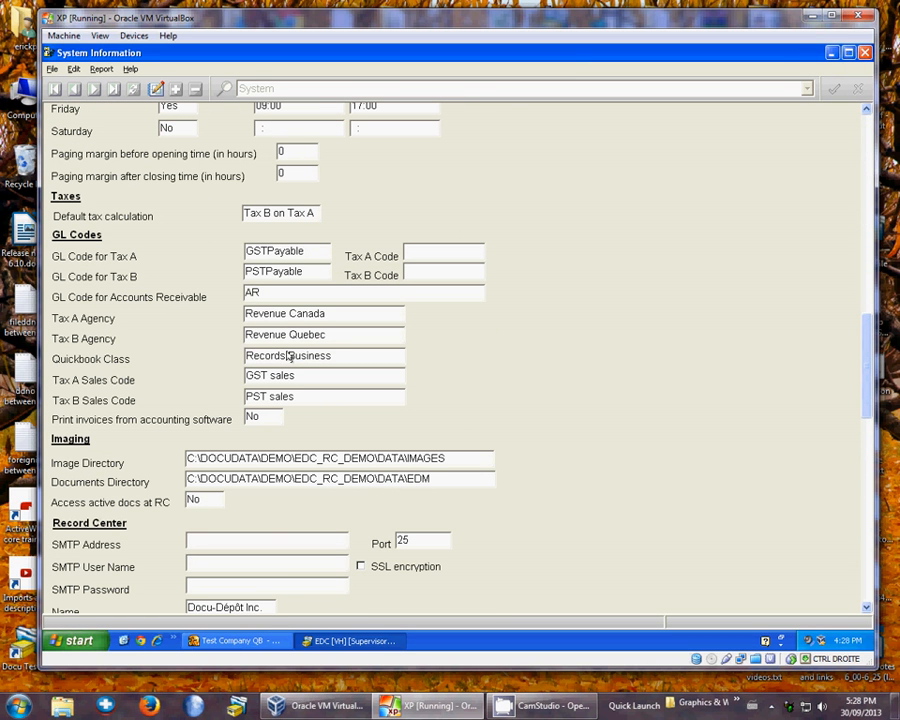
# Switch to QuickBooks and enable class tracking in the company accounting preferences, with prompting to assign classes turned off.
pyautogui.click(270, 641)
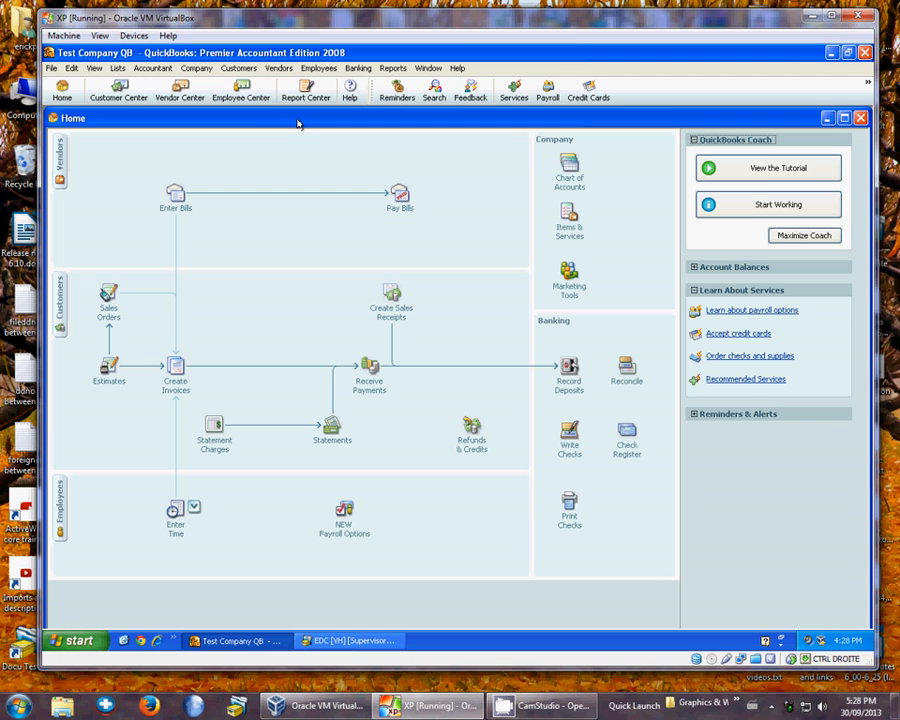
pyautogui.click(71, 68)
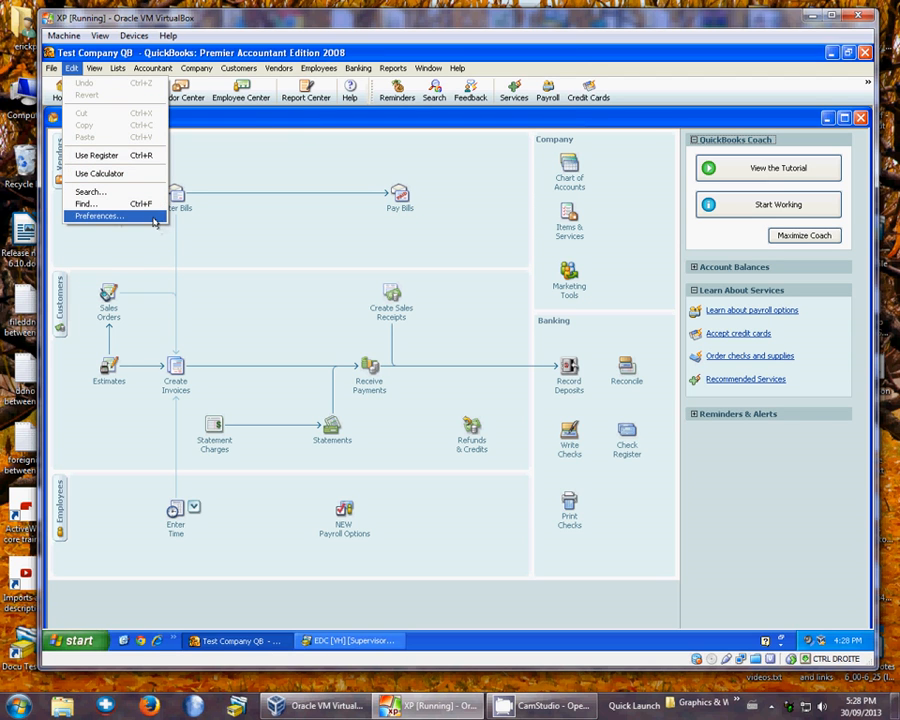
pyautogui.click(100, 216)
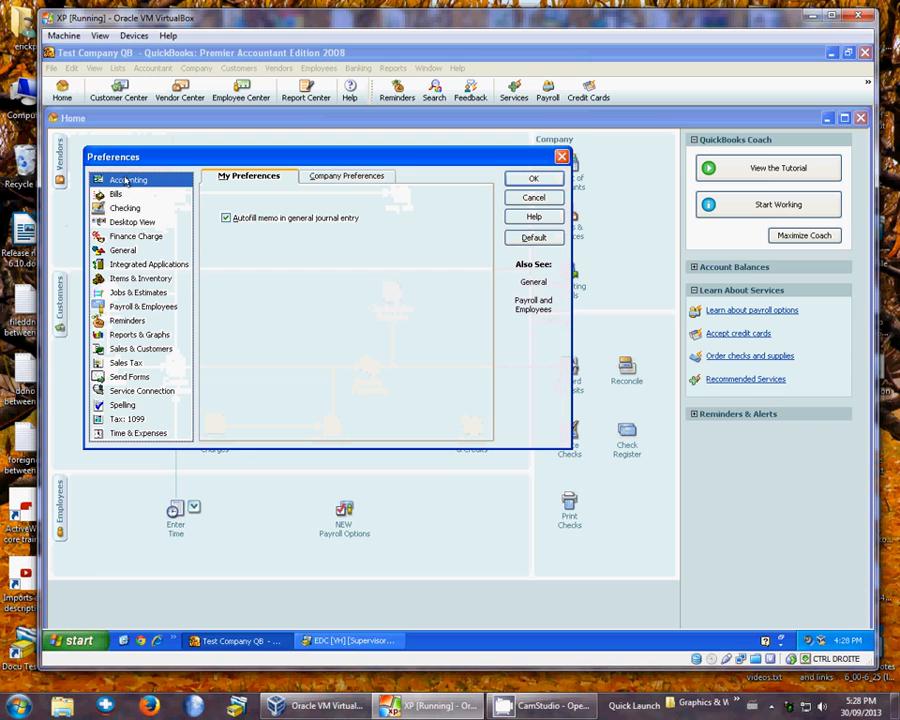
pyautogui.click(346, 176)
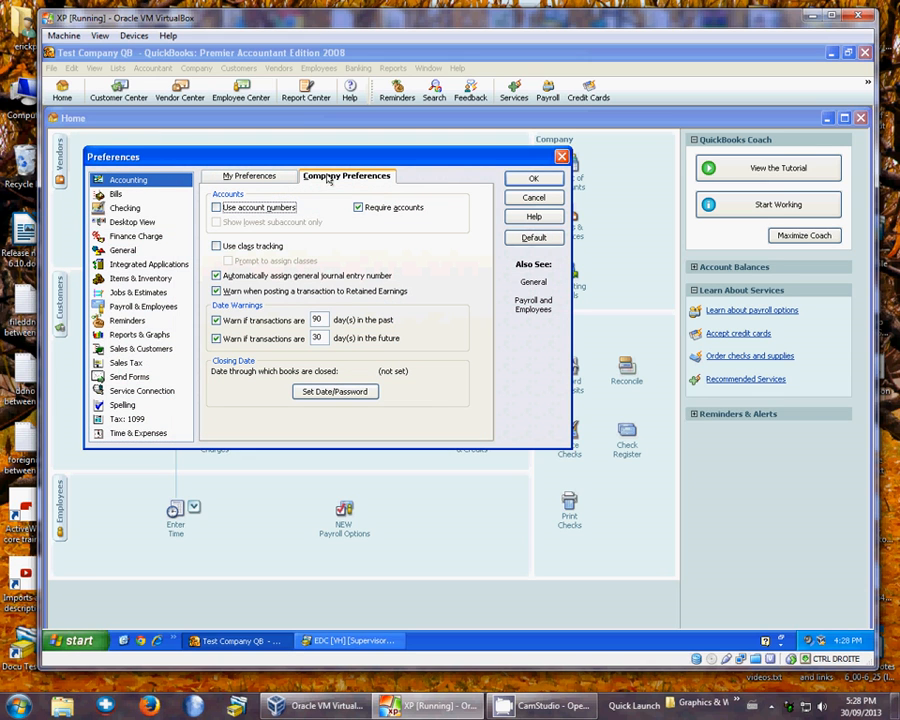
pyautogui.click(215, 247)
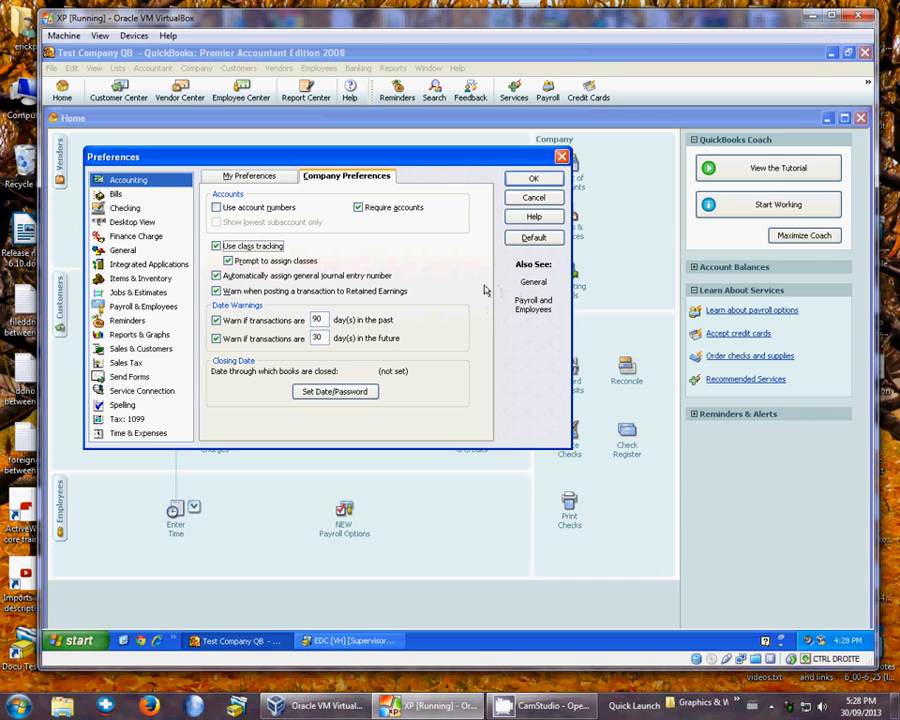
pyautogui.click(229, 261)
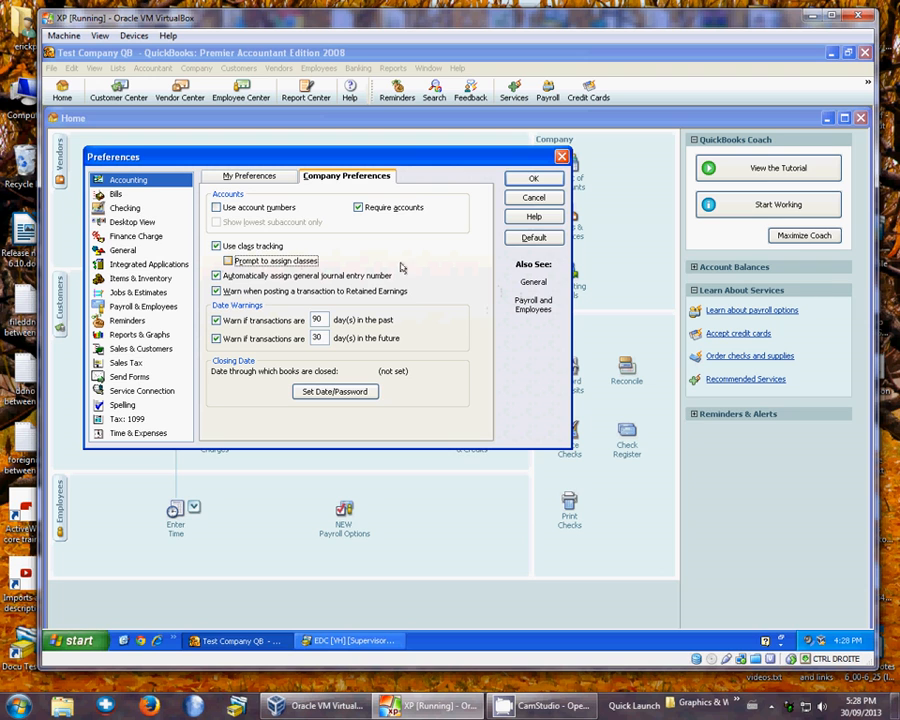
pyautogui.click(532, 179)
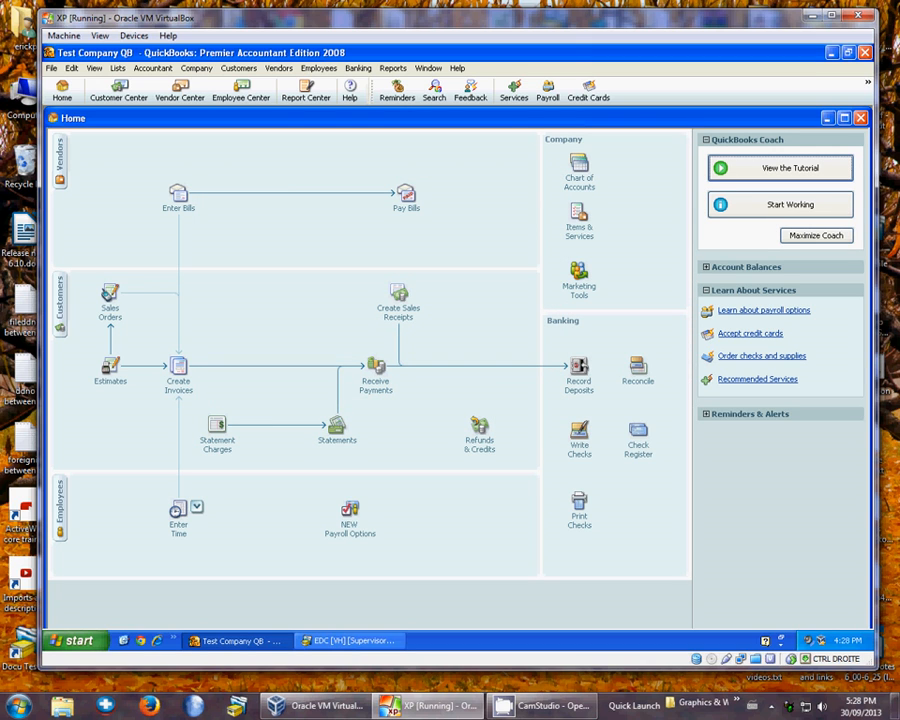
# Create a class named Records Business in the QuickBooks Class List, matching EDC's Quickbook Class, and close the list.
pyautogui.click(120, 70)
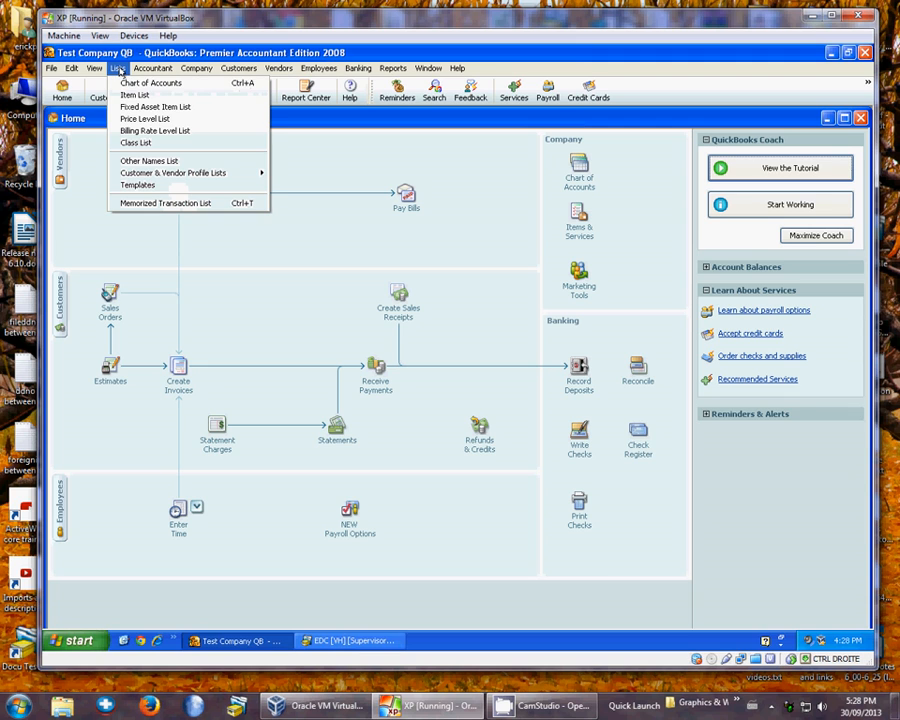
pyautogui.click(186, 143)
pyautogui.click(124, 295)
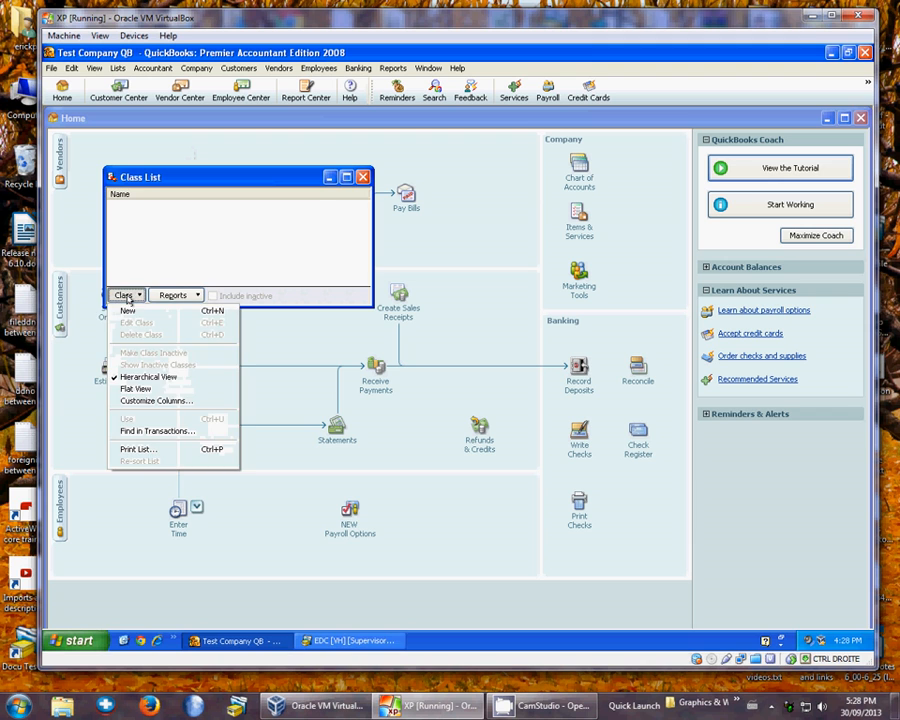
pyautogui.click(124, 309)
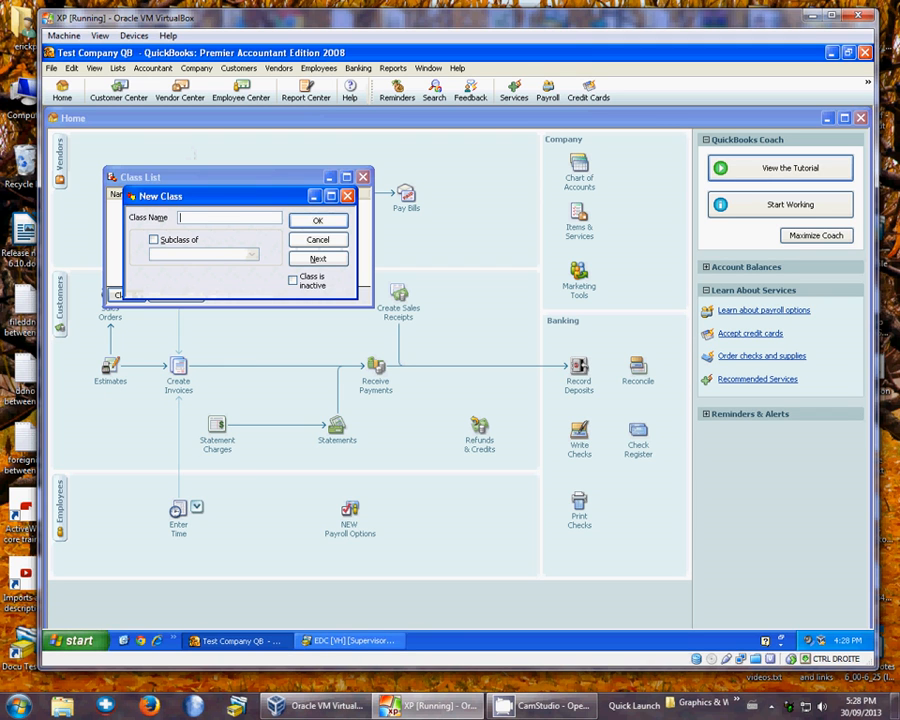
pyautogui.click(346, 641)
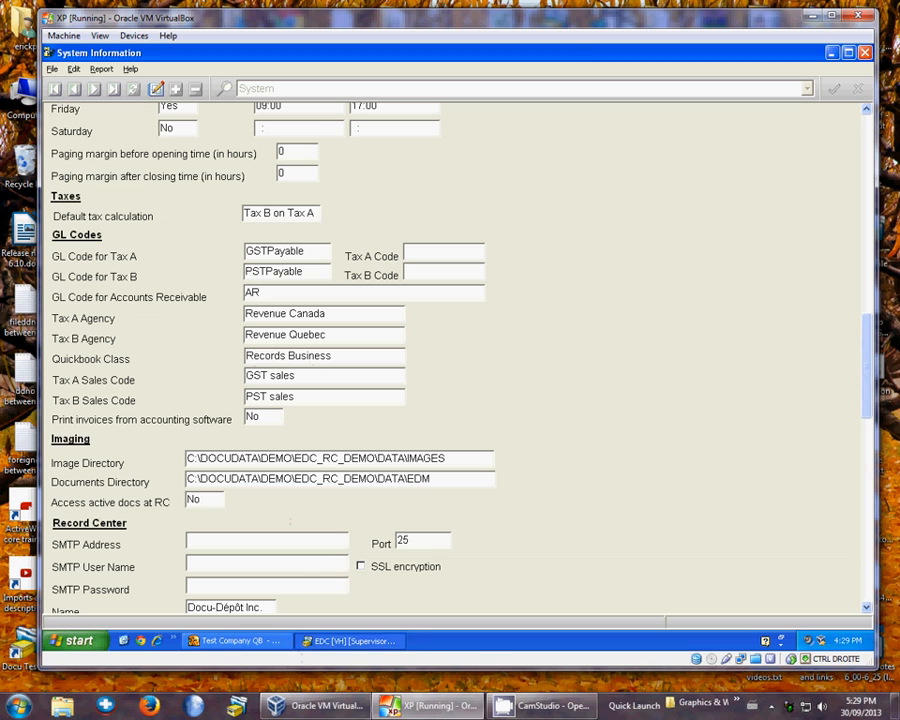
pyautogui.click(236, 641)
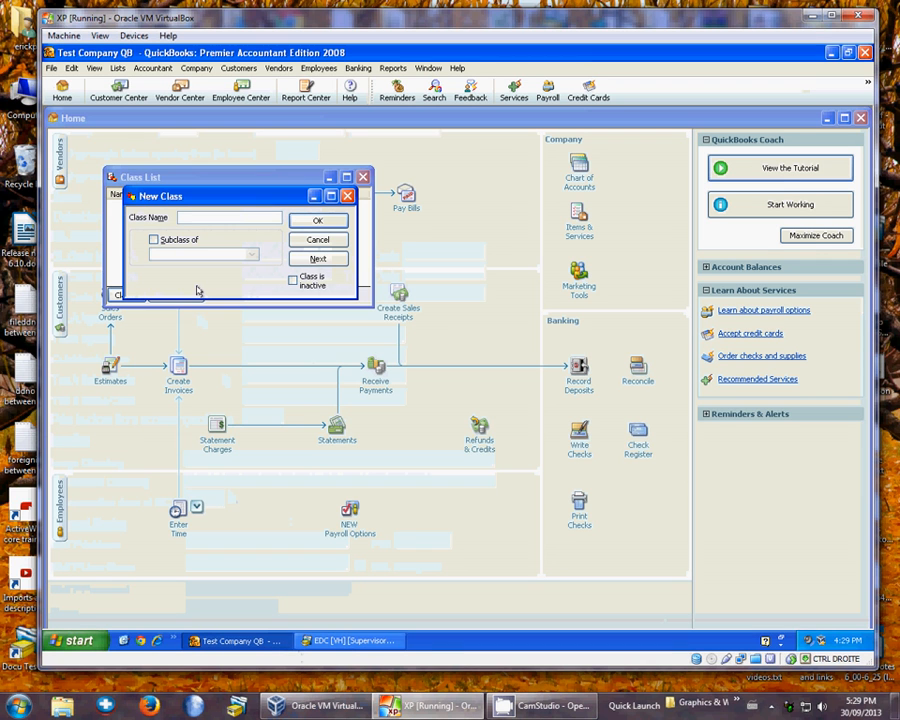
pyautogui.write('Recor')
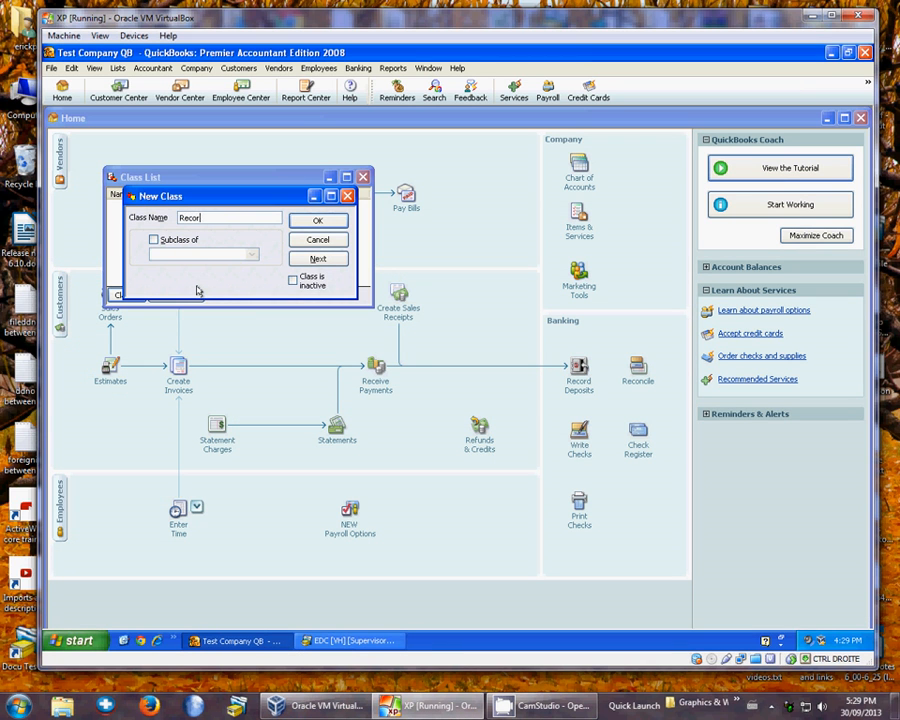
pyautogui.write('ds Business')
pyautogui.click(308, 221)
pyautogui.click(363, 177)
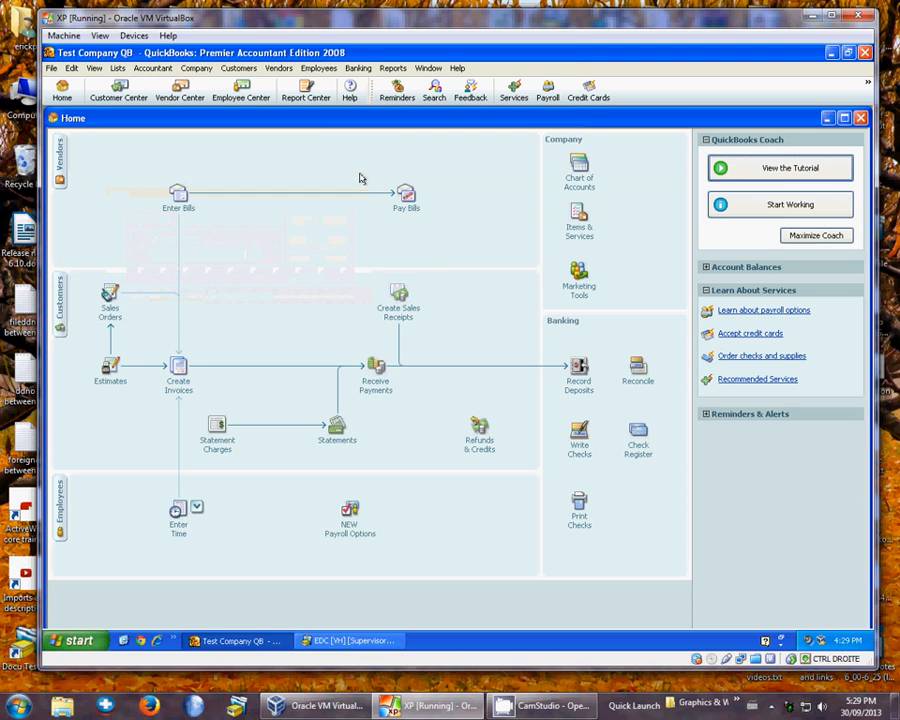
# Switch to EDC and review the GL codes of price codes ENTR and ENTV in General Pricing.
pyautogui.click(322, 641)
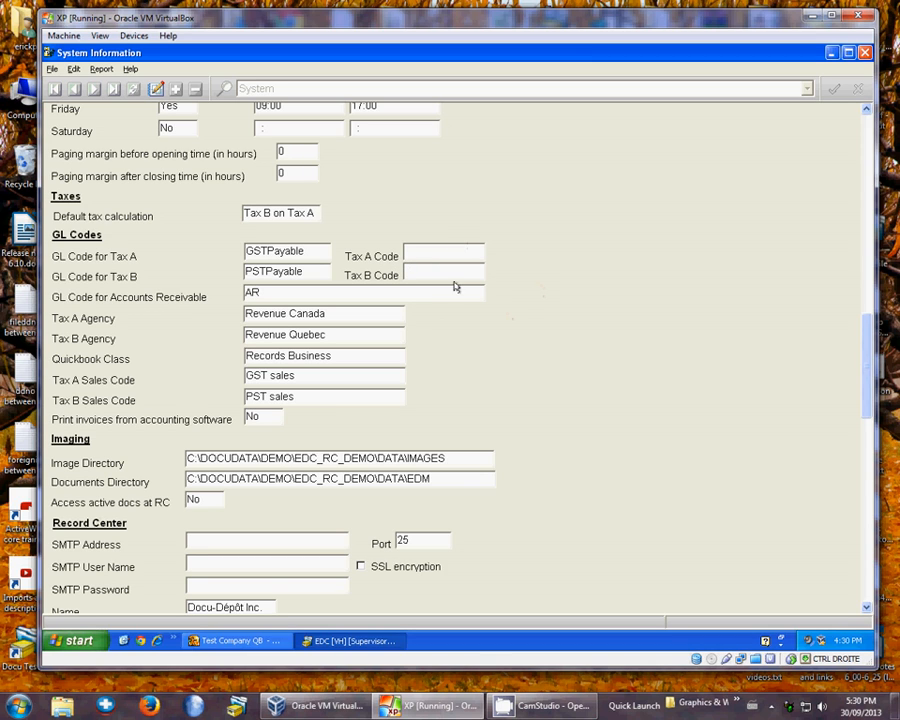
pyautogui.click(828, 53)
pyautogui.click(700, 172)
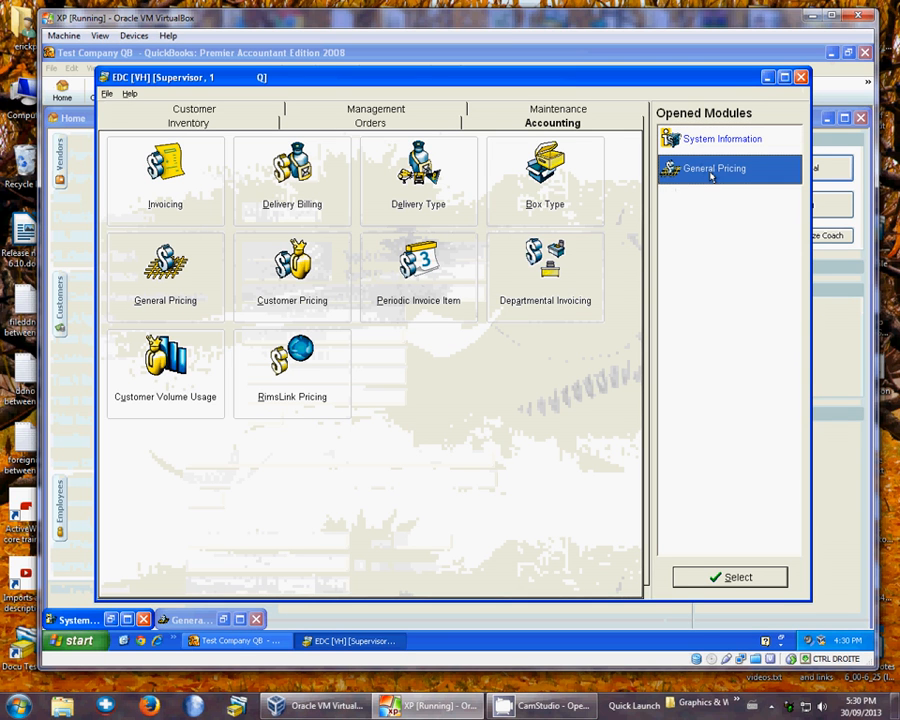
pyautogui.doubleClick(711, 172)
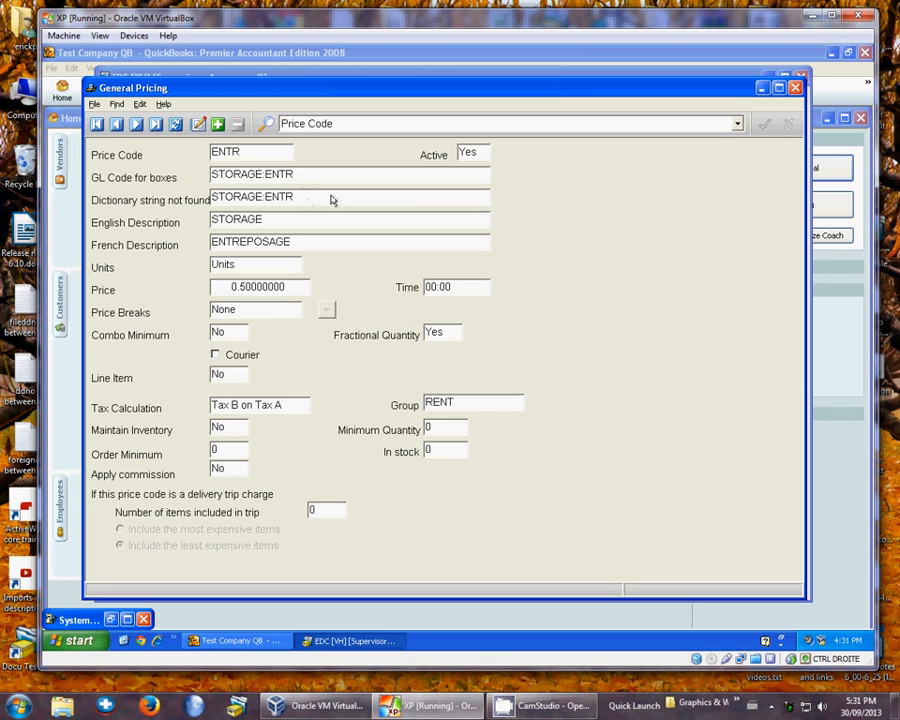
pyautogui.click(266, 124)
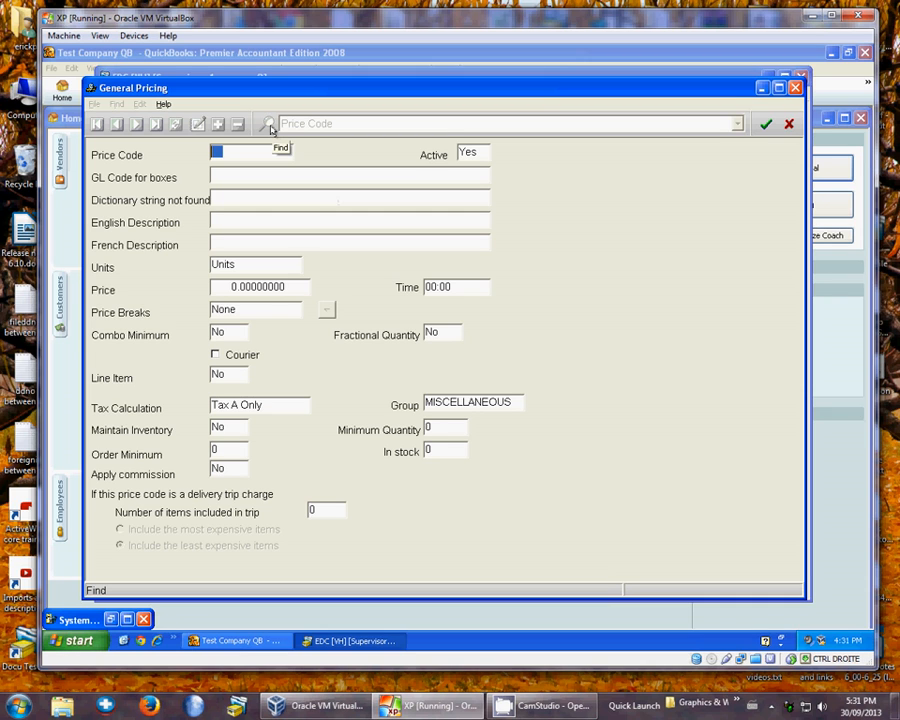
pyautogui.write('ENTV')
pyautogui.press('Return')
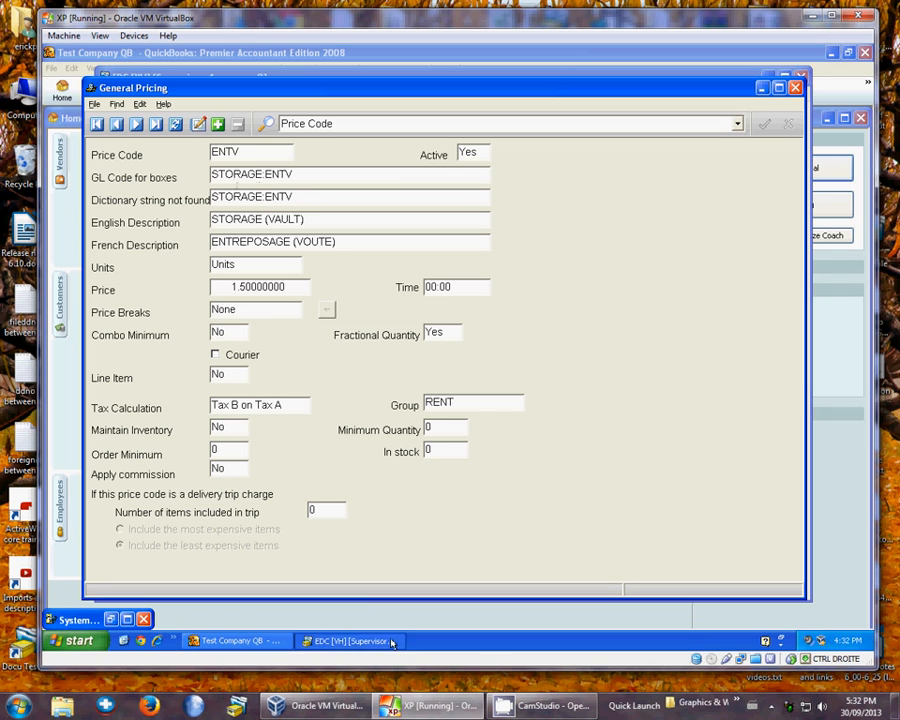
# Switch to QuickBooks and start a new income account named ENTR in the Chart of Accounts.
pyautogui.click(223, 641)
pyautogui.click(583, 178)
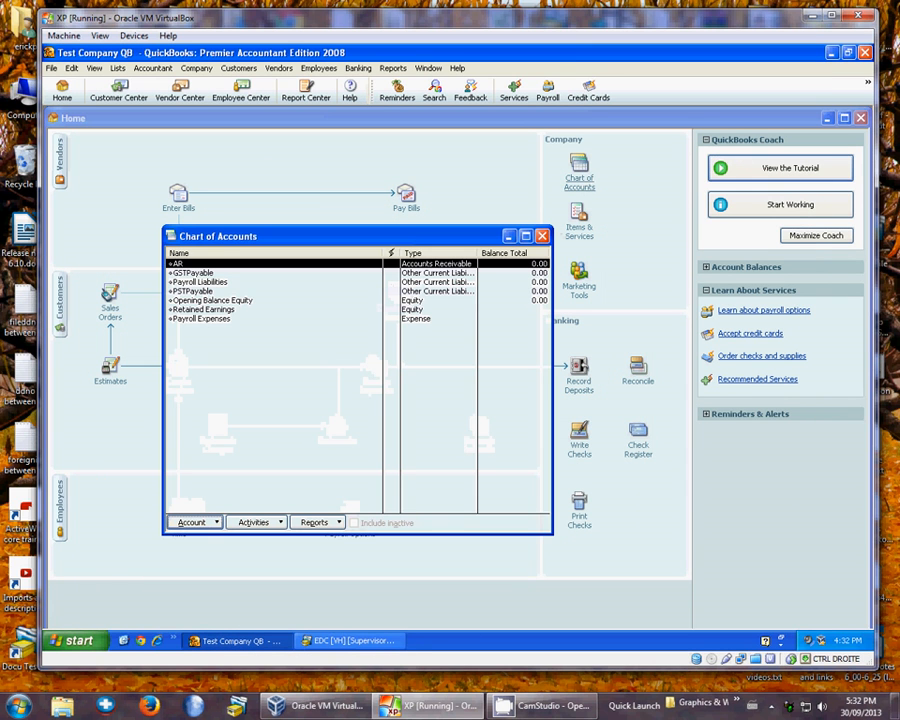
pyautogui.click(193, 523)
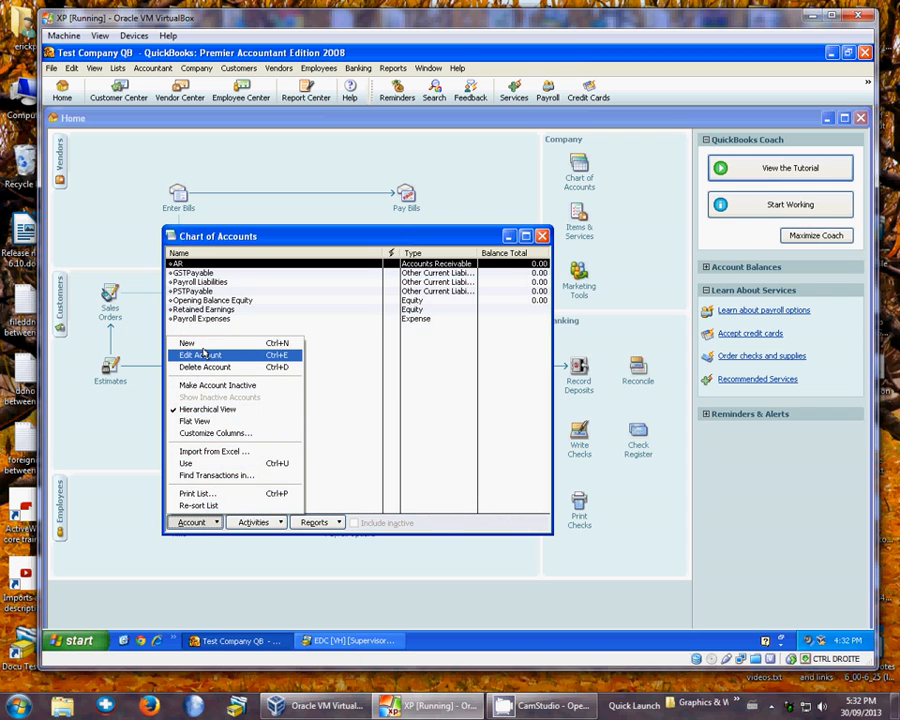
pyautogui.click(211, 344)
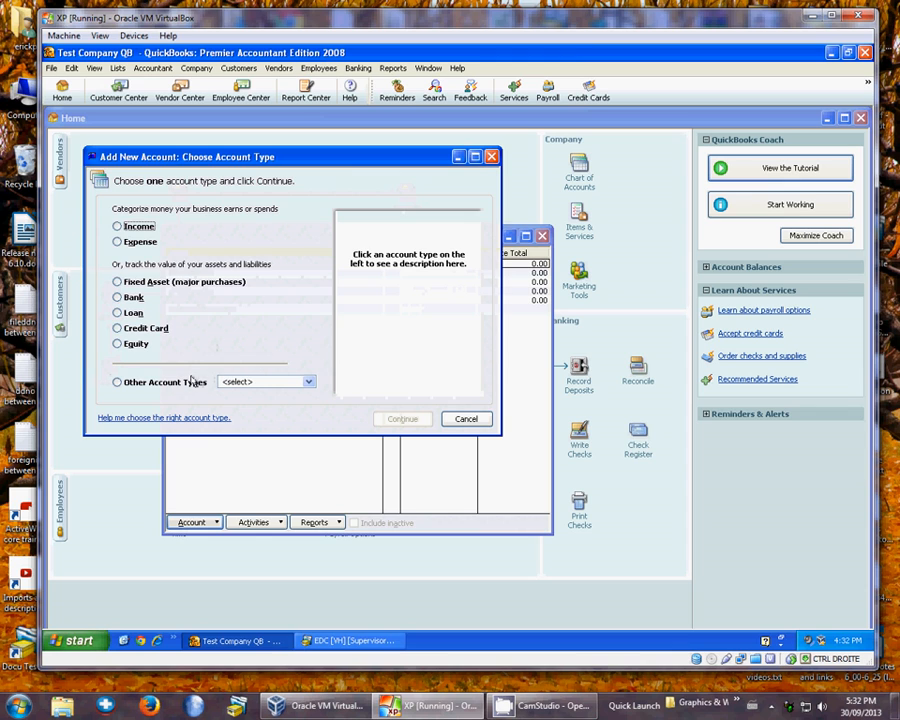
pyautogui.click(118, 227)
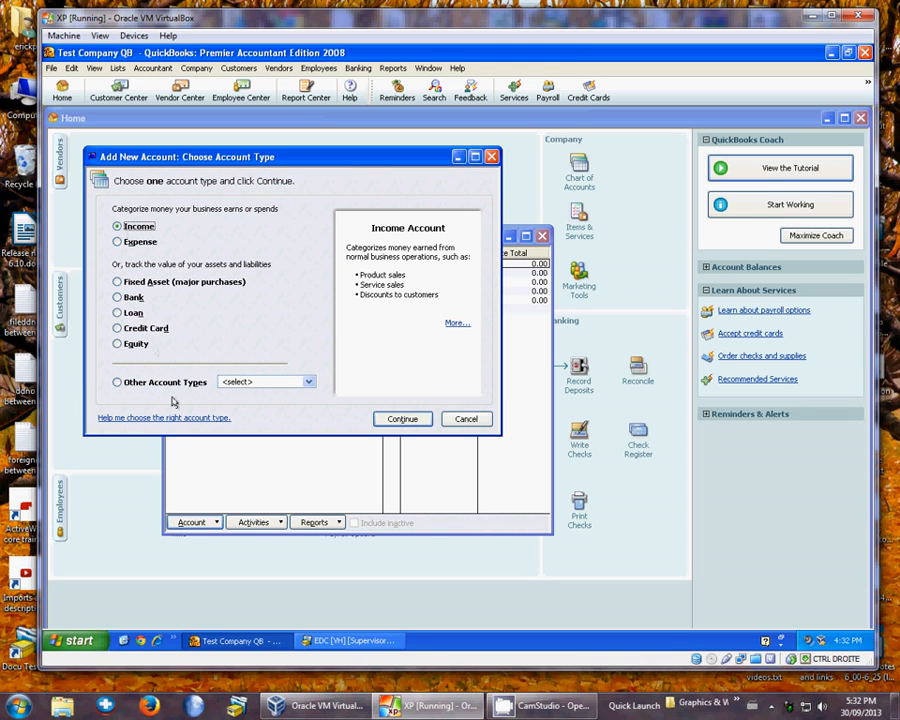
pyautogui.click(403, 420)
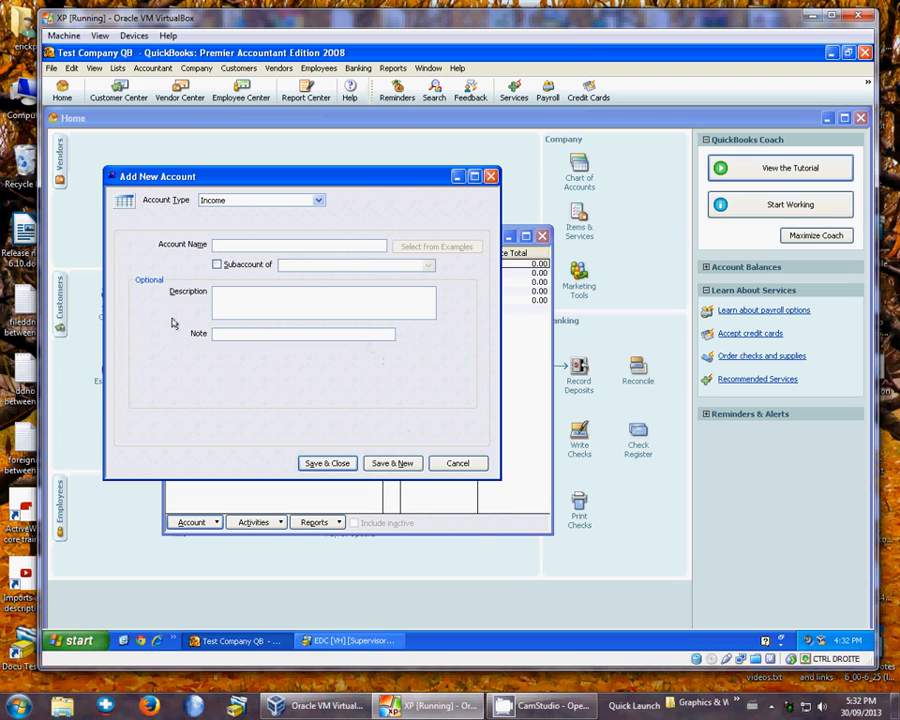
pyautogui.write('ENTR')
# Make ENTR a subaccount of a newly created income account named STORAGE, and save both accounts.
pyautogui.click(217, 264)
pyautogui.click(428, 265)
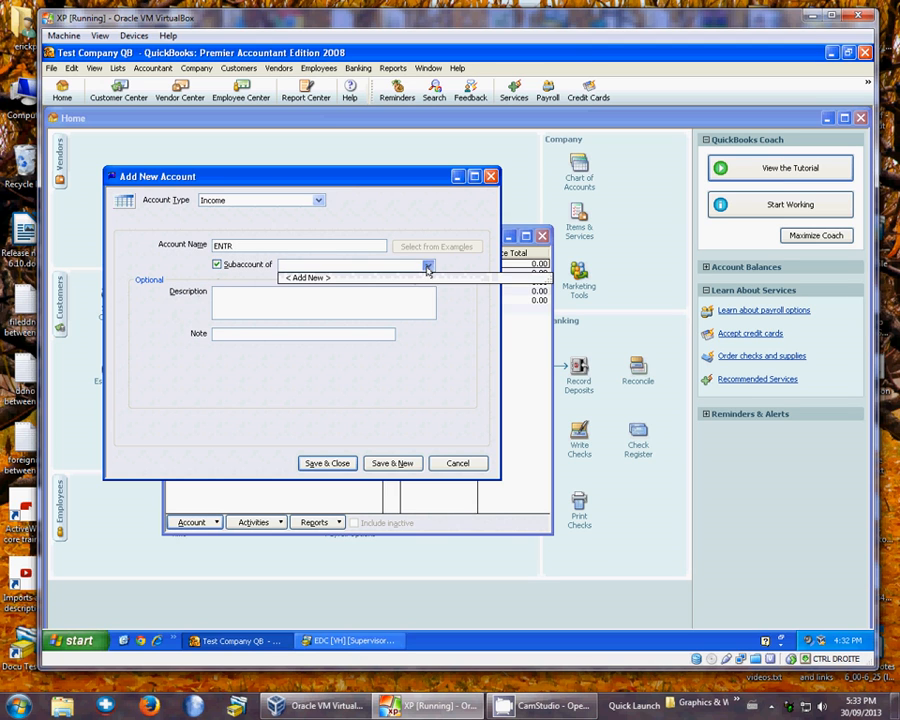
pyautogui.click(307, 278)
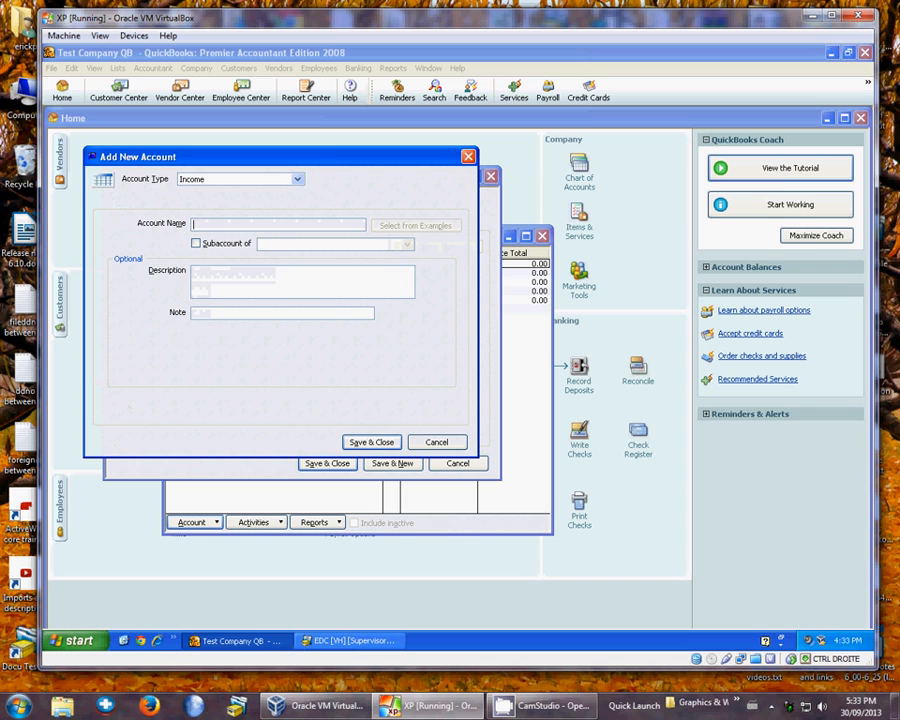
pyautogui.write('STORAGE')
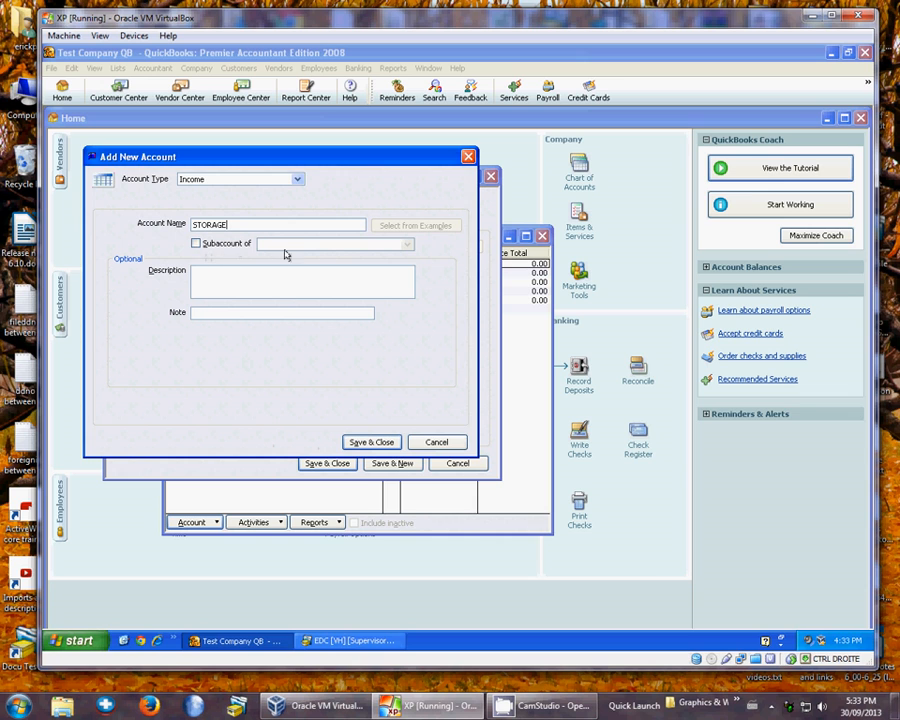
pyautogui.click(360, 443)
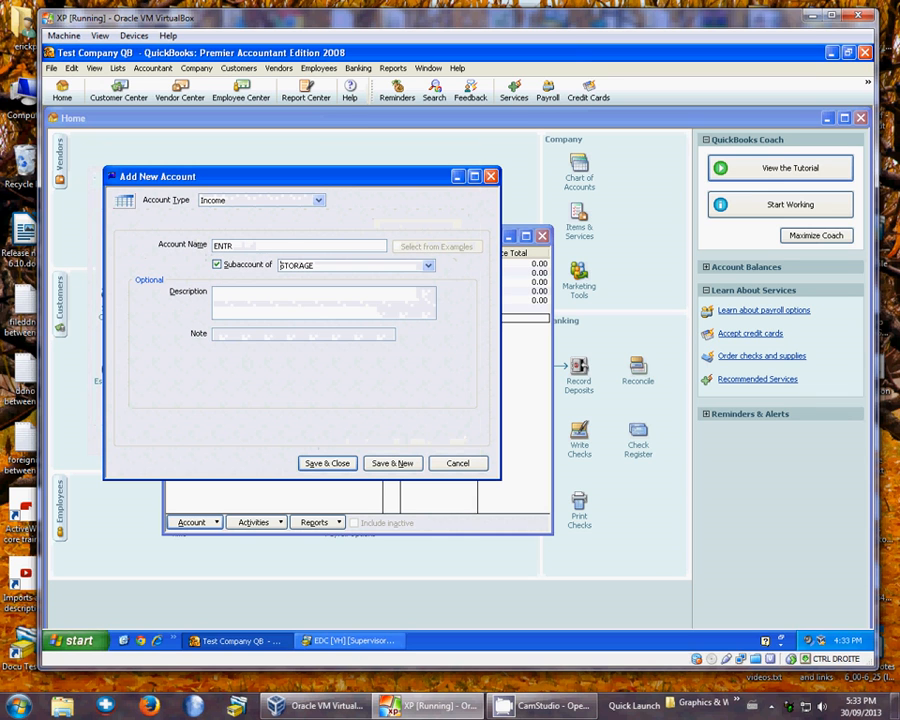
pyautogui.click(328, 464)
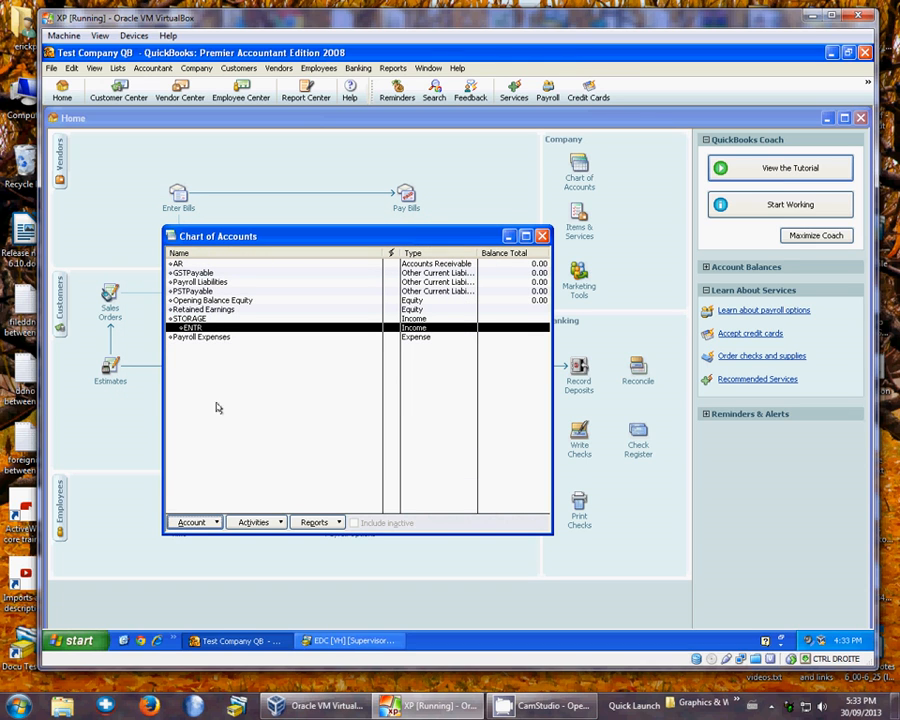
# Add an income account named ENTV as a subaccount of STORAGE, save it and close the Chart of Accounts.
pyautogui.click(193, 522)
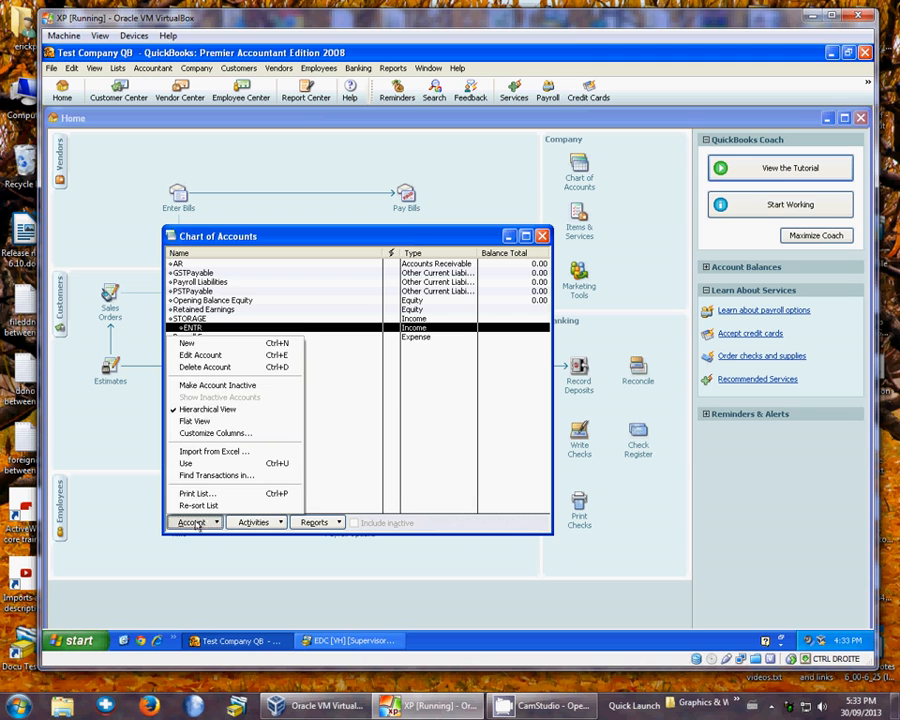
pyautogui.click(196, 342)
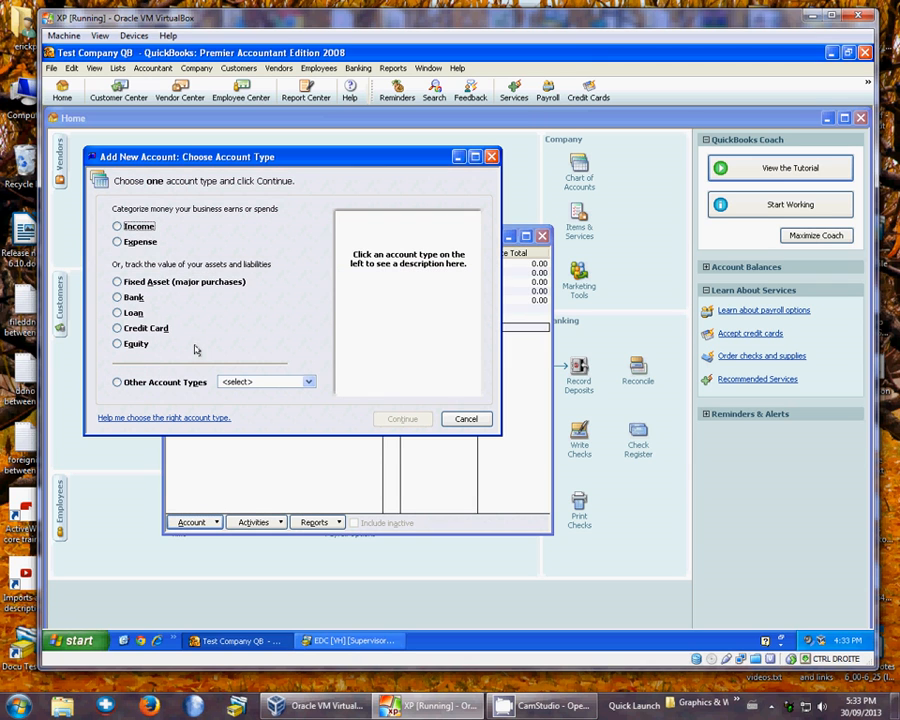
pyautogui.click(118, 226)
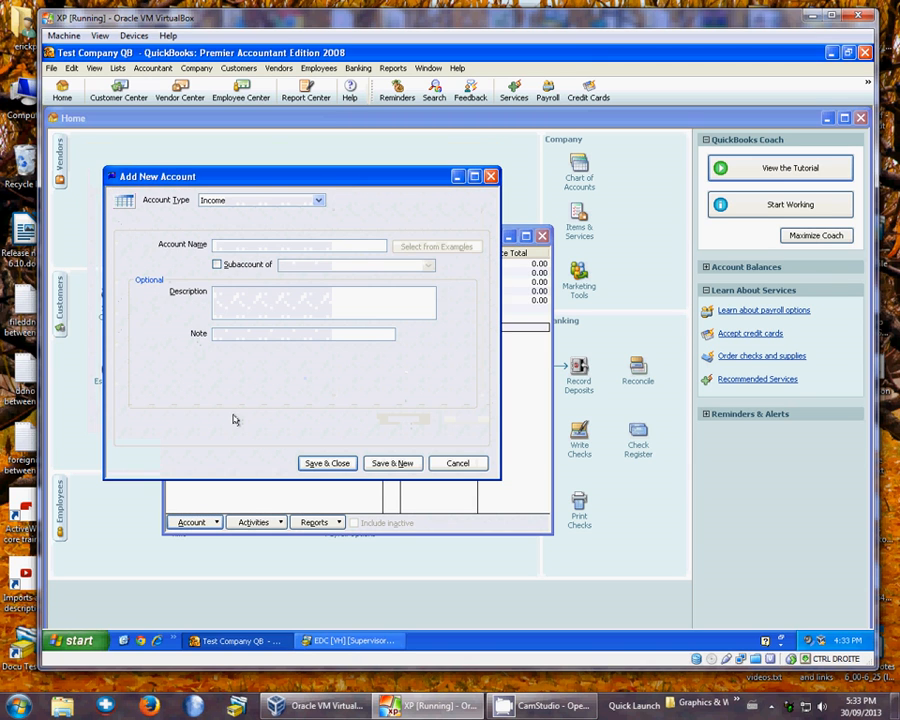
pyautogui.write('ENTY')
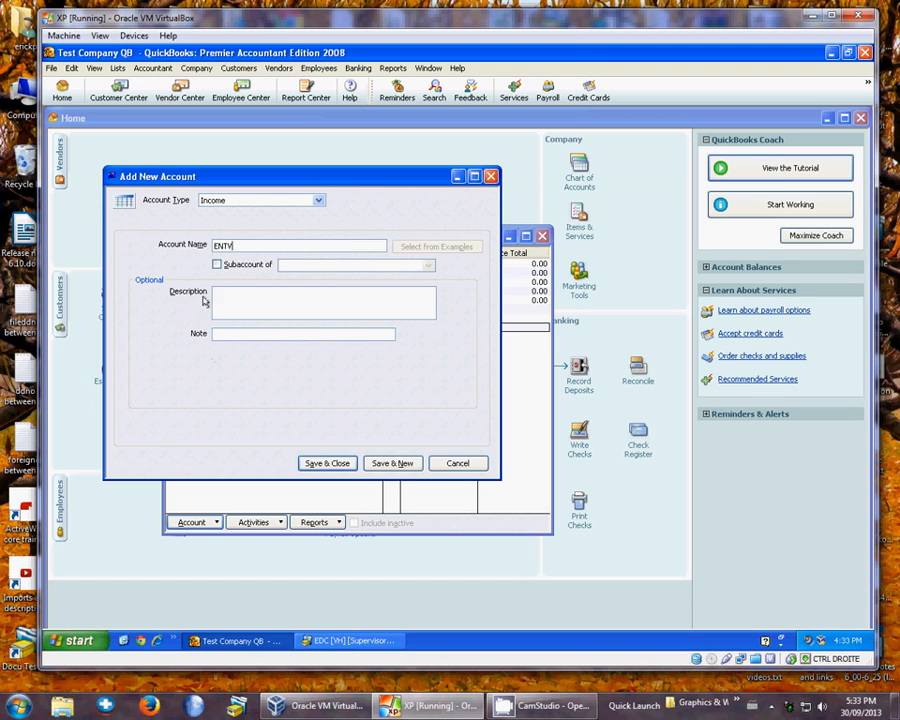
pyautogui.click(216, 264)
pyautogui.click(429, 266)
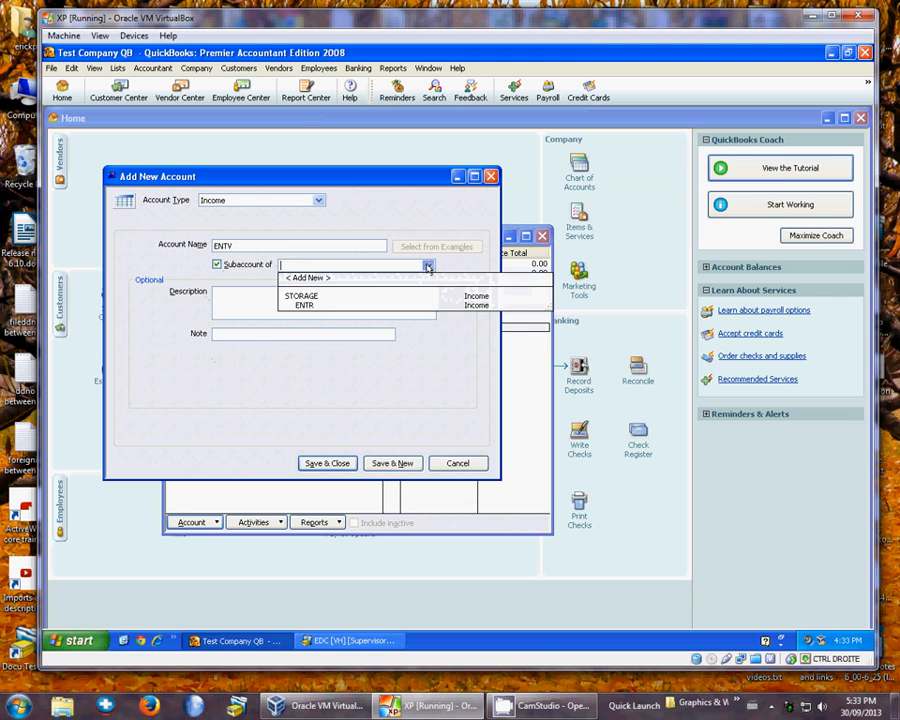
pyautogui.click(301, 296)
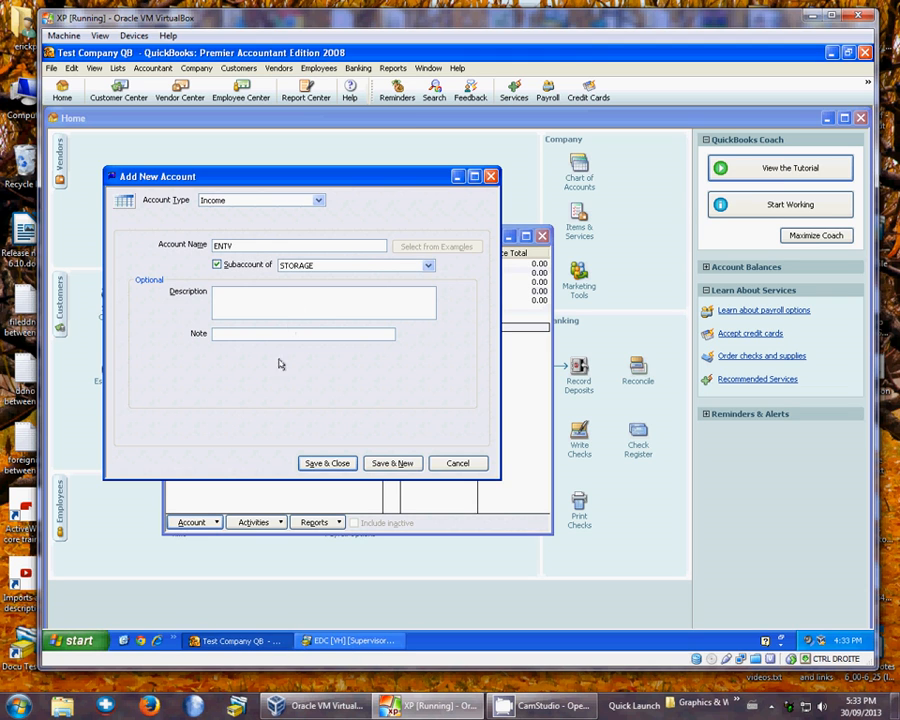
pyautogui.click(322, 463)
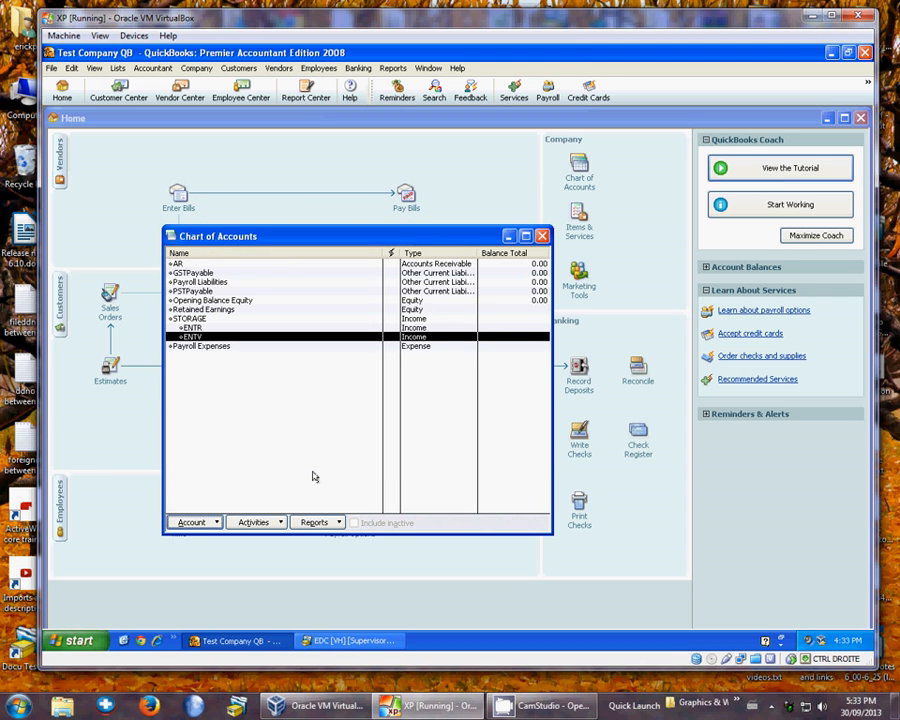
pyautogui.click(541, 236)
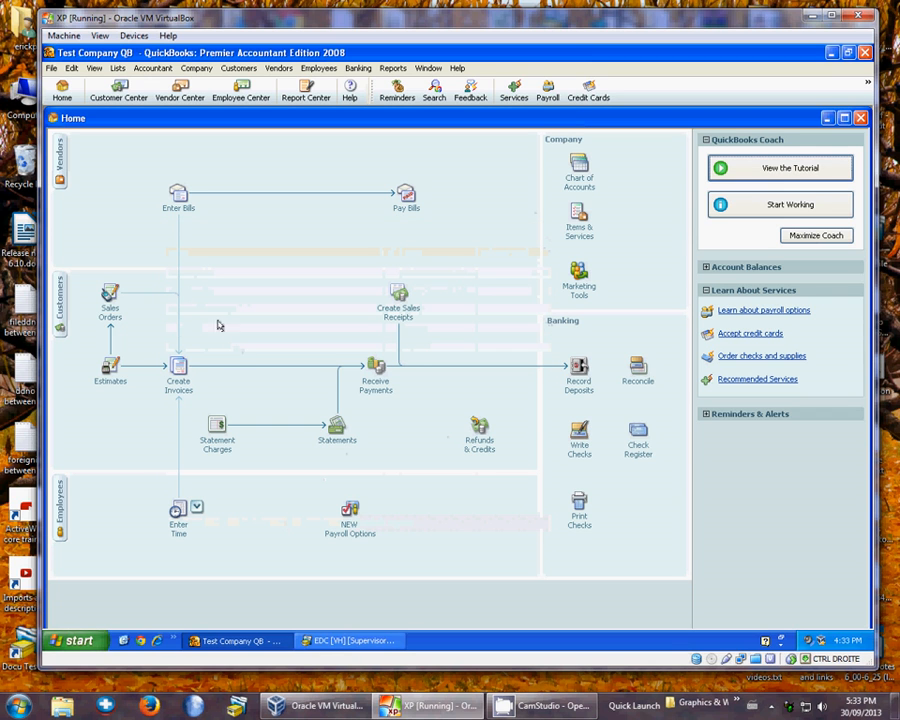
# View a blank customer invoice form at full window size and return to the home page.
pyautogui.click(177, 370)
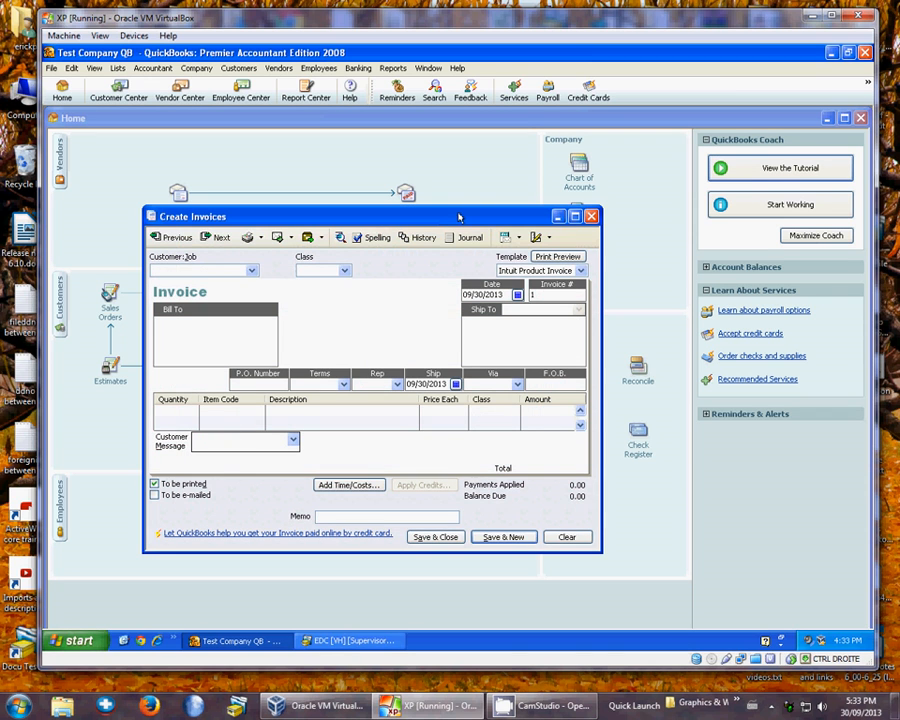
pyautogui.click(575, 216)
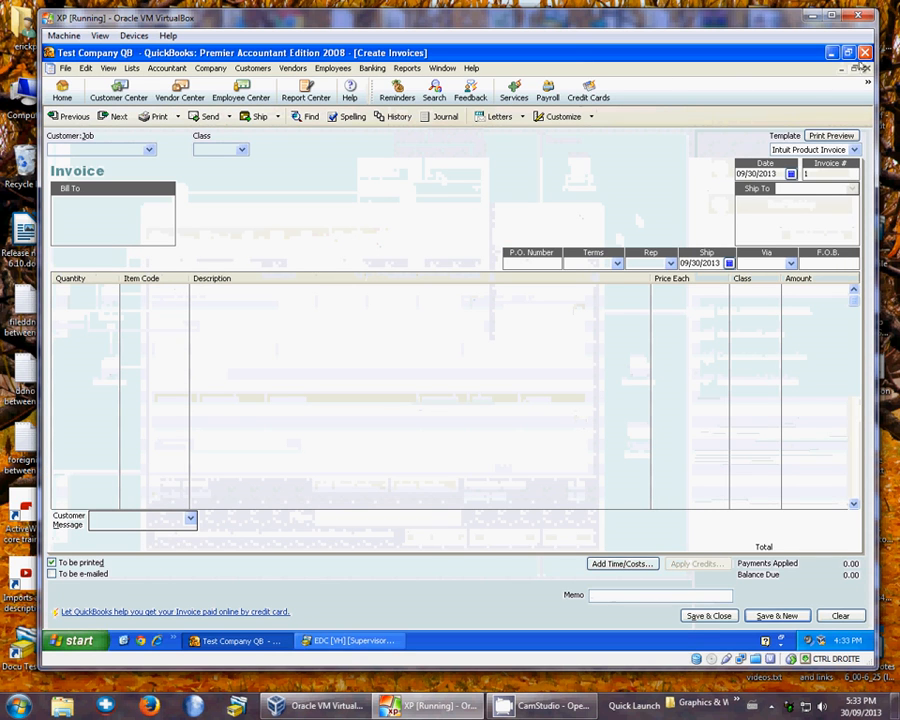
pyautogui.click(62, 90)
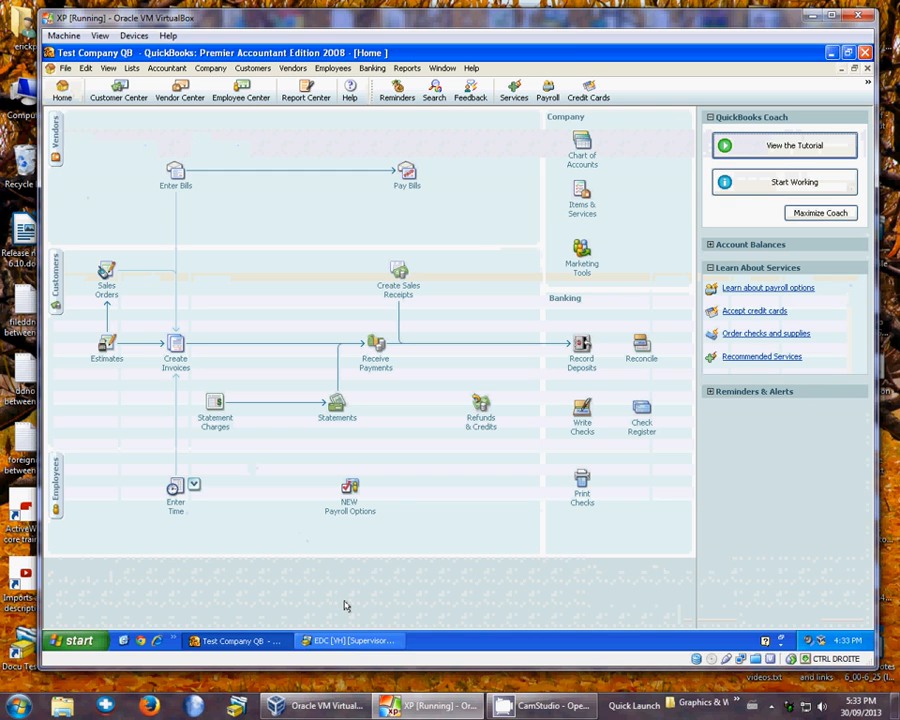
# Switch to EDC, bring up invoice 2 for customer DEMO-B in the Invoicing module and preview it down to the totals.
pyautogui.click(345, 640)
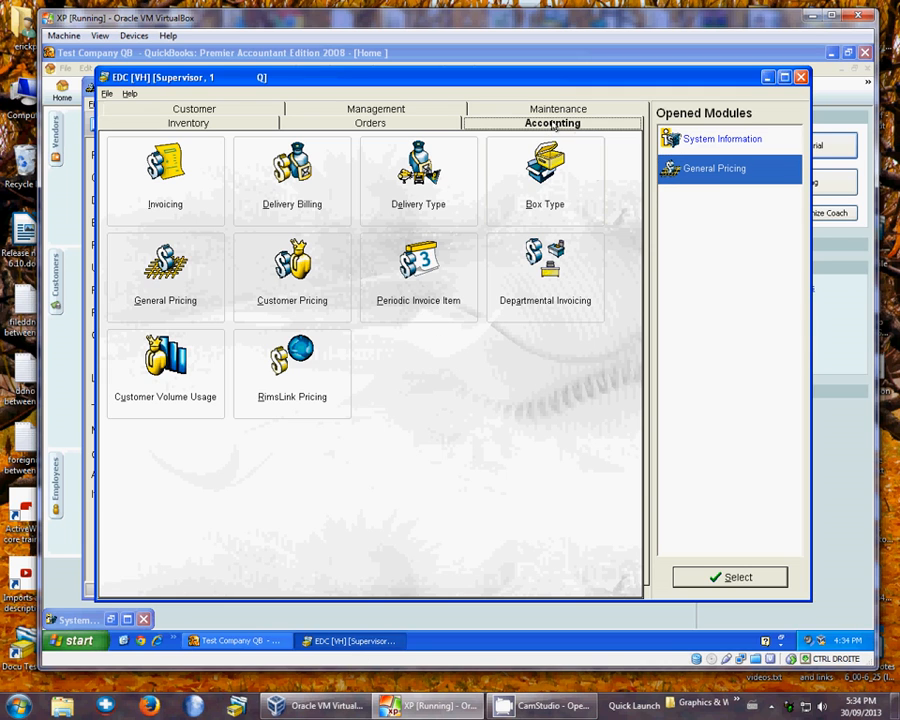
pyautogui.doubleClick(166, 205)
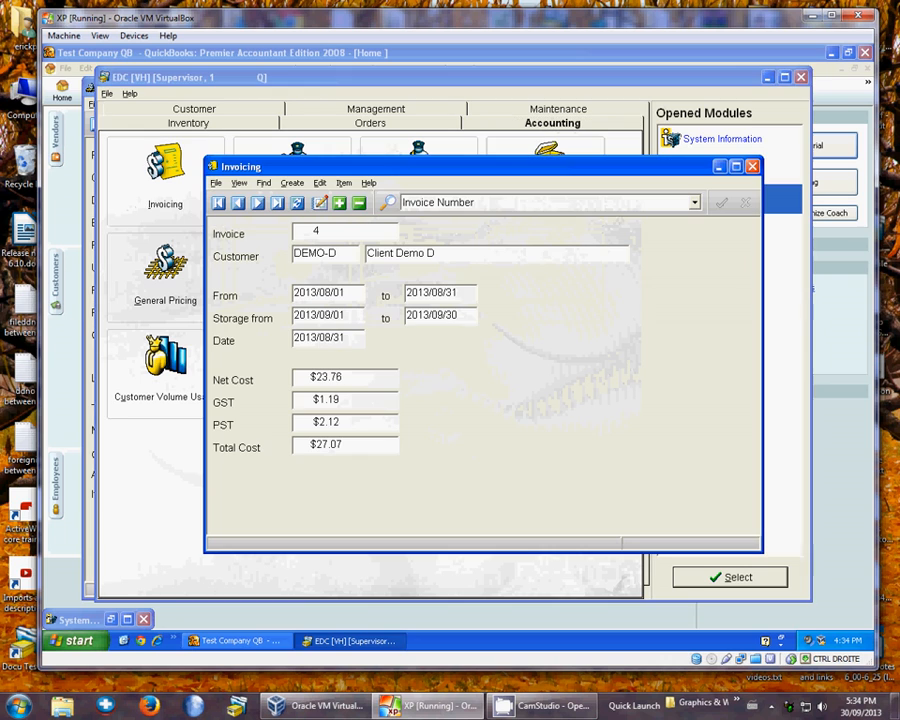
pyautogui.click(237, 203)
pyautogui.click(236, 204)
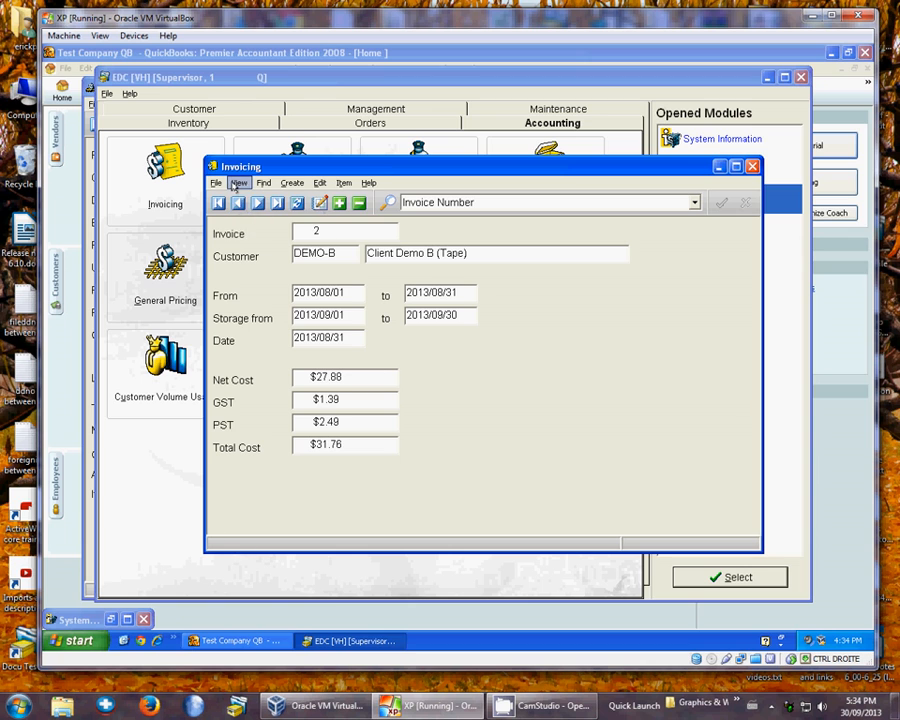
pyautogui.click(239, 183)
pyautogui.click(244, 200)
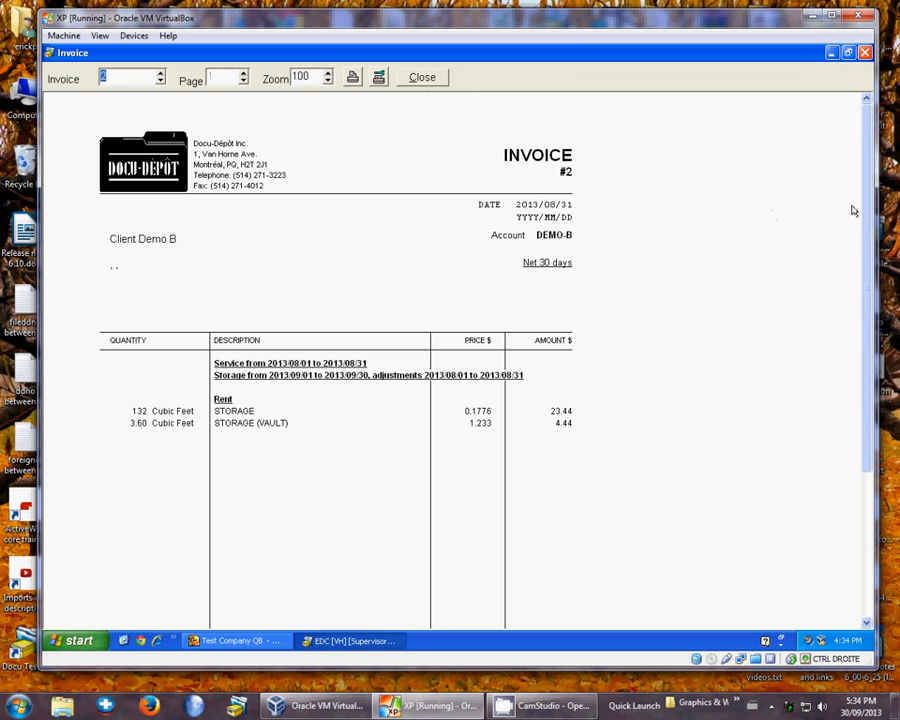
pyautogui.moveTo(866, 195); pyautogui.dragTo(869, 436)
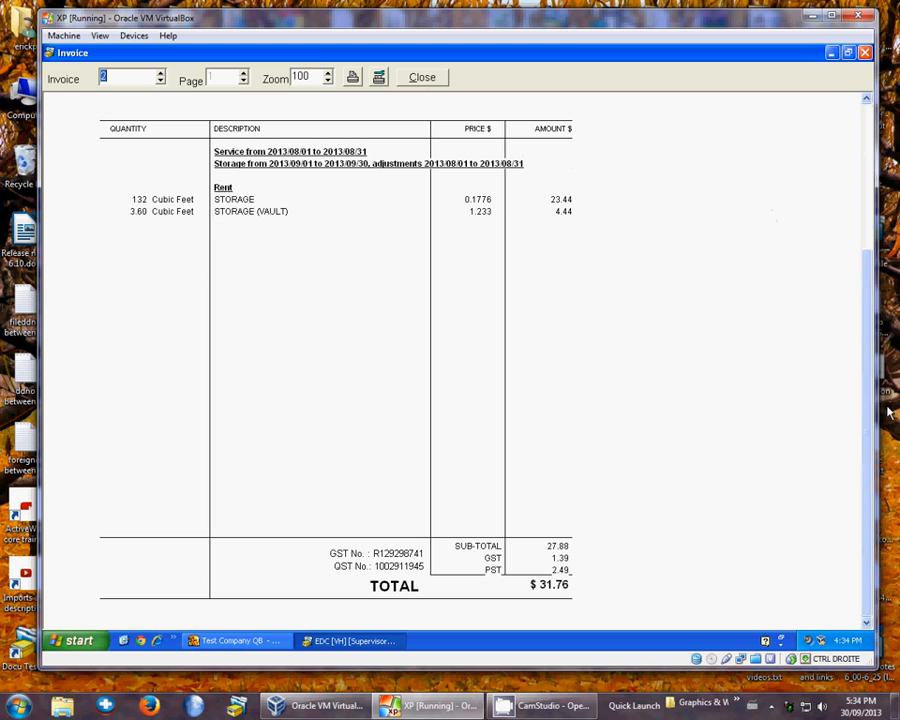
pyautogui.click(422, 78)
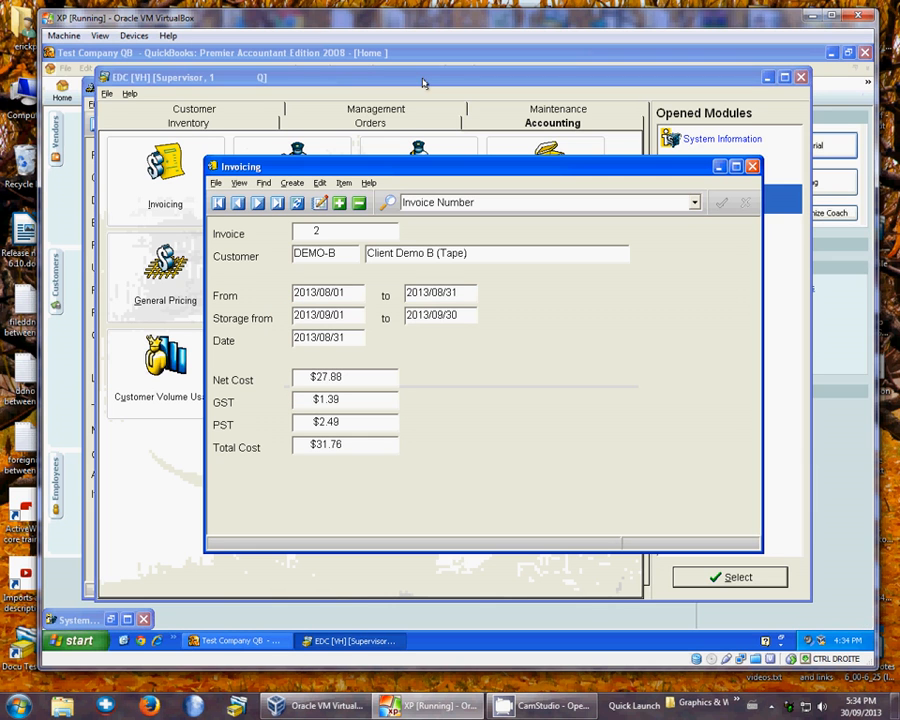
# Export EDC invoices 2 to 4 to QuickBooks format, saving the file as EDC_QB_2013_09_30.iif on the Desktop.
pyautogui.click(215, 184)
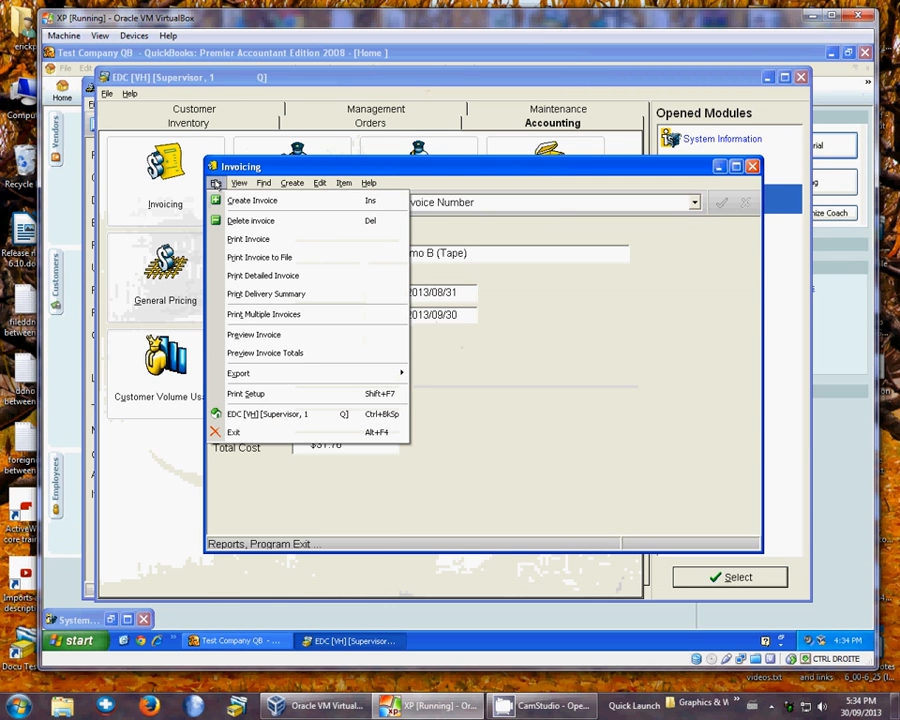
pyautogui.moveTo(266, 379)
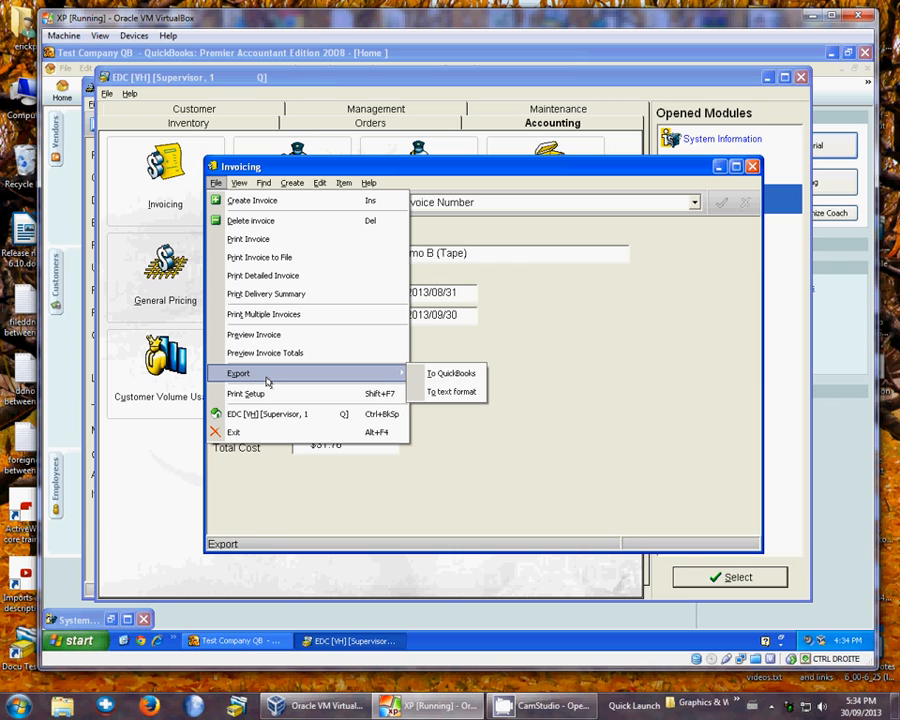
pyautogui.click(454, 375)
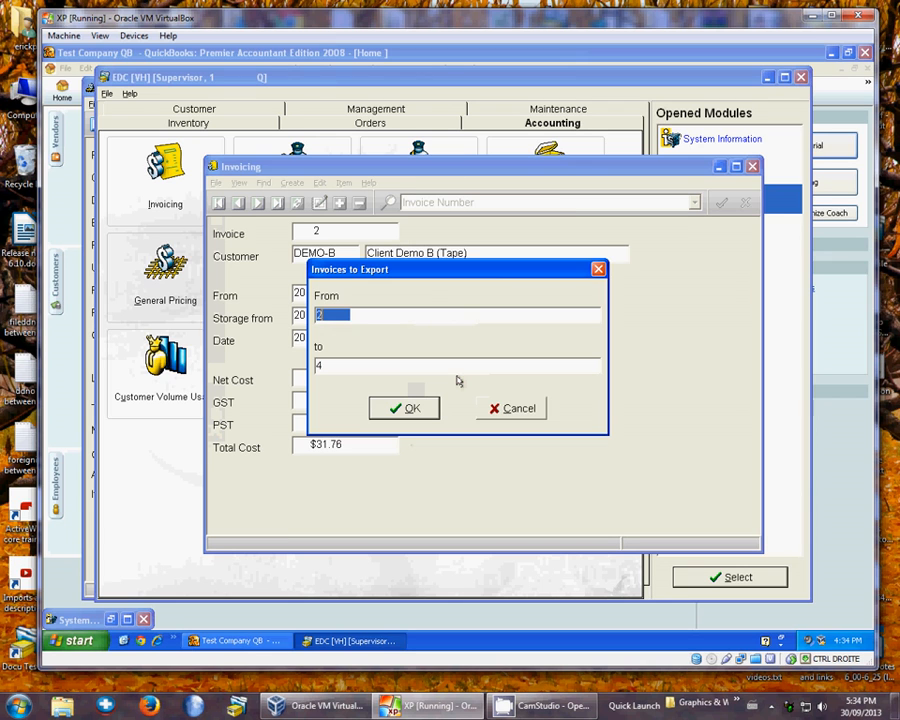
pyautogui.click(411, 409)
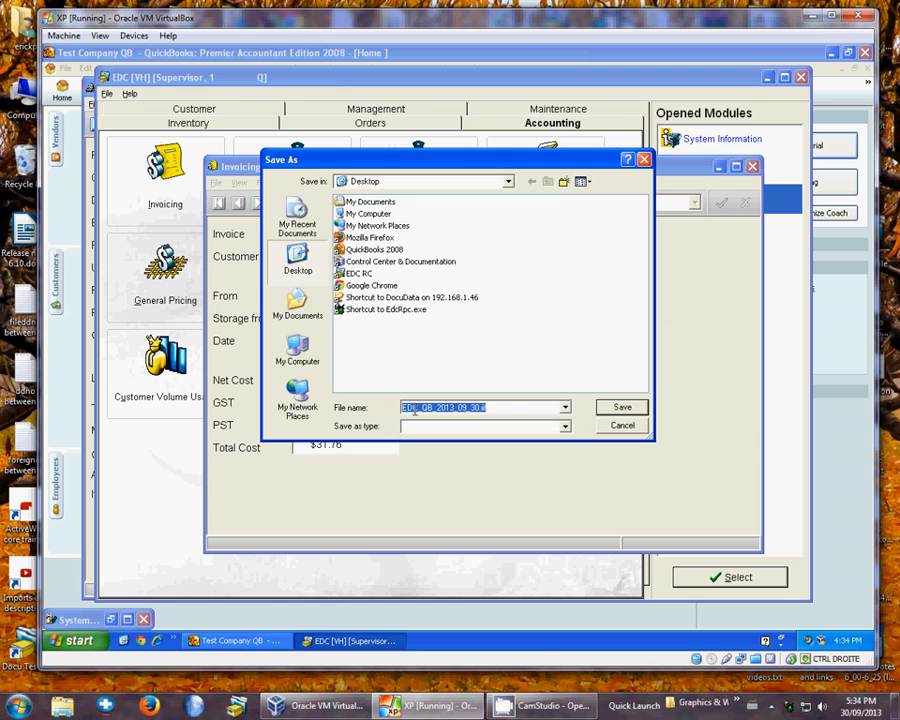
pyautogui.click(610, 408)
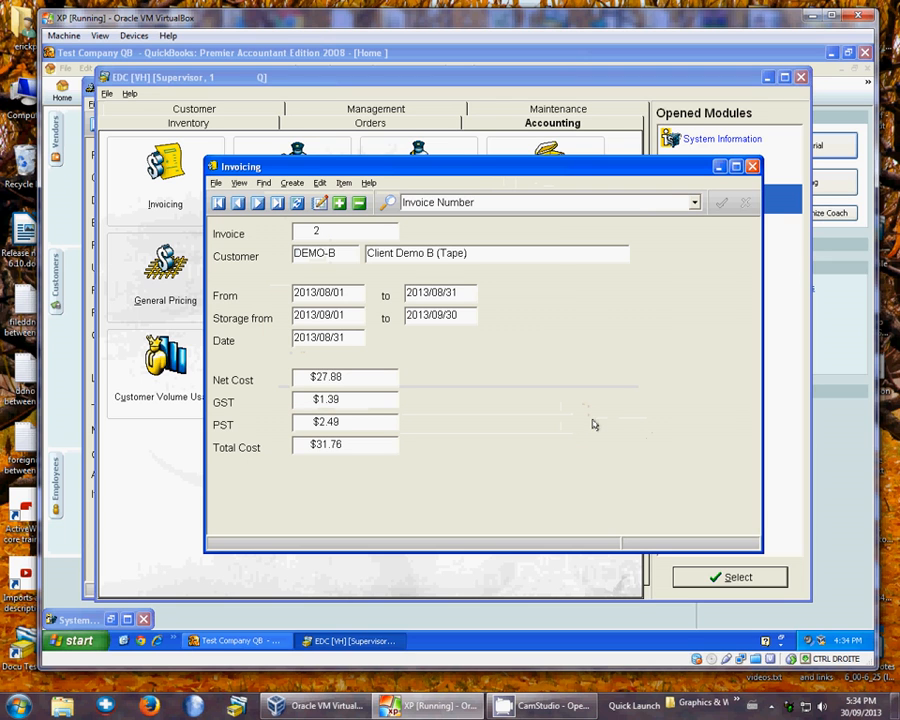
# Minimize EDC and QuickBooks and view the exported EDC_QB_2013_09_30.iif file from the desktop in a full-size WordPad window.
pyautogui.click(720, 166)
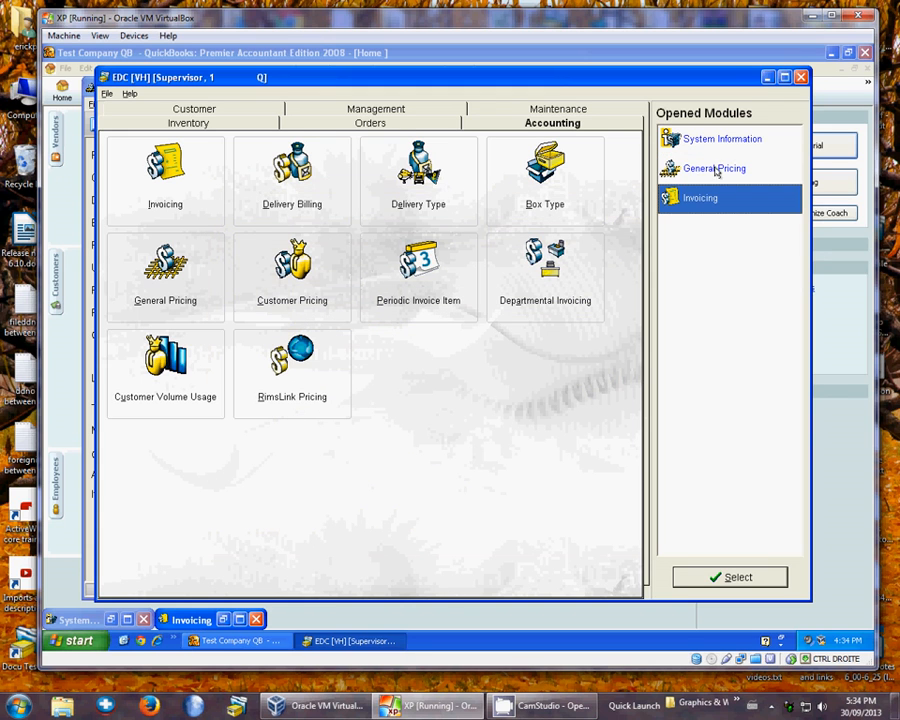
pyautogui.click(767, 78)
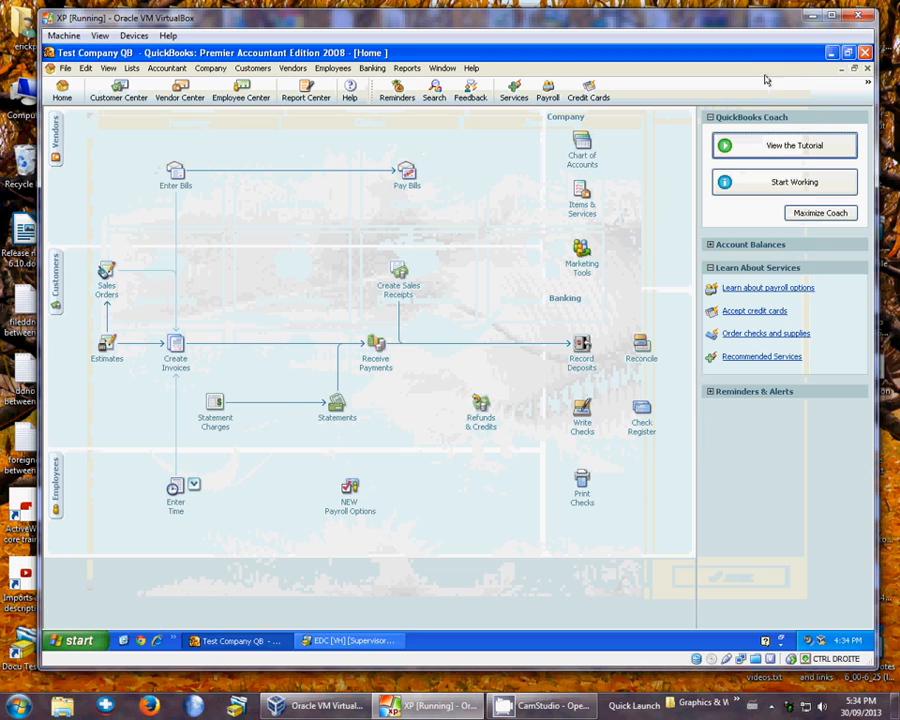
pyautogui.click(830, 52)
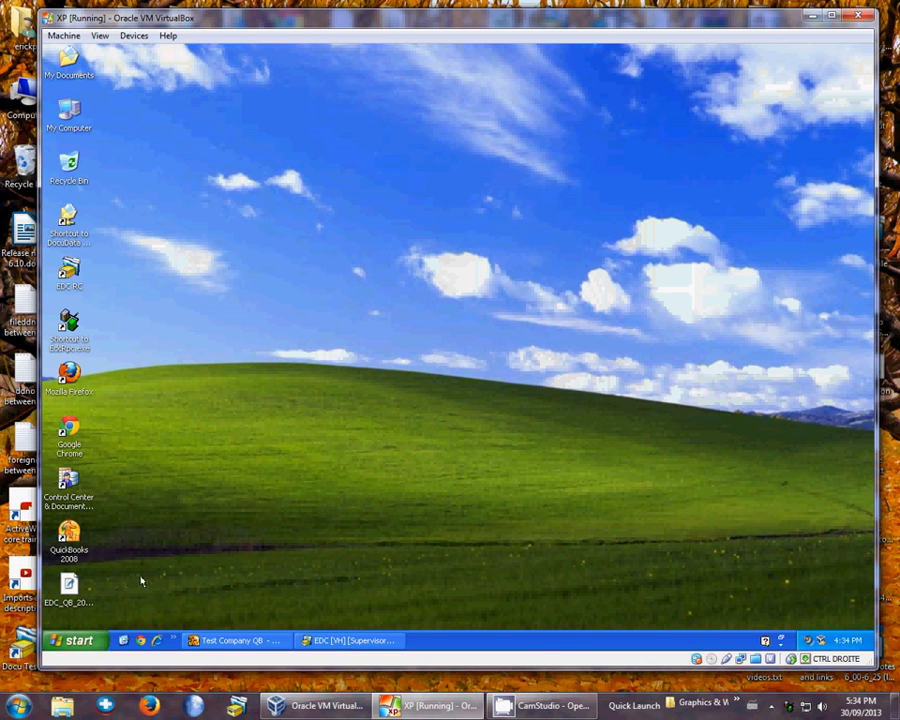
pyautogui.click(68, 588)
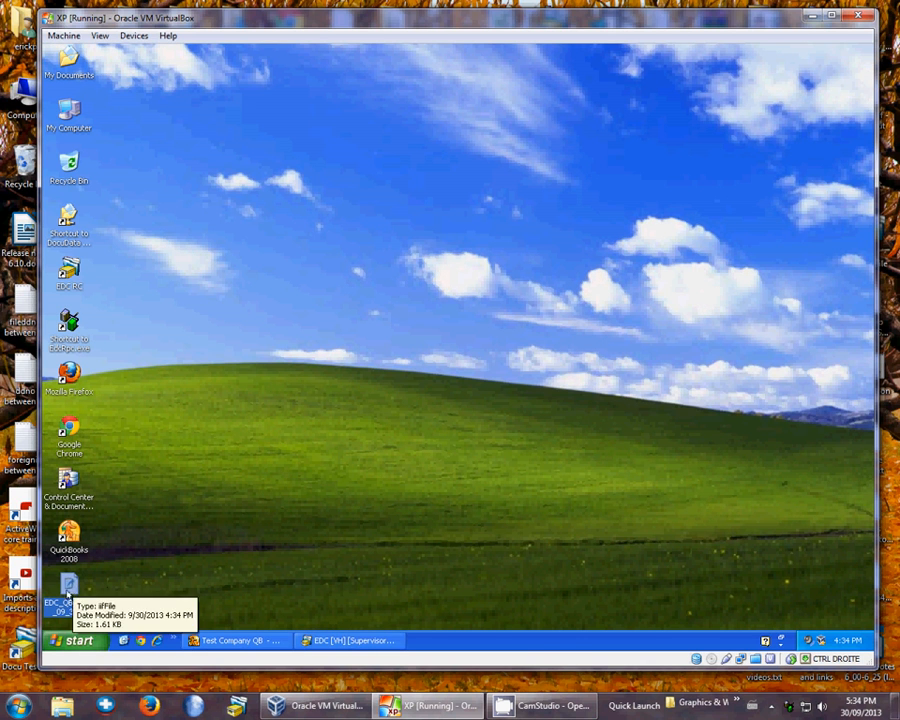
pyautogui.click(79, 624)
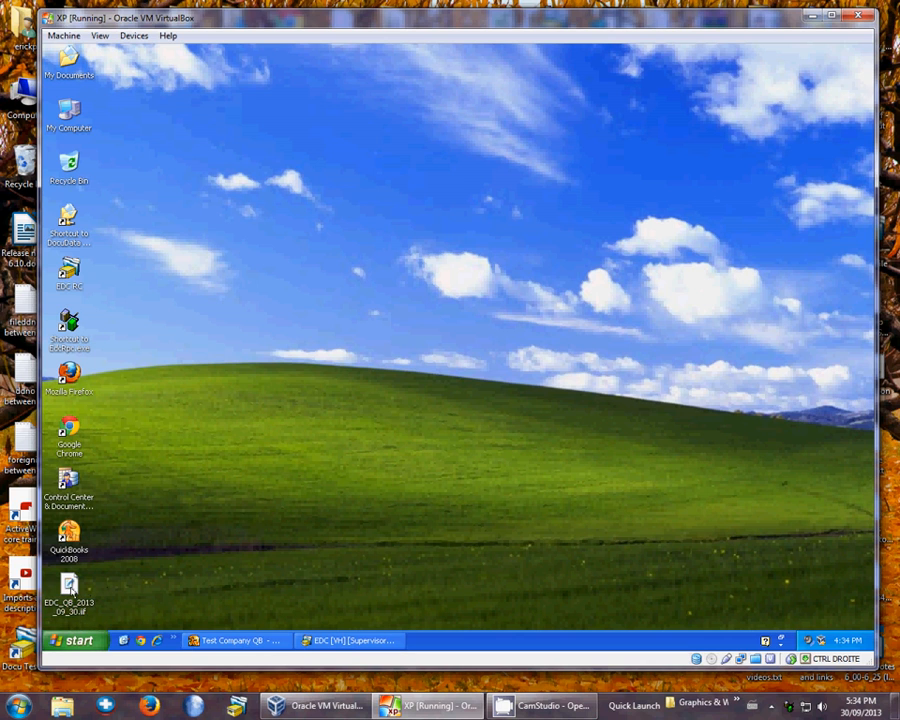
pyautogui.rightClick(72, 588)
pyautogui.moveTo(137, 425)
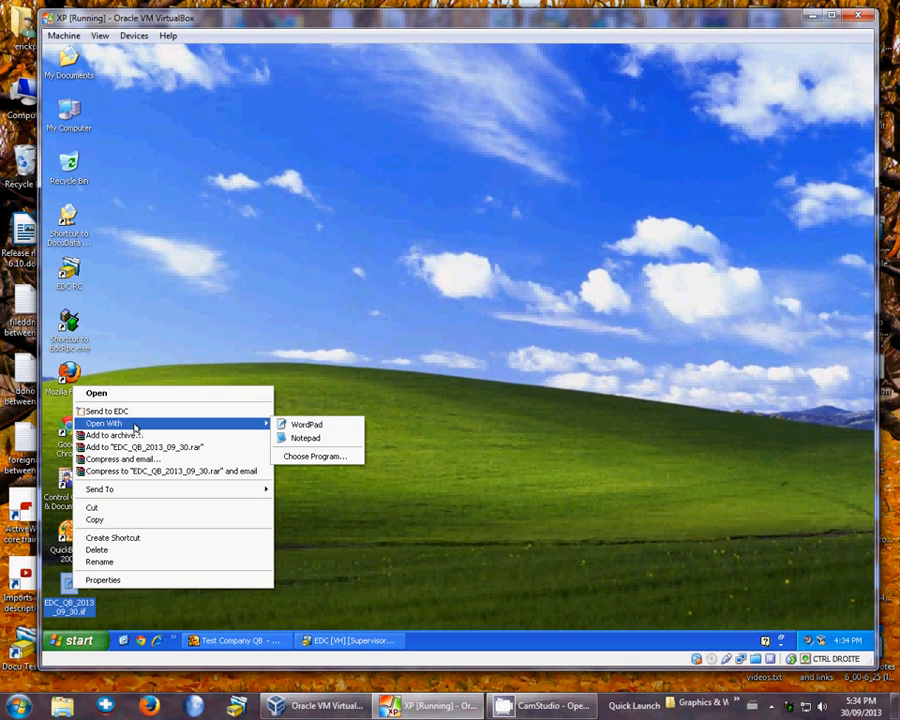
pyautogui.click(318, 426)
pyautogui.click(630, 157)
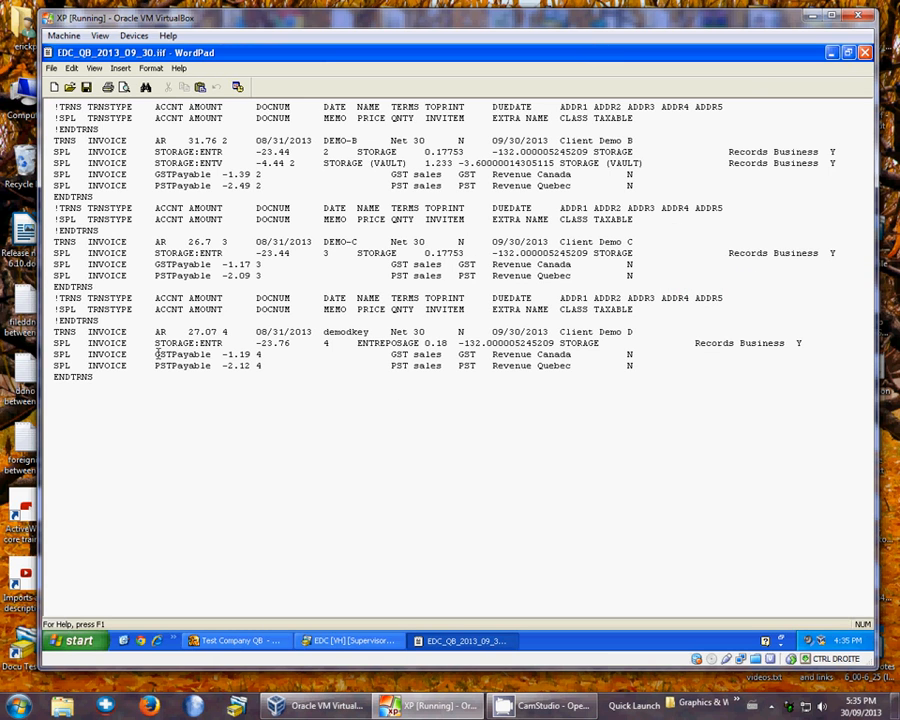
# Examine the tax account, tax item and vendor names in the exported invoice lines and close the file.
pyautogui.moveTo(160, 354); pyautogui.dragTo(211, 355)
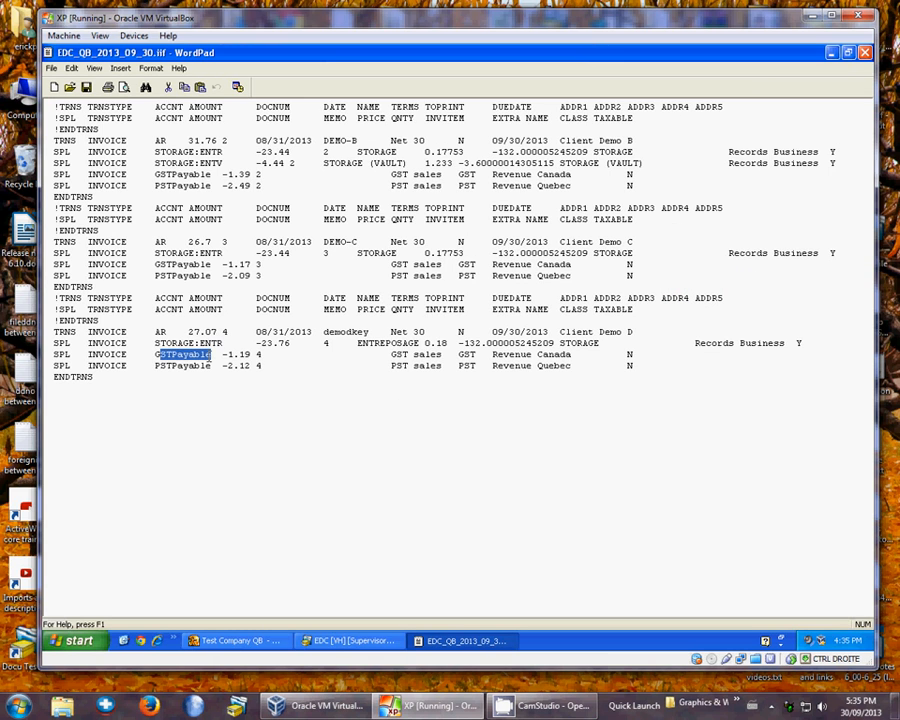
pyautogui.moveTo(391, 354); pyautogui.dragTo(449, 354)
pyautogui.click(421, 366)
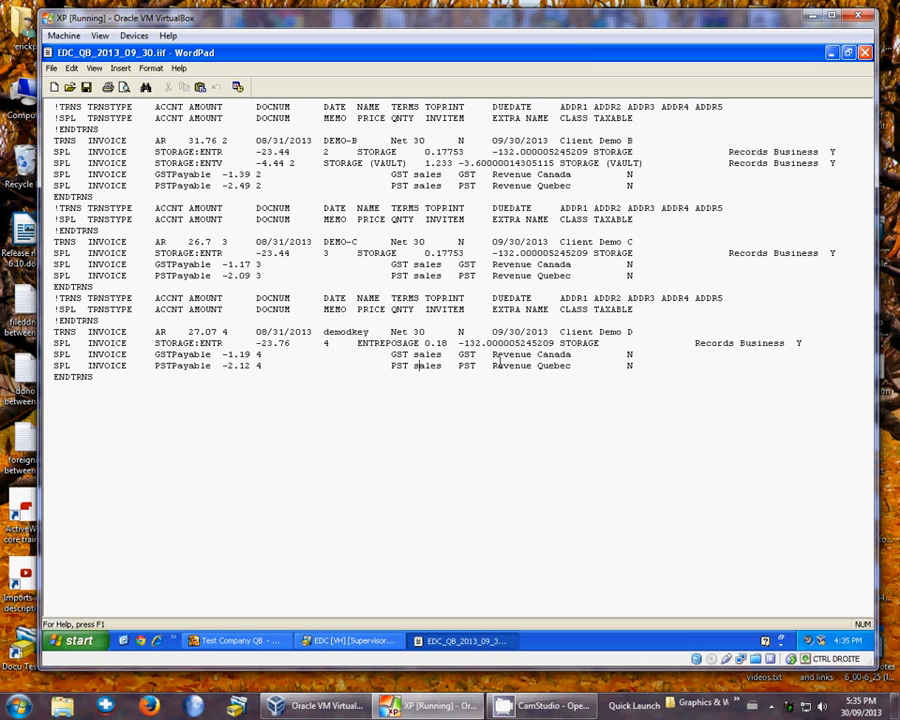
pyautogui.moveTo(503, 366); pyautogui.dragTo(532, 363)
pyautogui.click(522, 369)
pyautogui.click(453, 267)
pyautogui.click(220, 291)
pyautogui.click(204, 199)
pyautogui.click(865, 52)
# Switch to QuickBooks and import the IIF file EDC_QB_2013_09_30.iif from the Desktop.
pyautogui.click(236, 640)
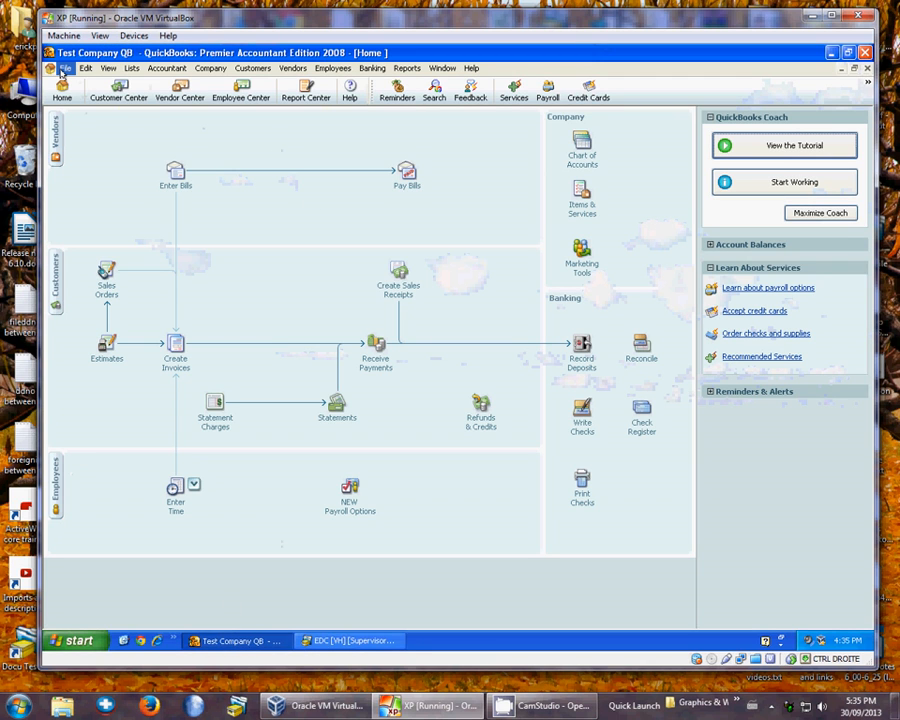
pyautogui.click(64, 68)
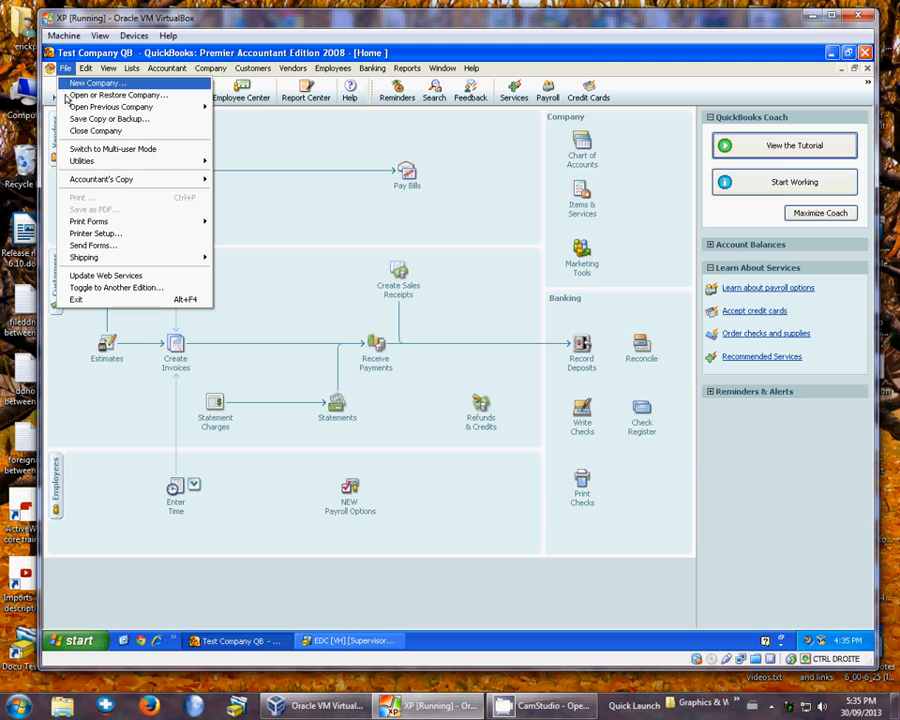
pyautogui.moveTo(120, 166)
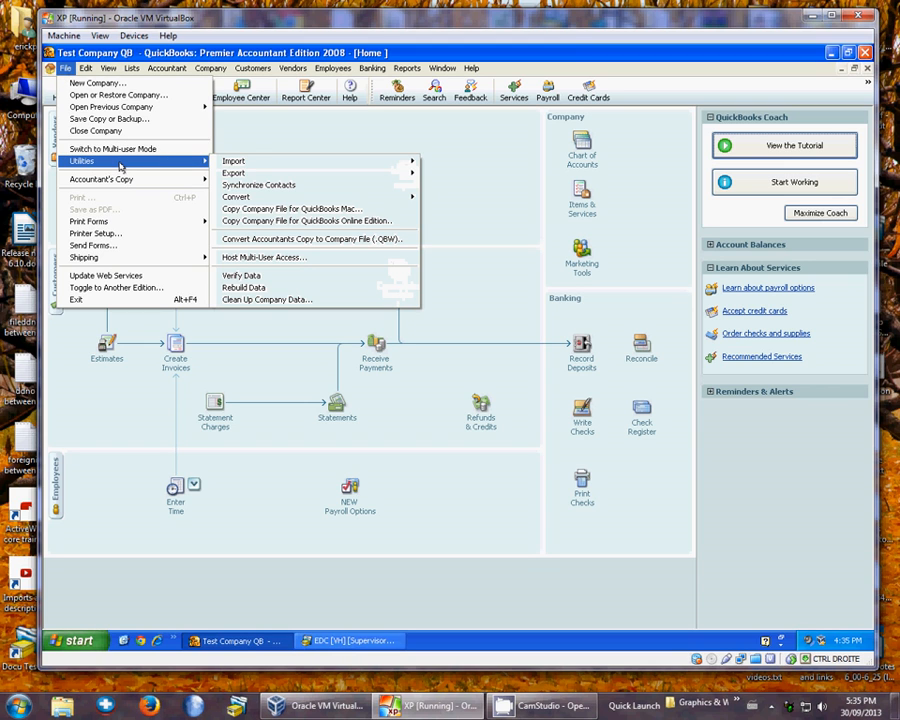
pyautogui.moveTo(233, 162)
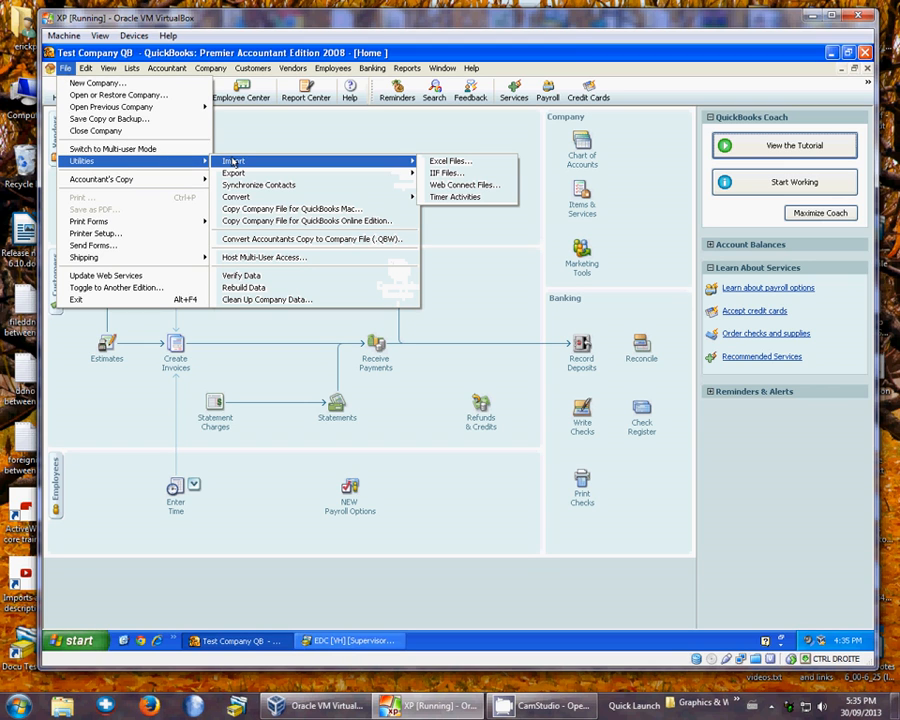
pyautogui.click(450, 173)
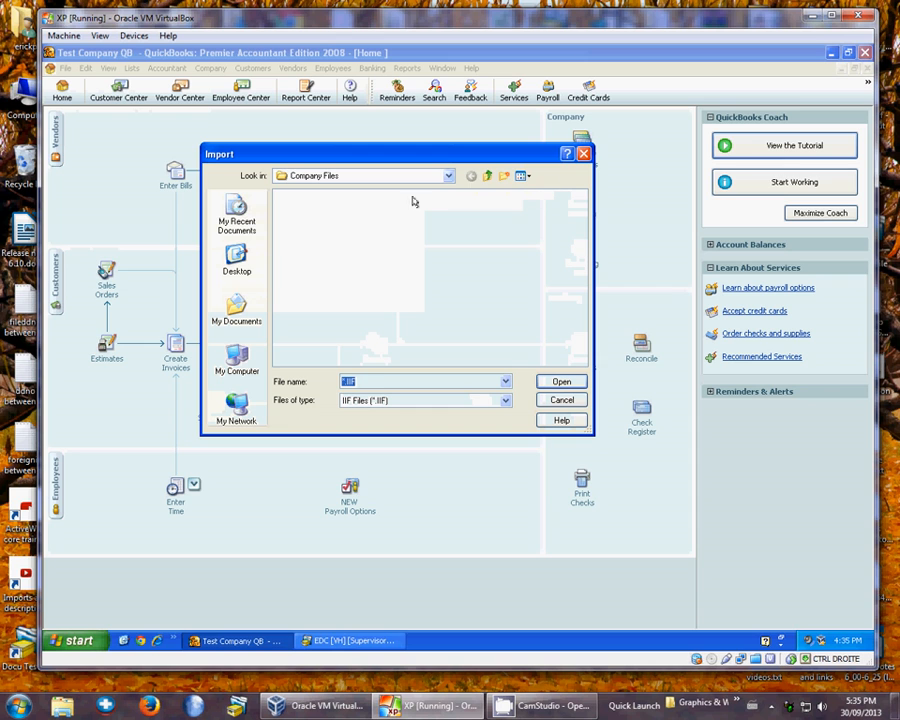
pyautogui.click(237, 260)
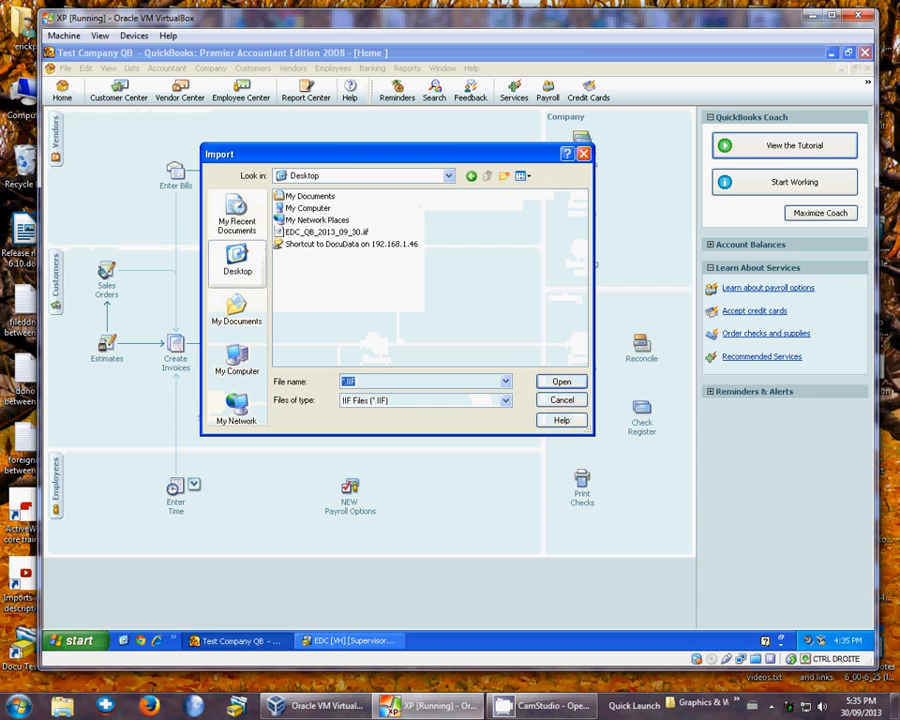
pyautogui.doubleClick(330, 232)
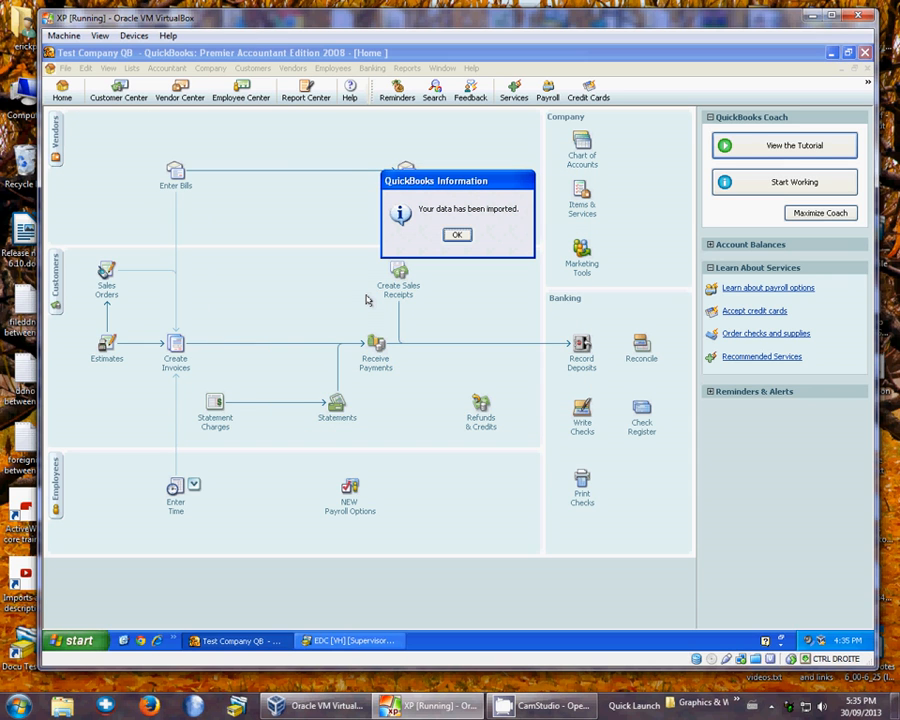
pyautogui.click(454, 235)
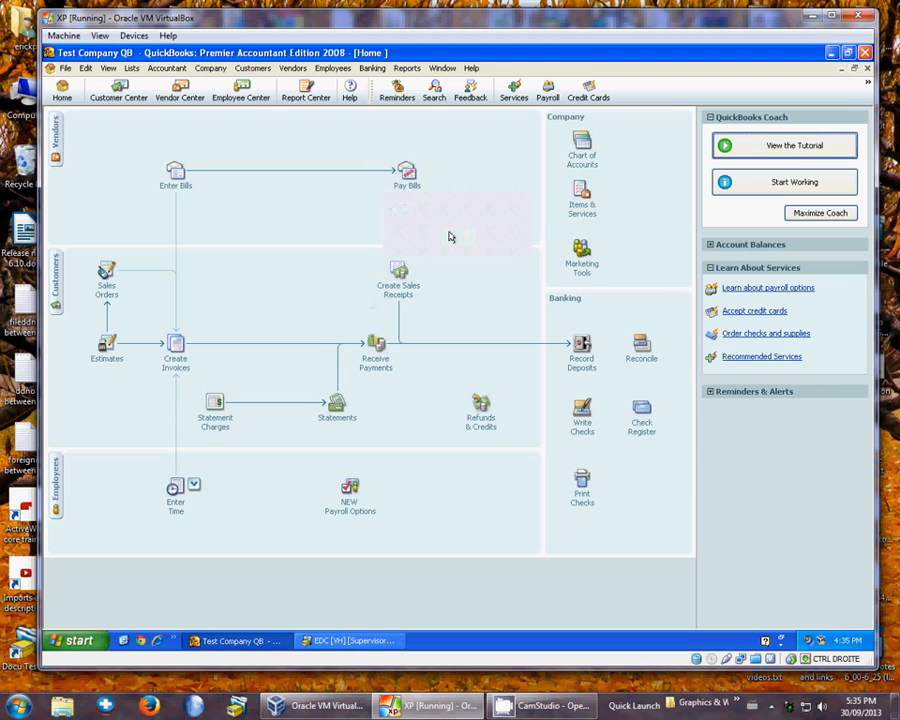
# Page through imported invoices 4, 3 and 2, widening the Class column to read the full class name, and return to invoice 3.
pyautogui.click(176, 350)
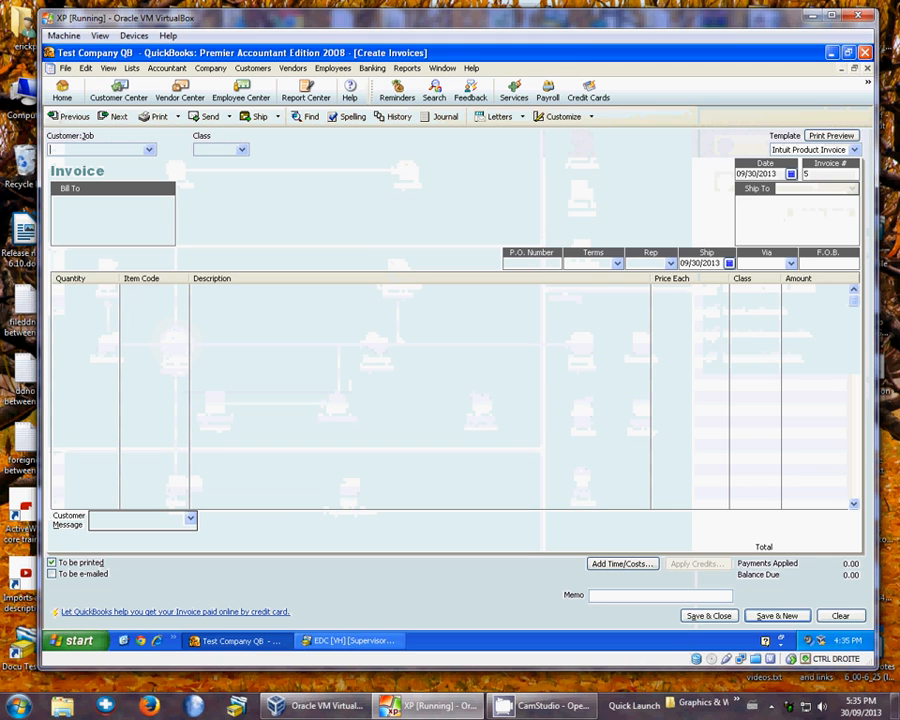
pyautogui.click(69, 117)
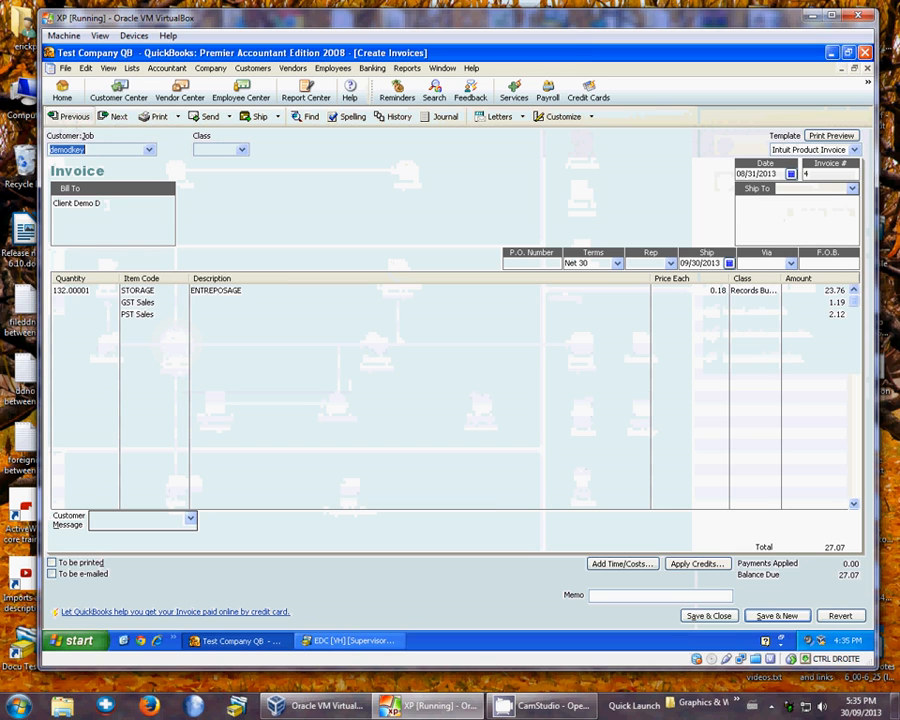
pyautogui.click(69, 117)
pyautogui.click(69, 117)
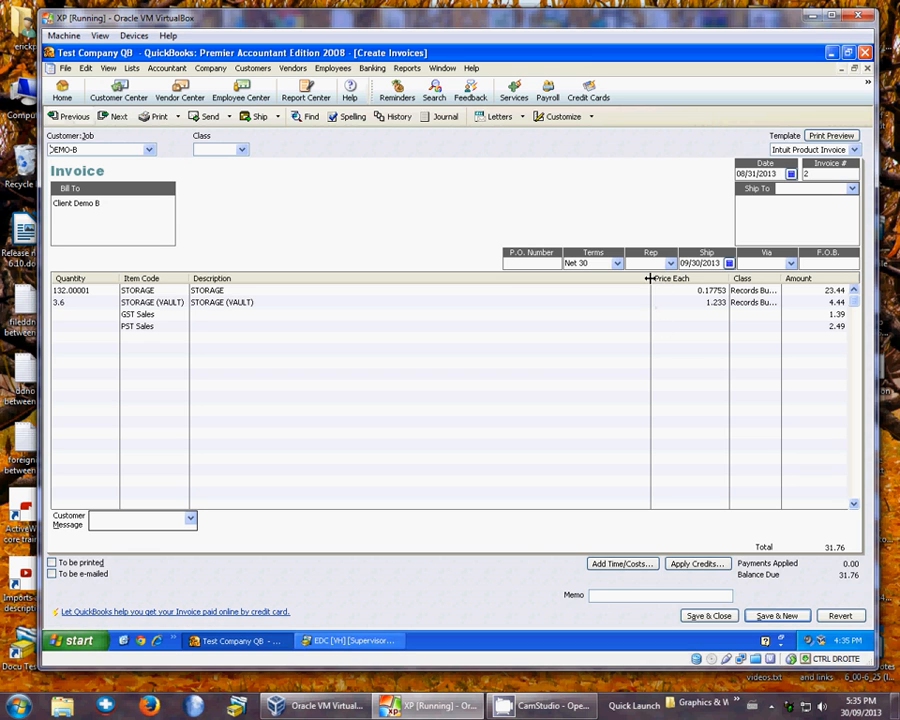
pyautogui.moveTo(650, 278); pyautogui.dragTo(532, 278)
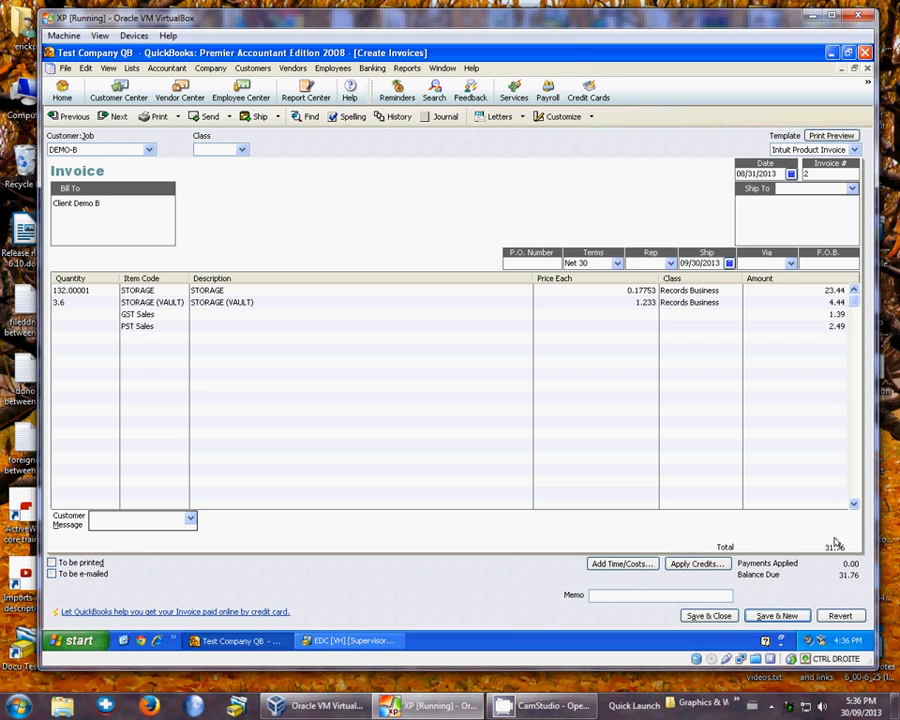
pyautogui.click(108, 116)
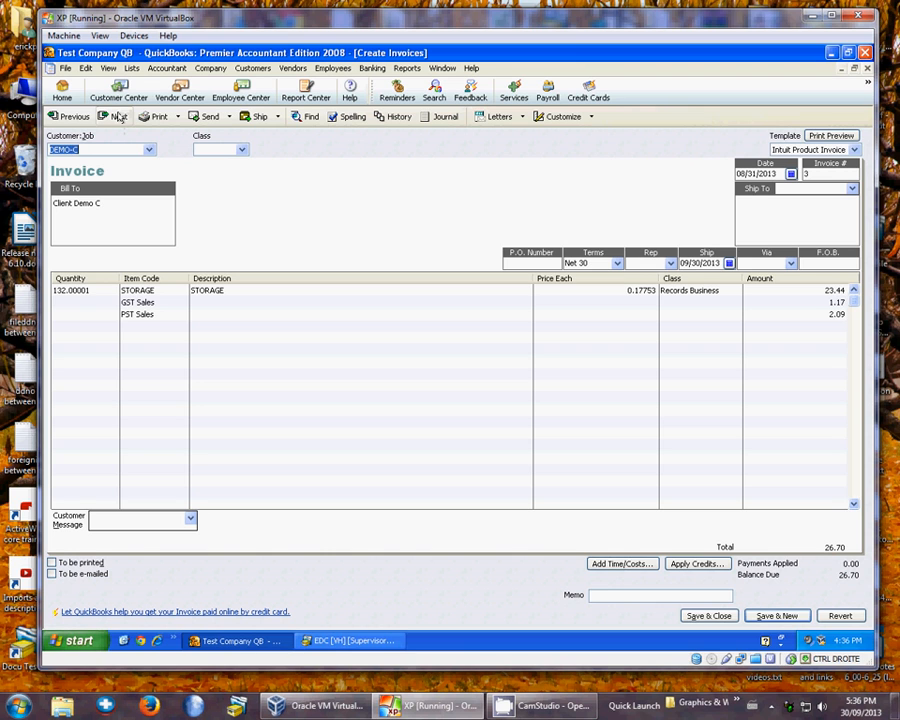
# Return to the home page and open the Chart of Accounts to check the account balances after the import.
pyautogui.click(60, 92)
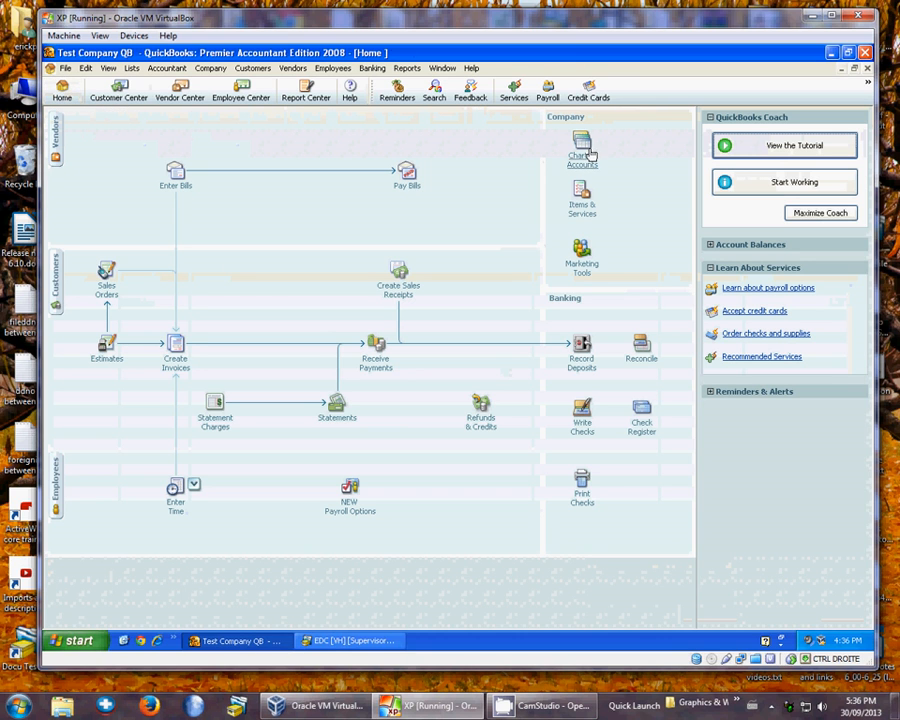
pyautogui.click(585, 150)
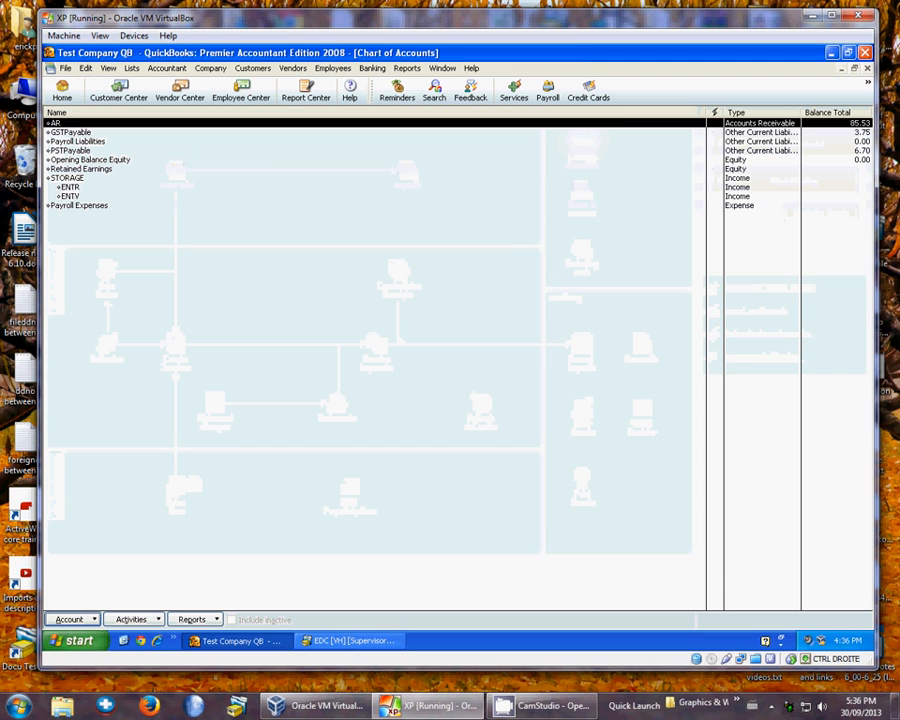
# Widen the Type and Balance Total columns and check the STORAGE, ENTR and ENTV income accounts for balances.
pyautogui.moveTo(709, 116); pyautogui.dragTo(549, 114)
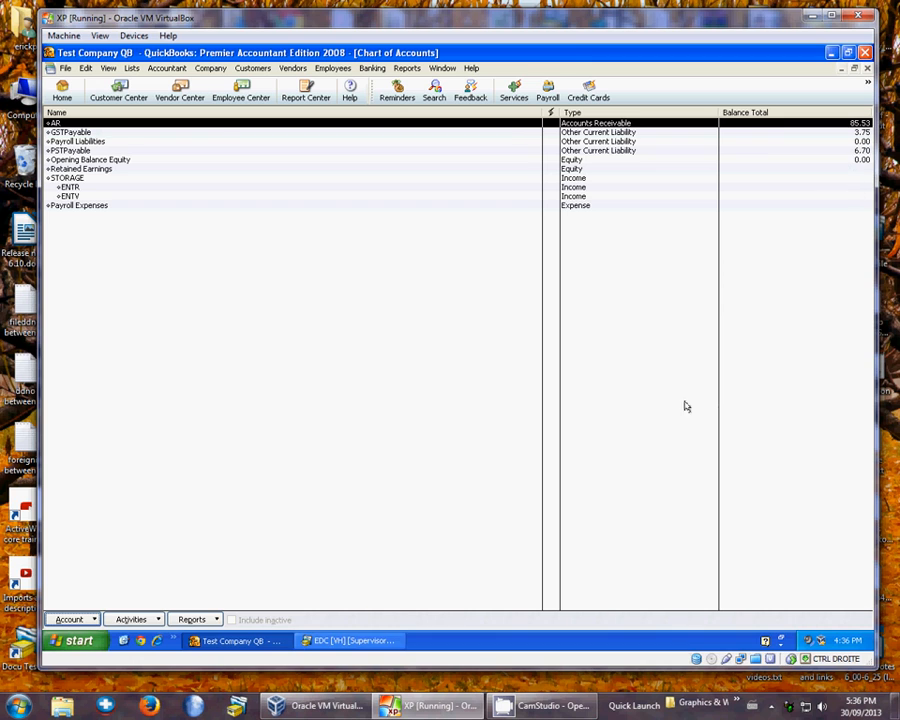
pyautogui.click(336, 417)
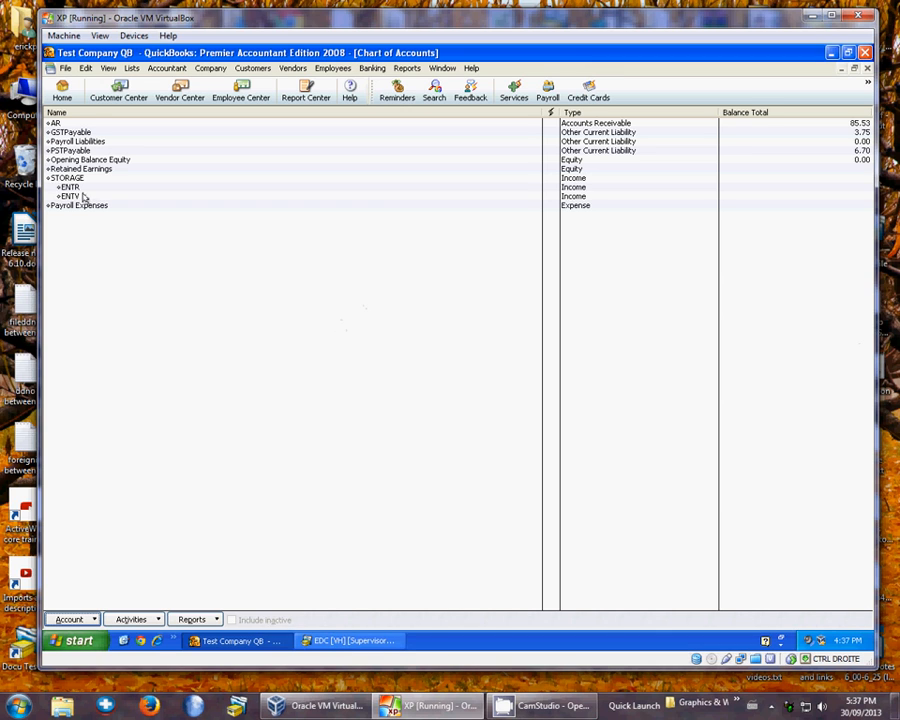
pyautogui.click(57, 177)
pyautogui.click(63, 187)
pyautogui.click(66, 197)
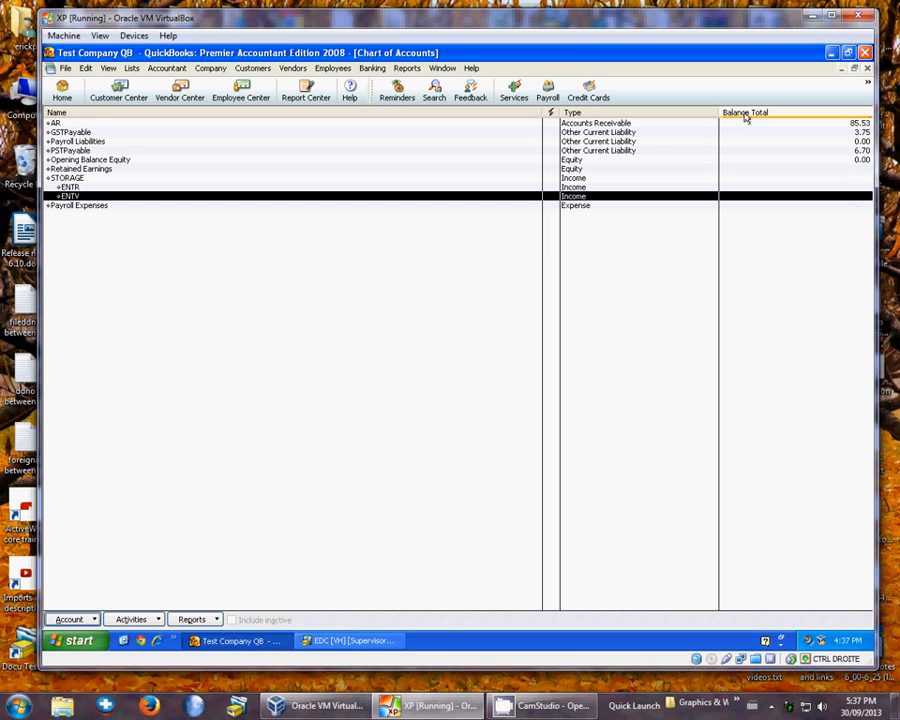
# Add the Balance column to the Chart of Accounts, placed just before Balance Total.
pyautogui.rightClick(665, 114)
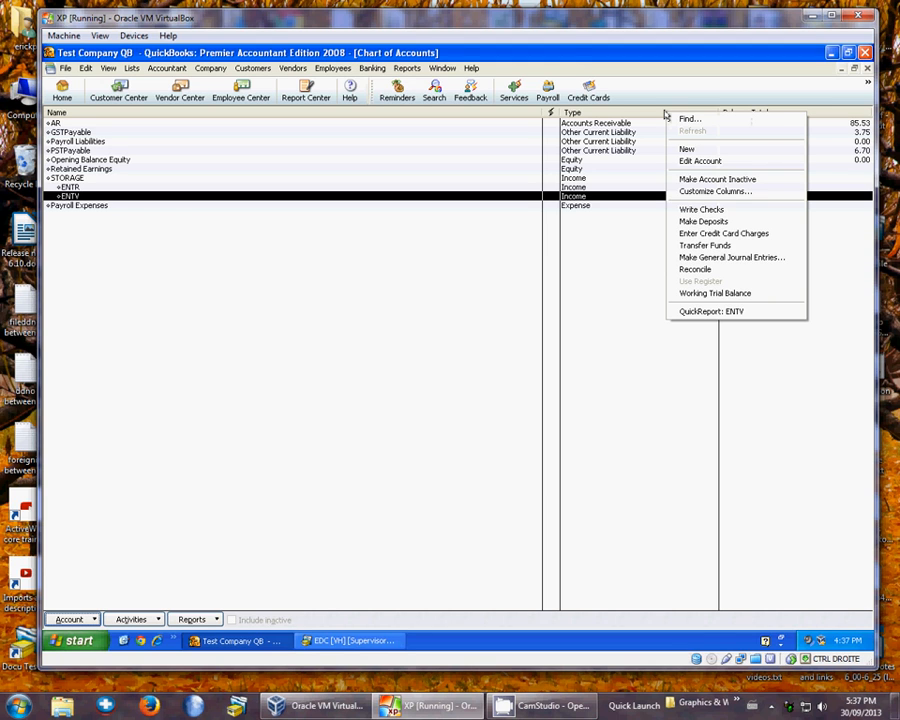
pyautogui.click(769, 192)
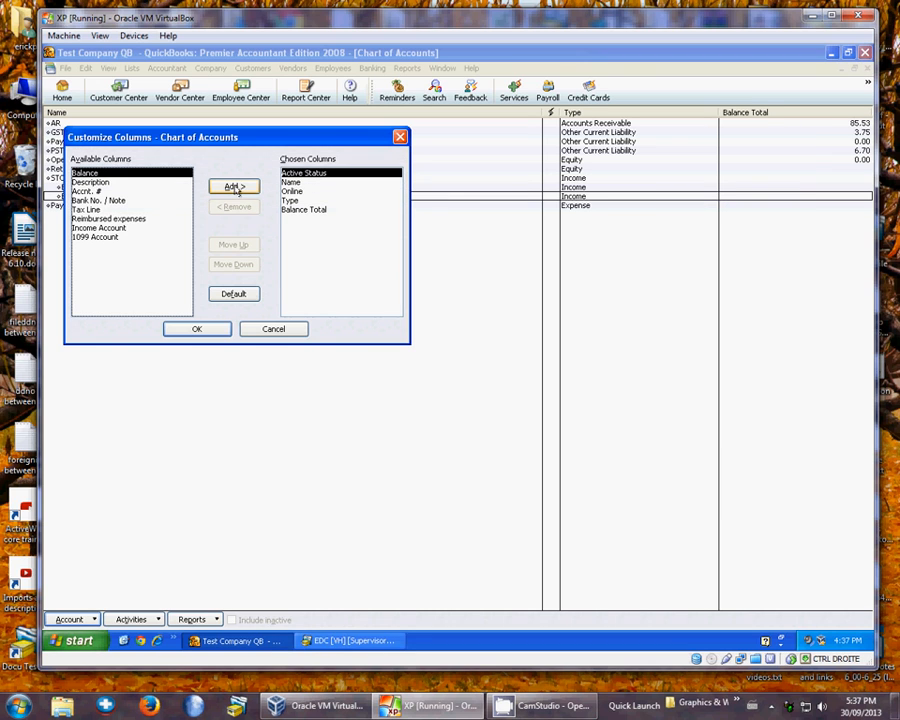
pyautogui.click(235, 187)
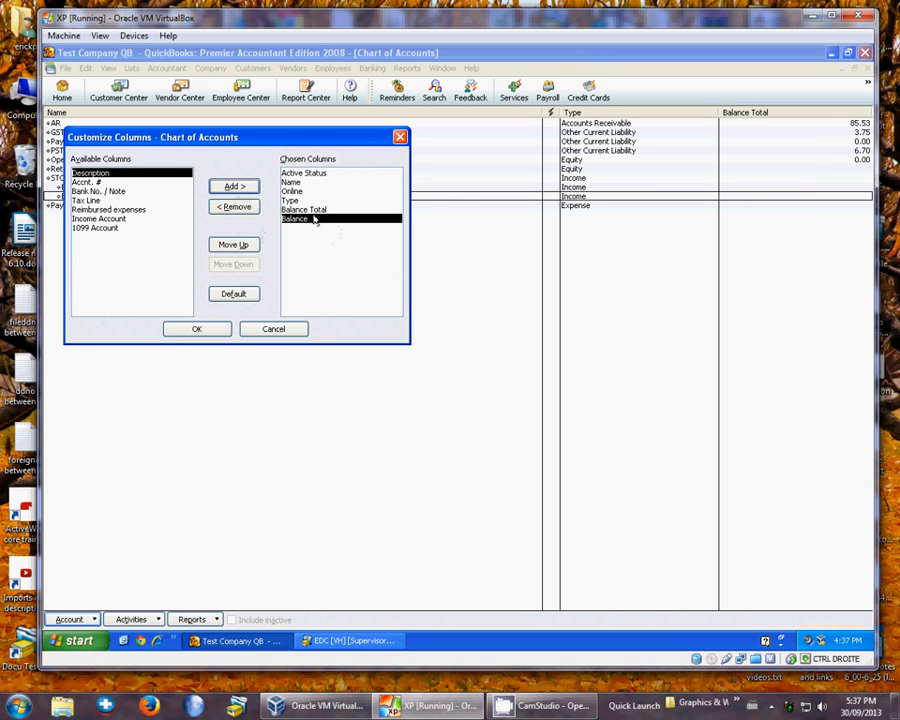
pyautogui.click(233, 245)
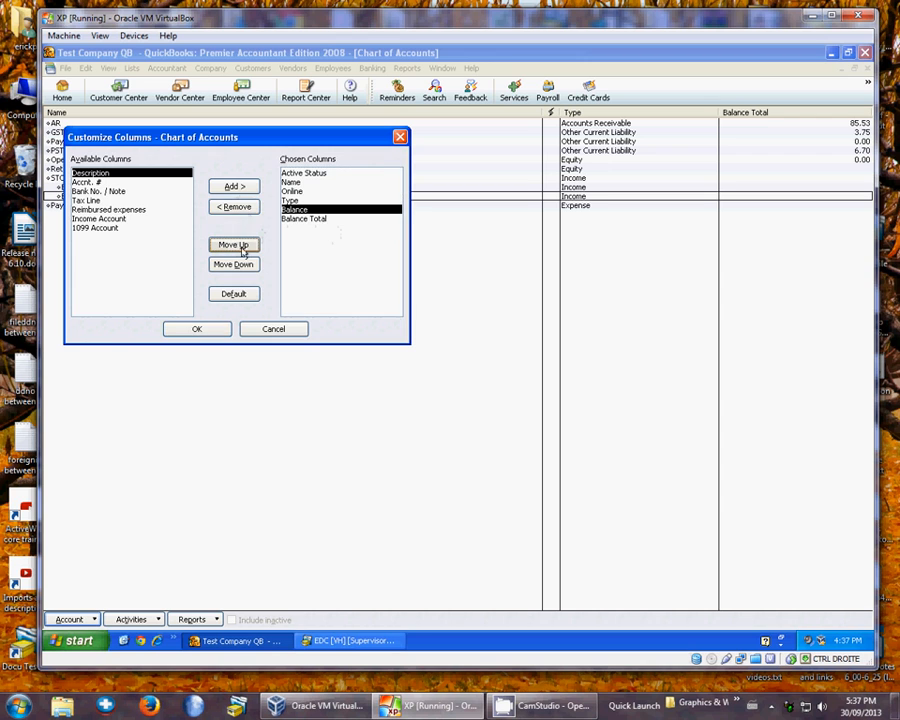
pyautogui.click(197, 330)
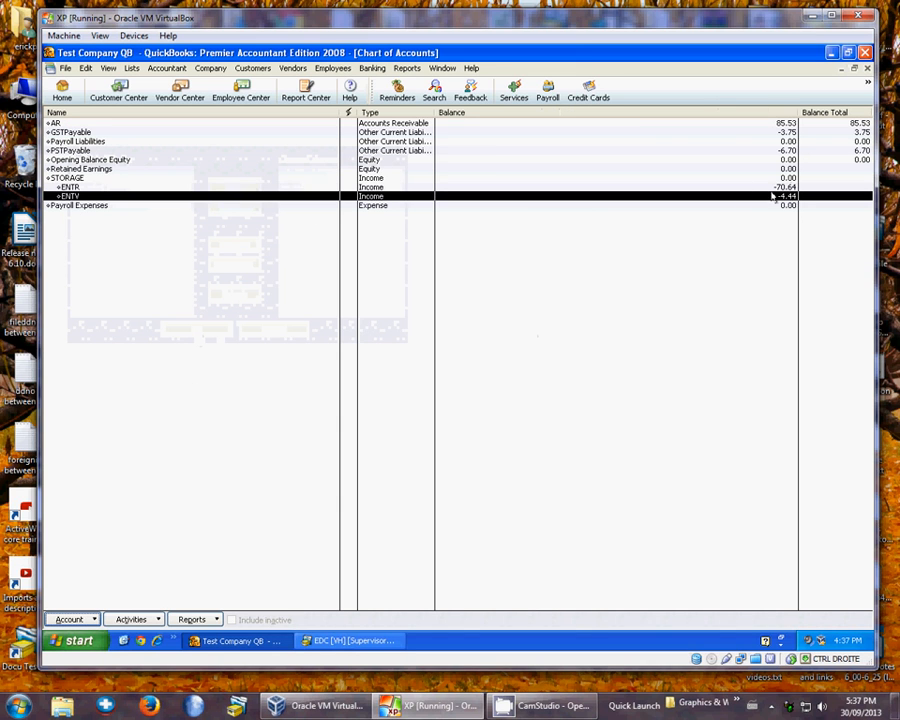
# Check the balances of the ENTR, ENTV and AR accounts and open the QuickReport for the STORAGE account.
pyautogui.press('Up')
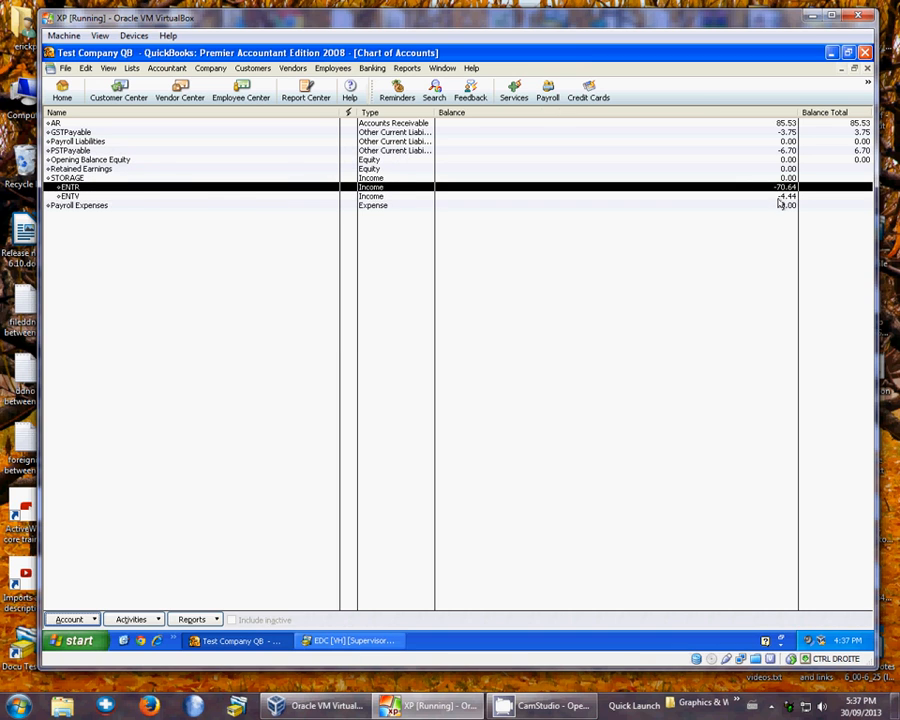
pyautogui.press('Down')
pyautogui.click(80, 187)
pyautogui.click(79, 197)
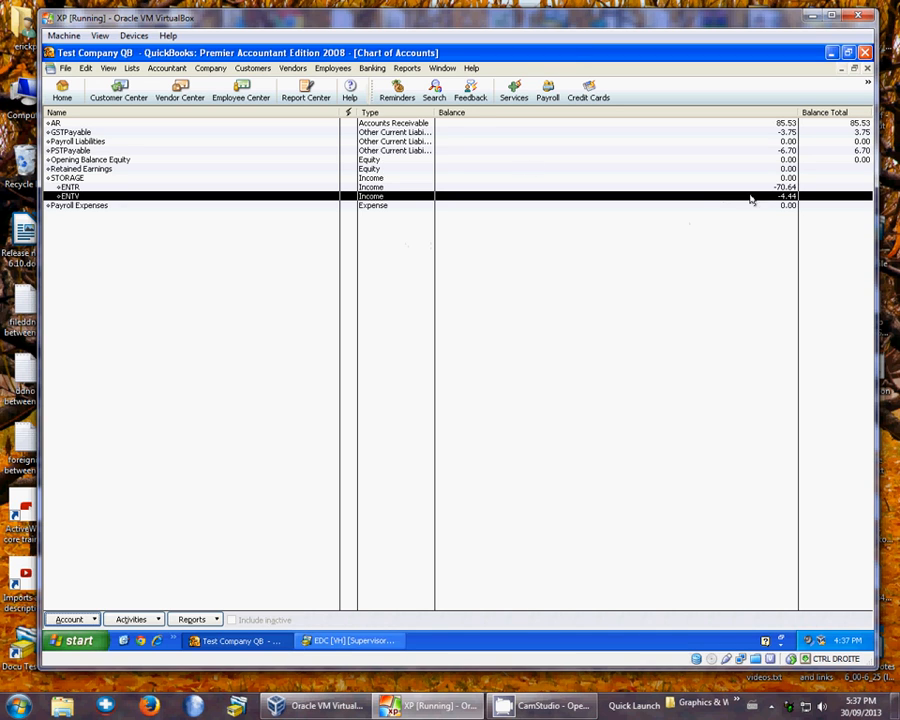
pyautogui.click(200, 124)
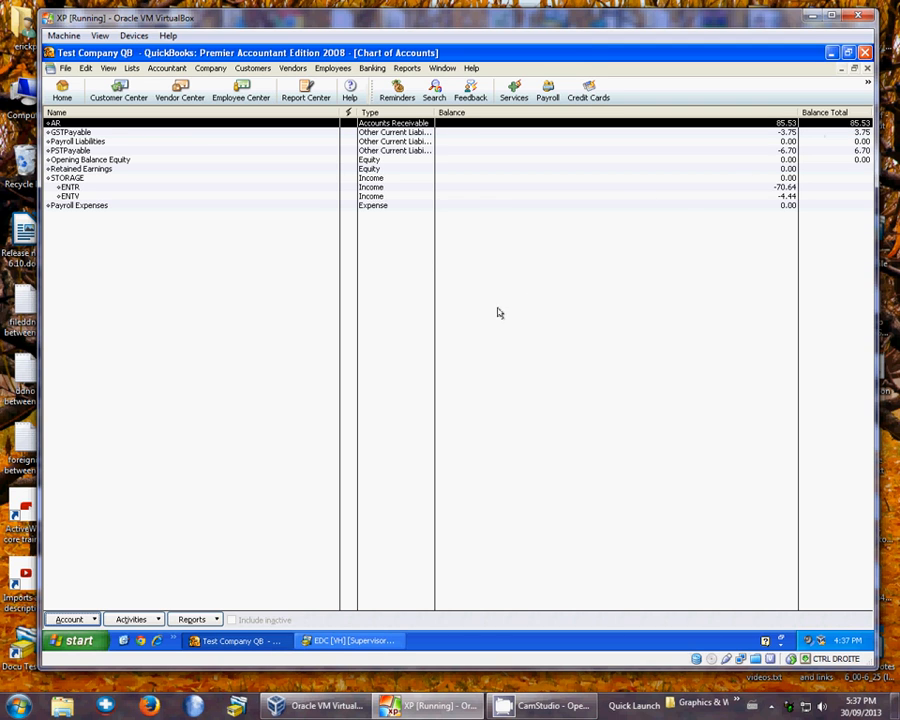
pyautogui.doubleClick(82, 179)
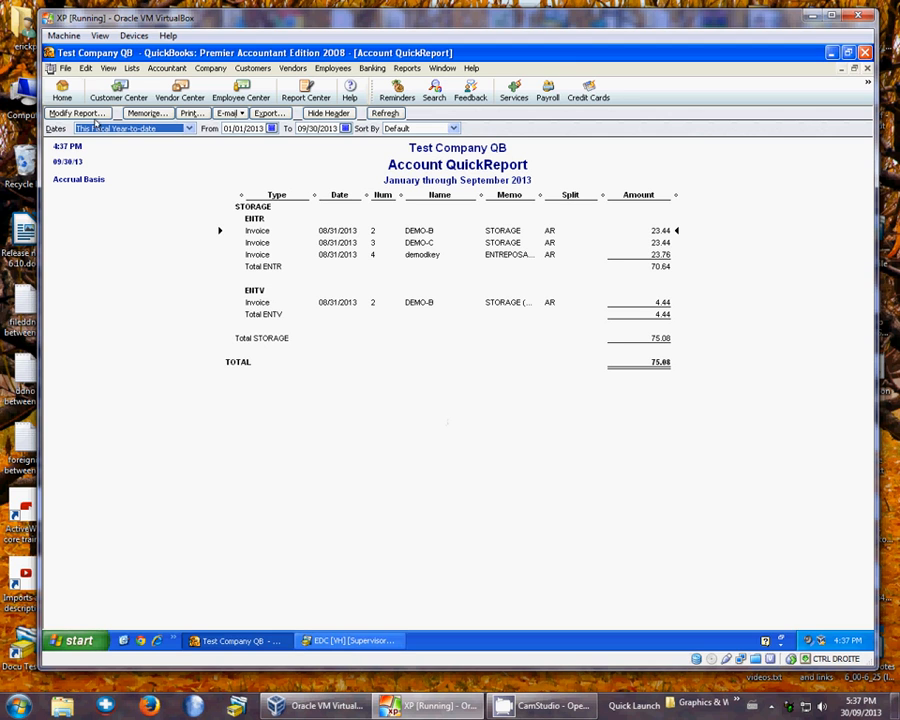
# Open the Items & Services list from the home page and add the Tax Agency column to it.
pyautogui.click(62, 89)
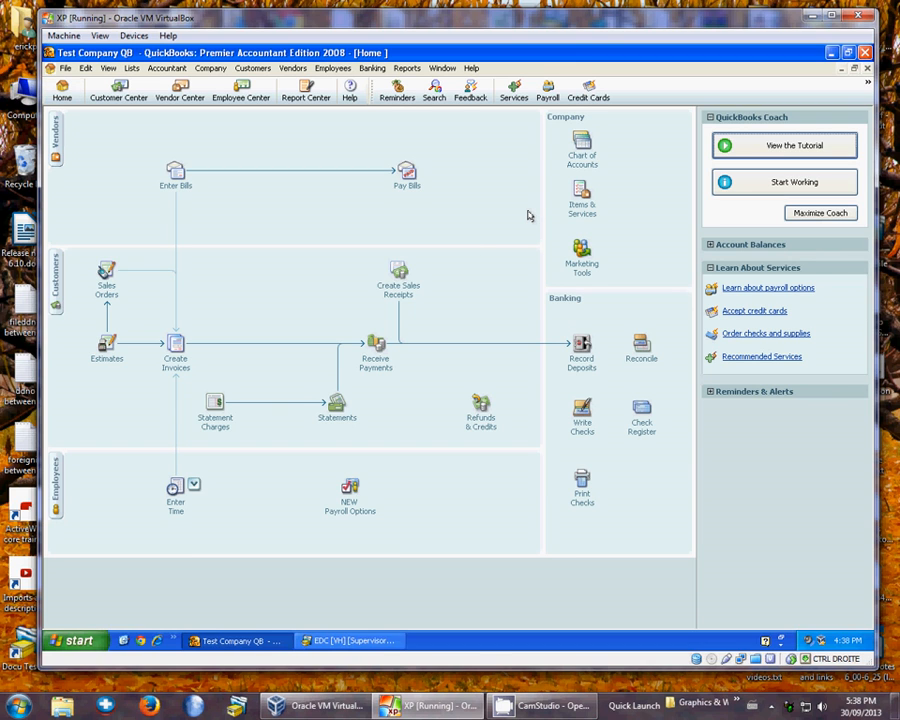
pyautogui.click(586, 208)
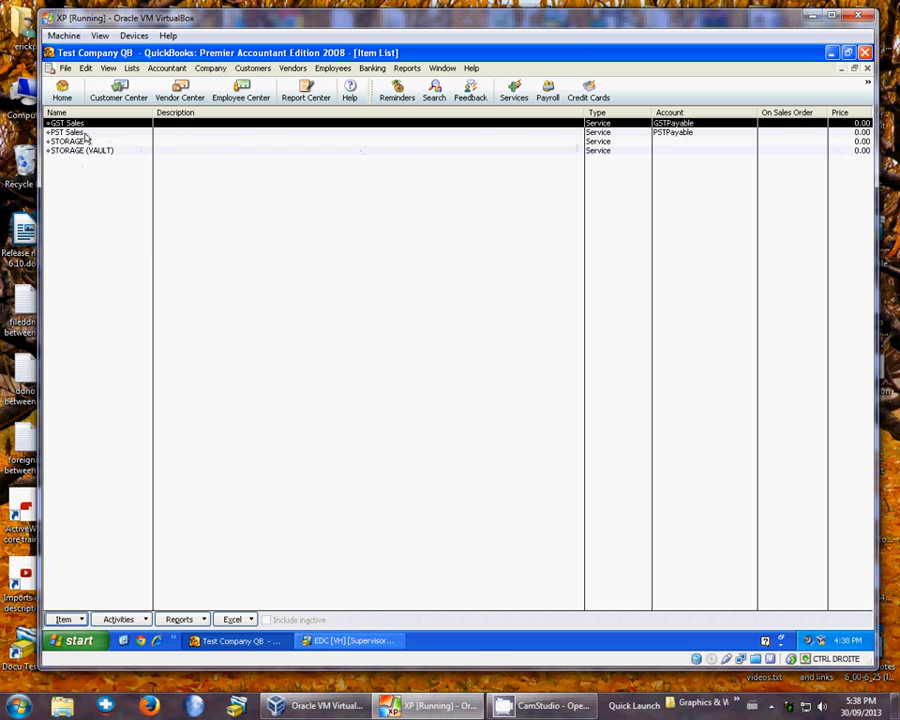
pyautogui.rightClick(561, 116)
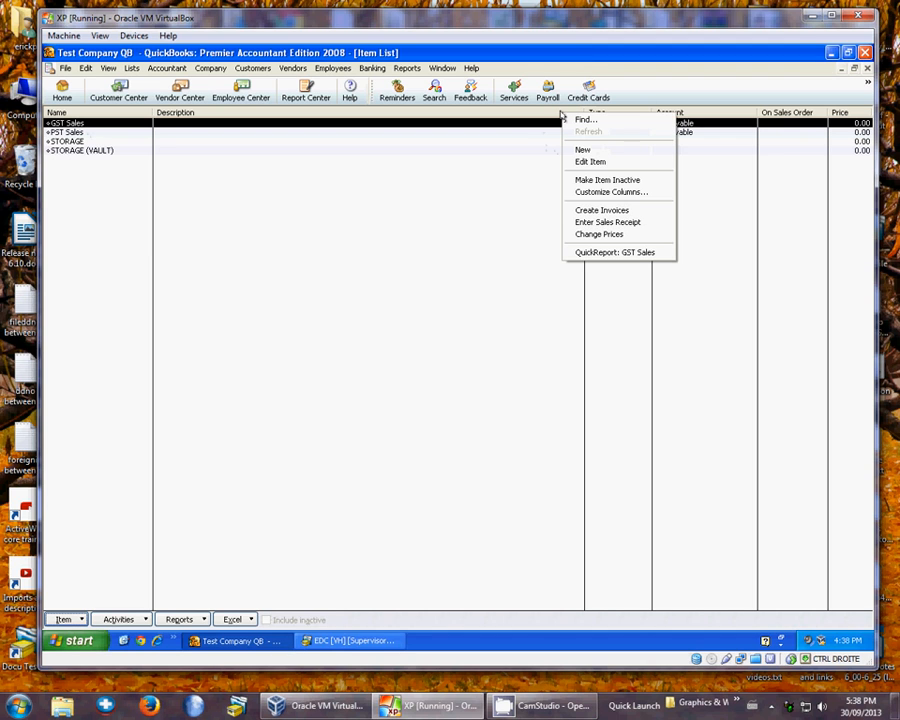
pyautogui.click(580, 192)
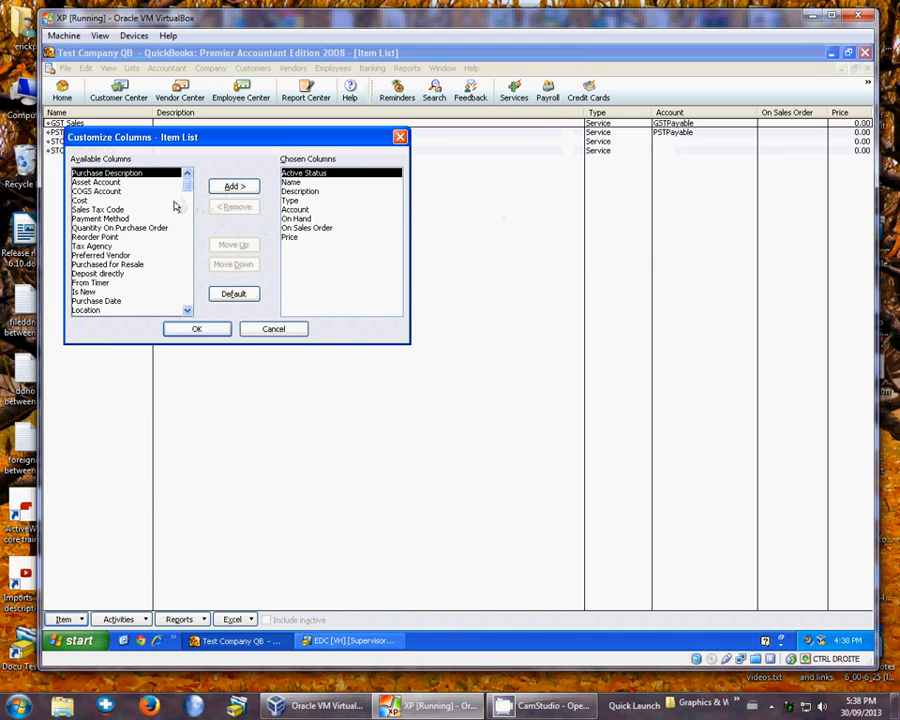
pyautogui.click(97, 247)
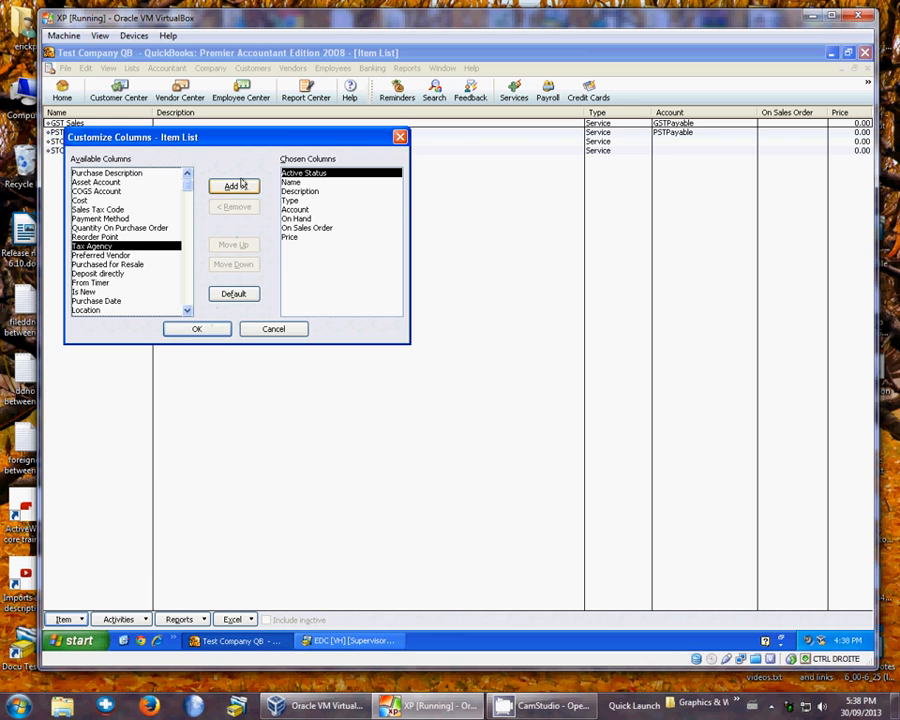
pyautogui.click(240, 185)
pyautogui.click(195, 330)
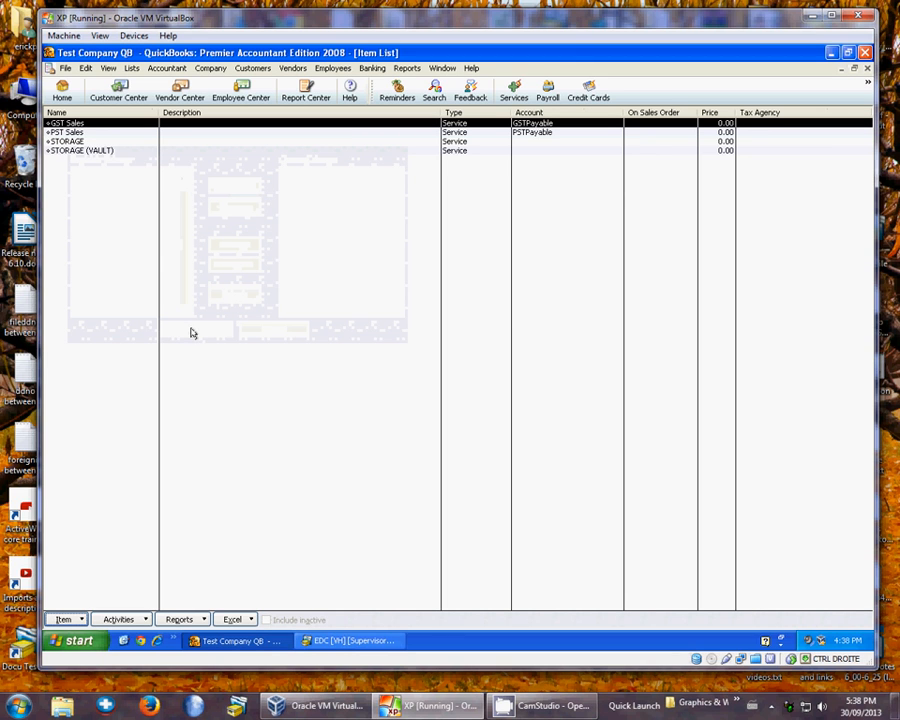
pyautogui.click(92, 281)
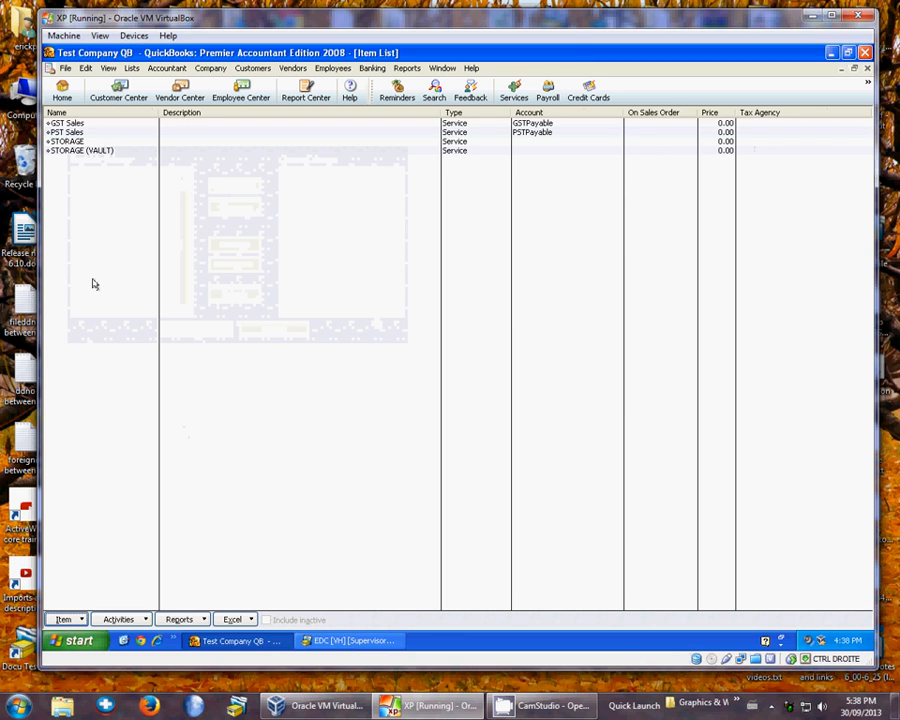
# Return to the home page, switch to EDC and open System Information to review the GL codes and tax agencies.
pyautogui.click(60, 91)
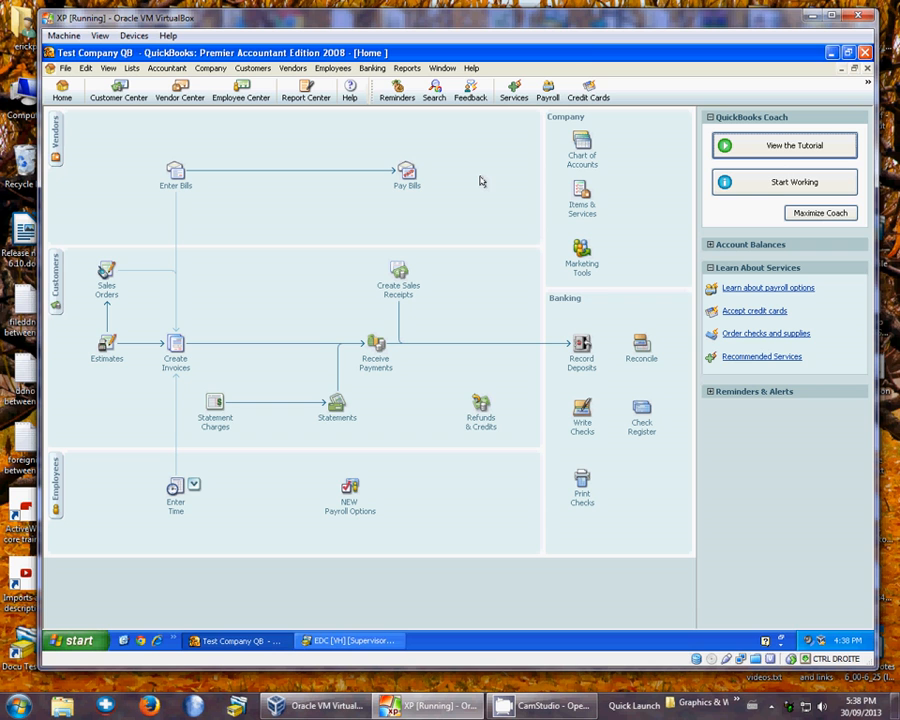
pyautogui.click(345, 640)
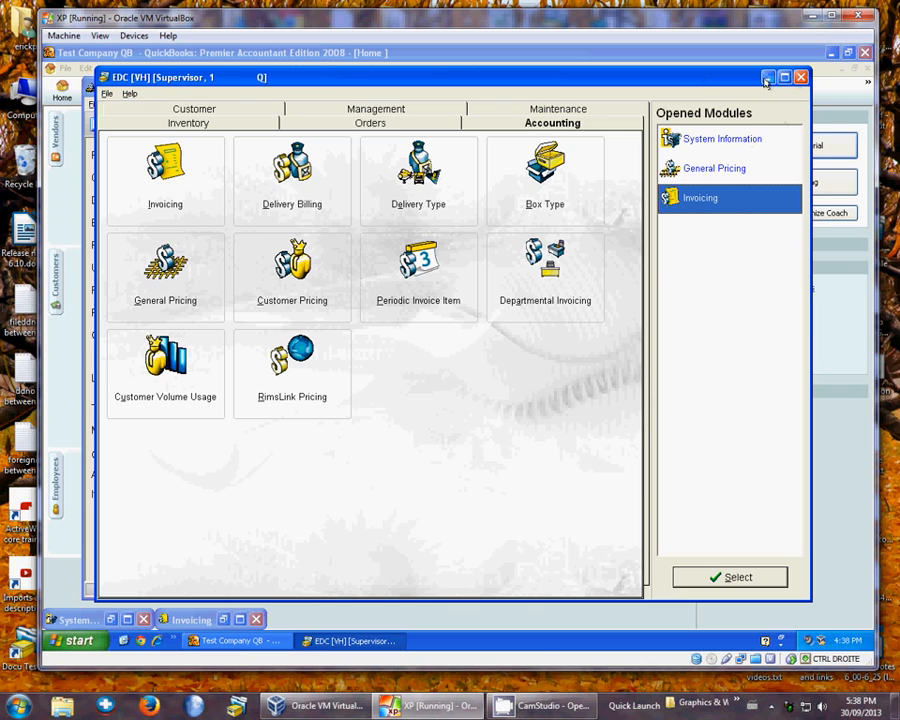
pyautogui.doubleClick(705, 140)
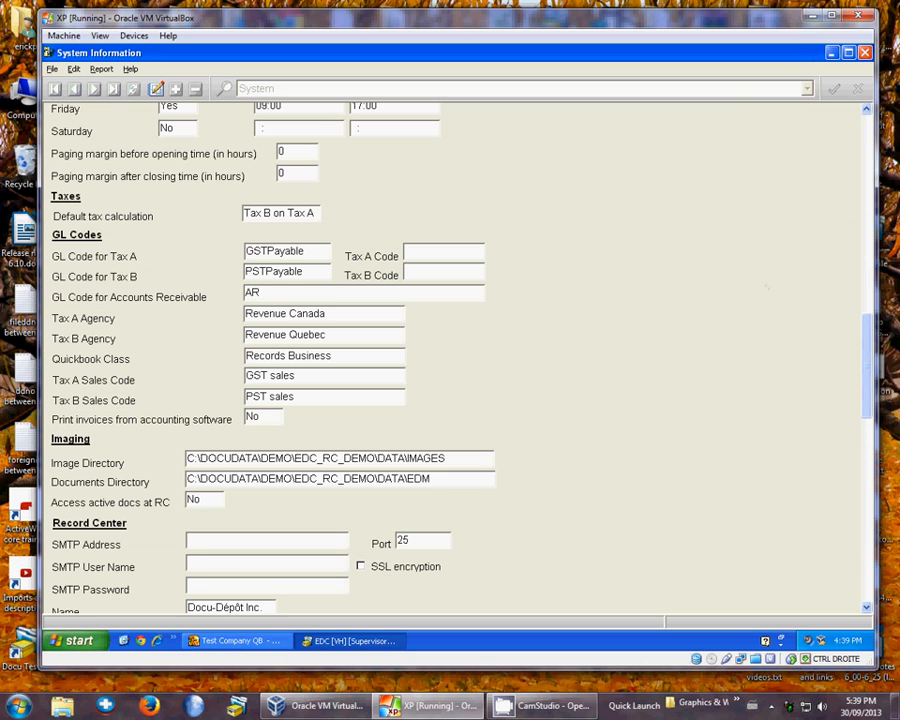
pyautogui.click(542, 706)
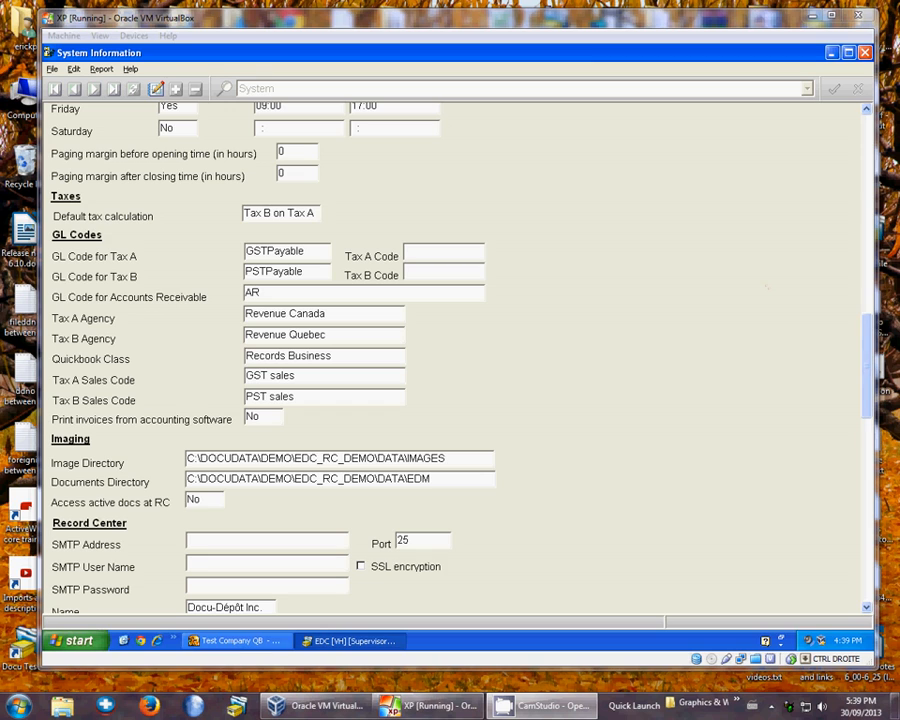